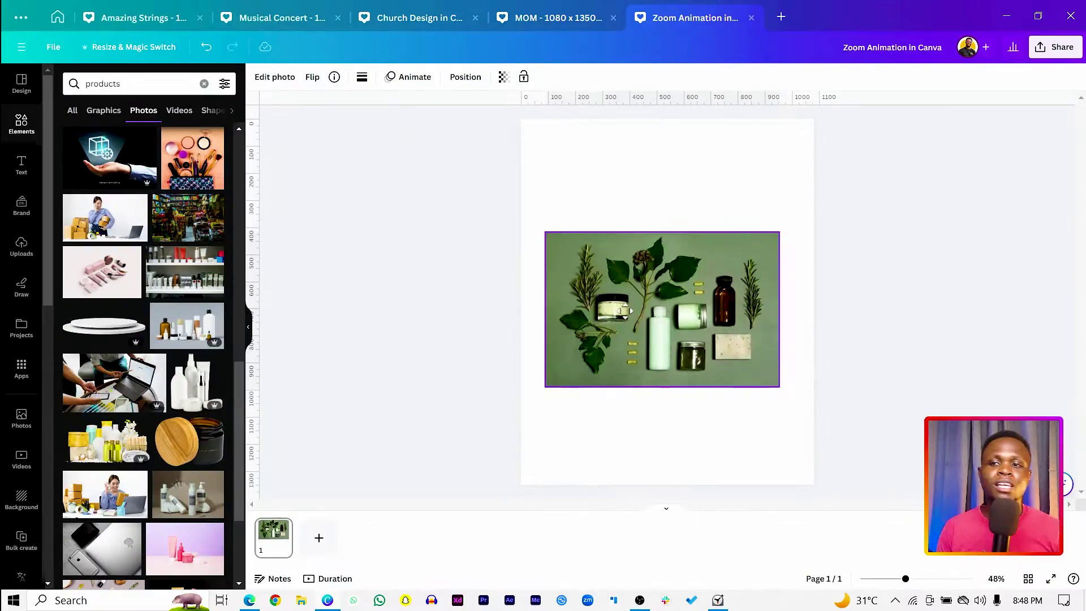
# - Look up the Instagram formats available for a new design on the home page, returning to the Zoom Animation in Canva design
pyautogui.click(547, 213)
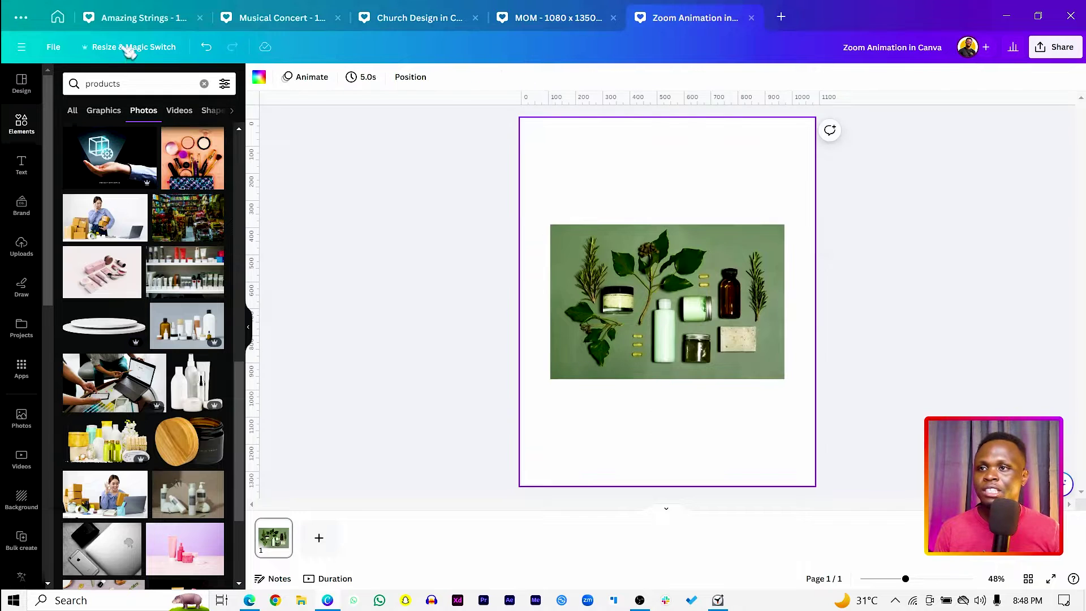
pyautogui.click(57, 16)
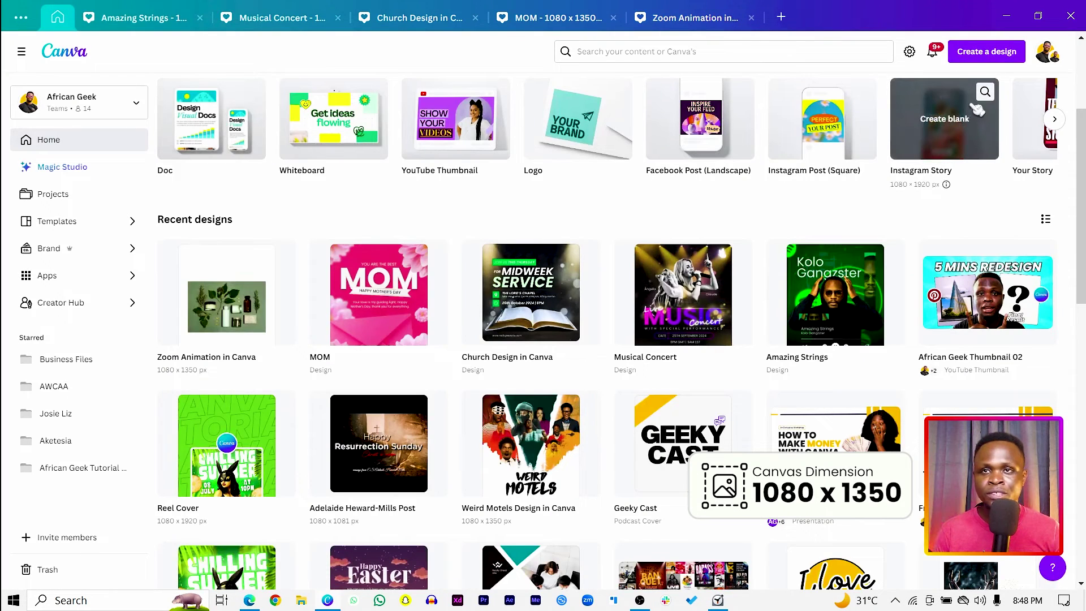
pyautogui.click(1004, 58)
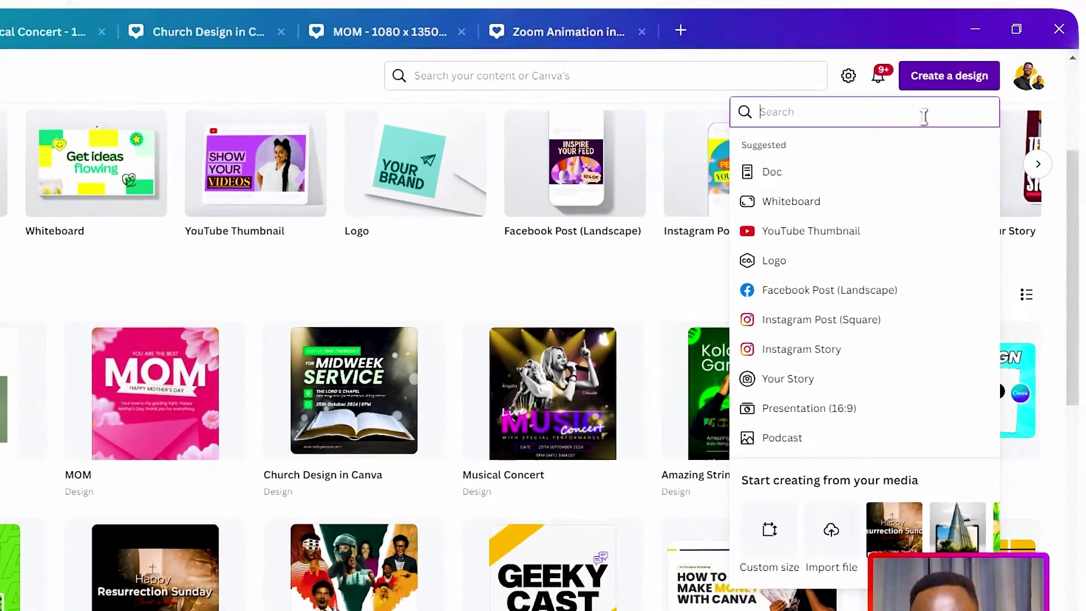
pyautogui.write('instagram')
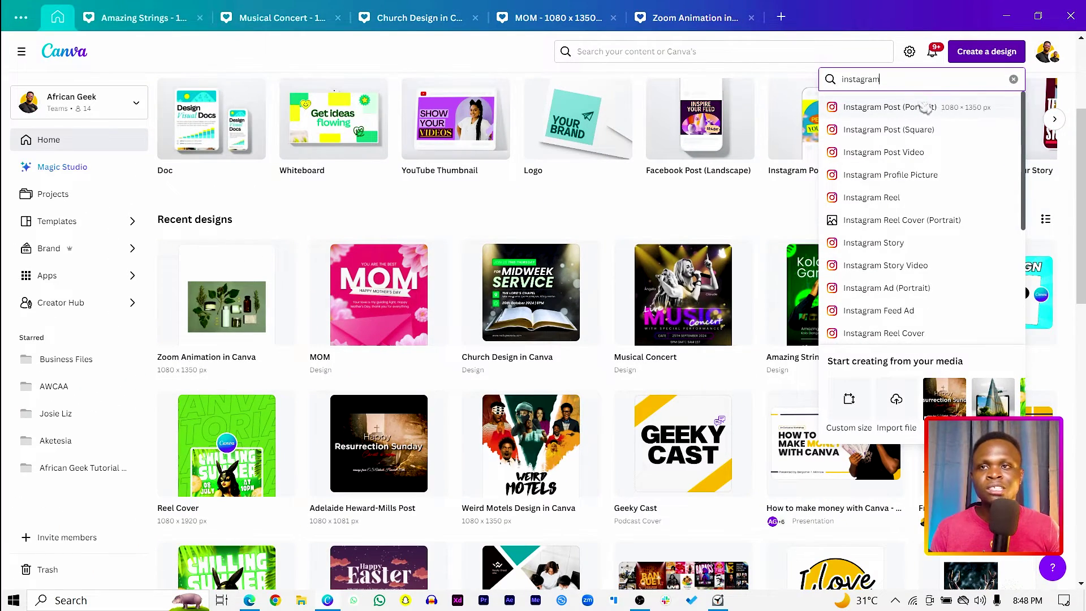
pyautogui.click(705, 28)
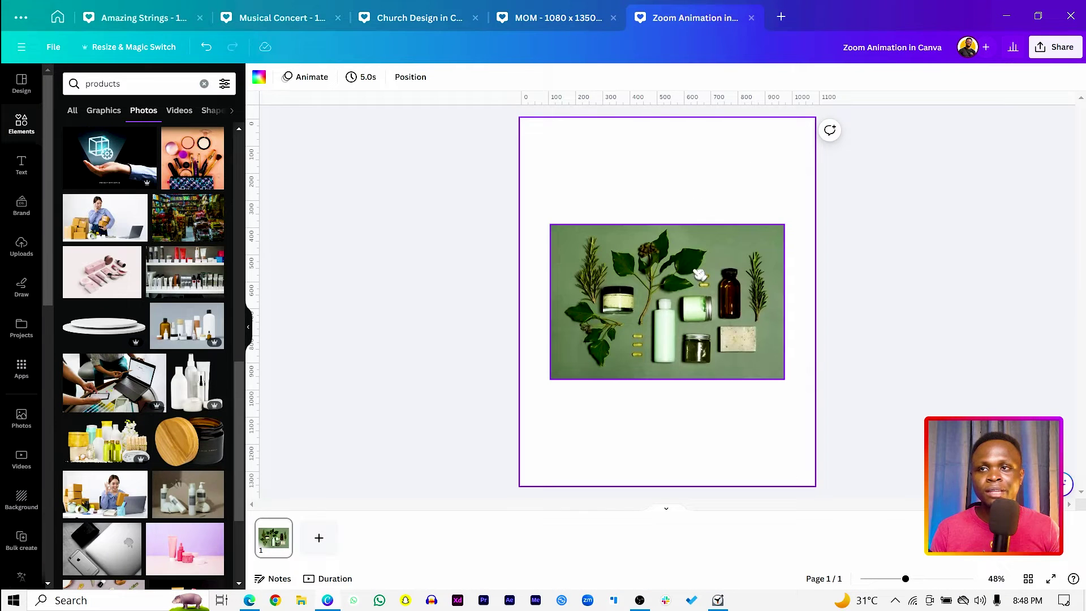
# - Enlarge the product photo to cover the whole page and shift it to show the rosemary, cream jar and pale green bottle
pyautogui.click(668, 294)
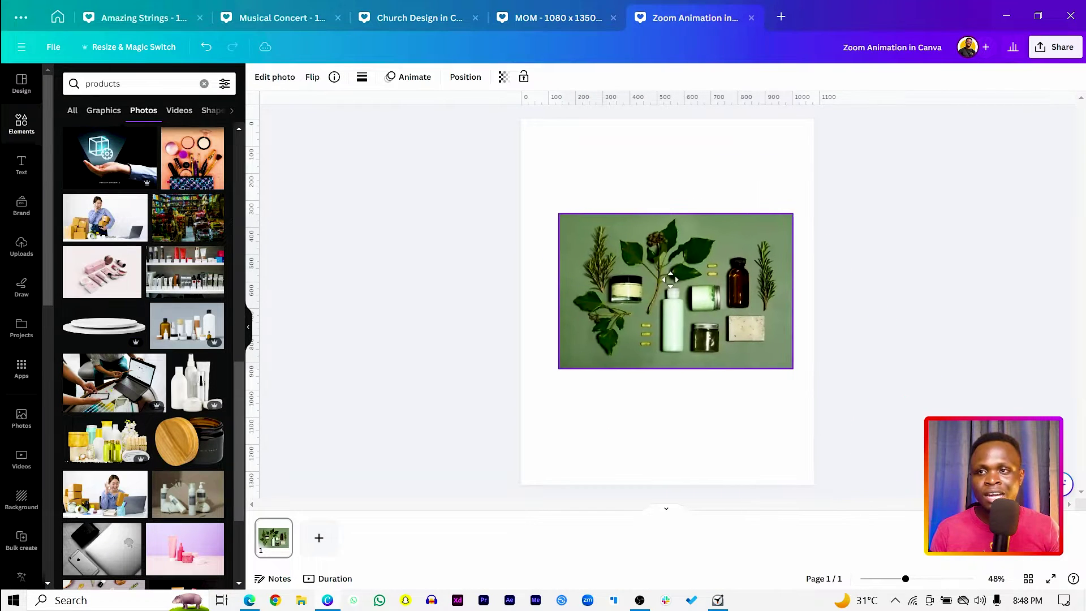
pyautogui.moveTo(679, 317); pyautogui.dragTo(672, 313)
pyautogui.moveTo(784, 376); pyautogui.dragTo(946, 482)
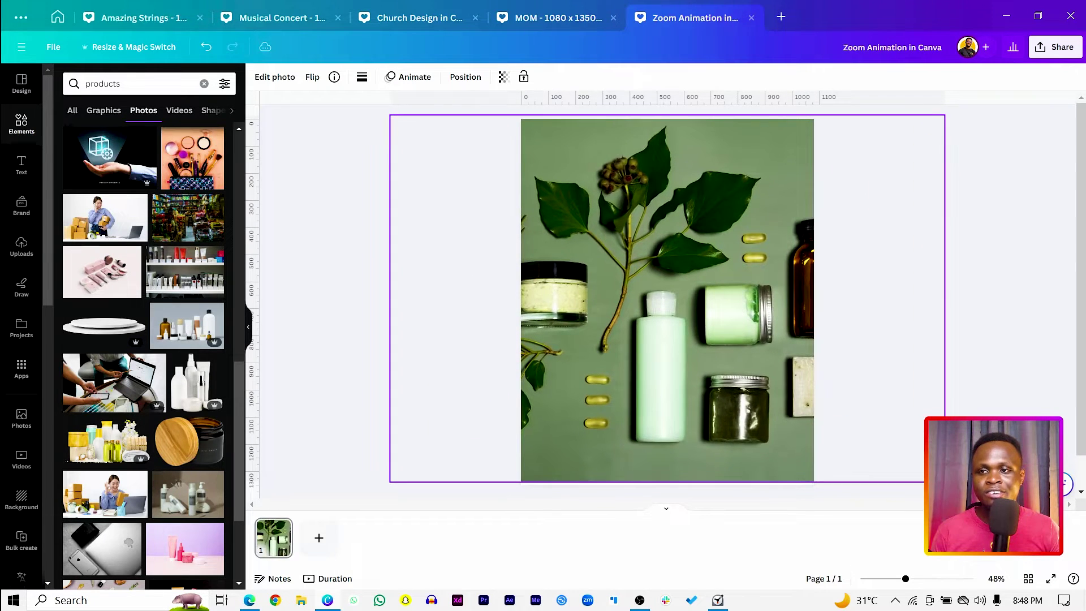
pyautogui.moveTo(617, 390); pyautogui.dragTo(694, 382)
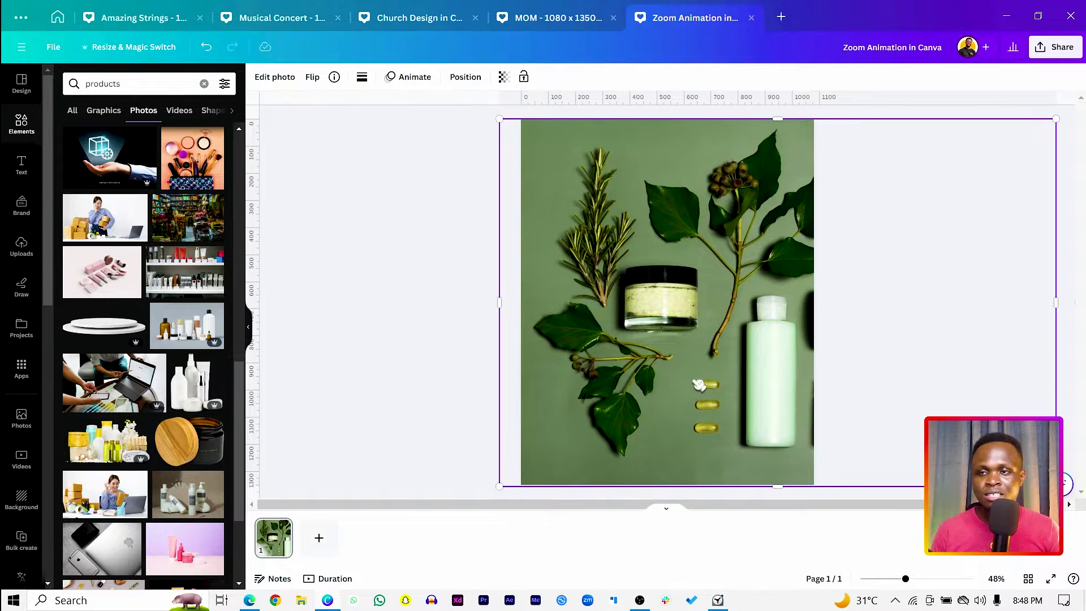
pyautogui.click(420, 305)
pyautogui.click(630, 284)
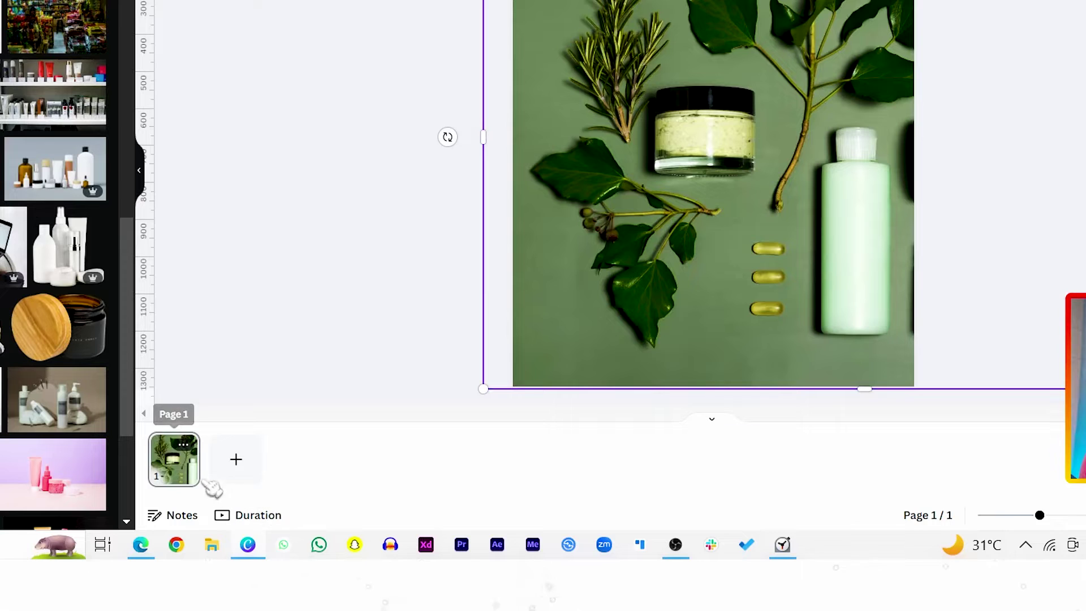
# - Duplicate page 1, then enlarge and shift the copy's photo to frame the brown bottle, two green jars and soap bar
pyautogui.click(183, 467)
pyautogui.hotkey('ctrl', 'd')
pyautogui.click(698, 215)
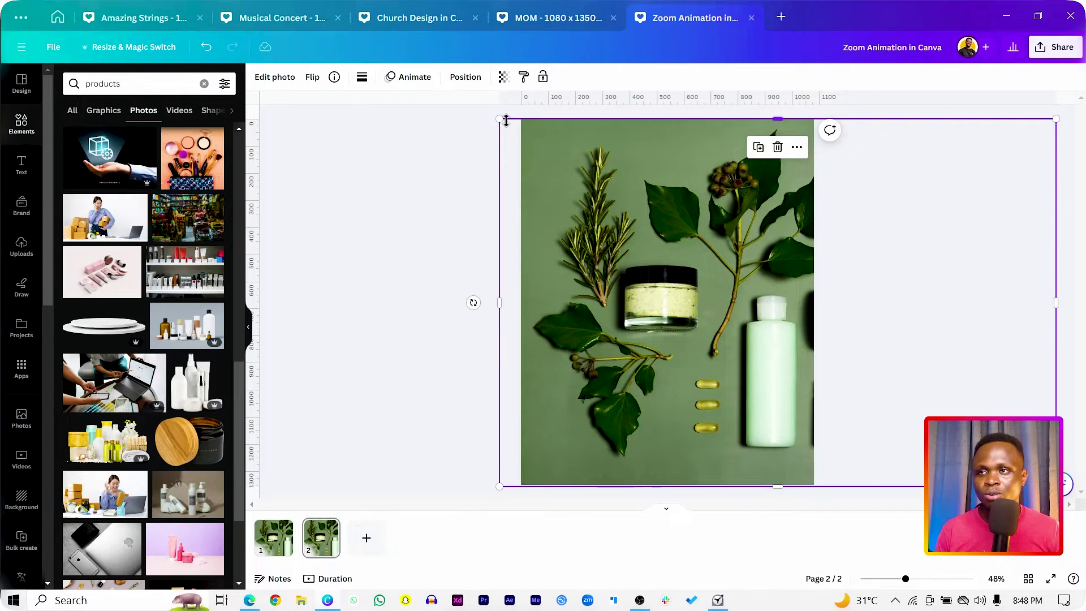
pyautogui.moveTo(507, 121); pyautogui.dragTo(422, 75)
pyautogui.moveTo(716, 262); pyautogui.dragTo(564, 259)
pyautogui.moveTo(656, 254); pyautogui.dragTo(646, 246)
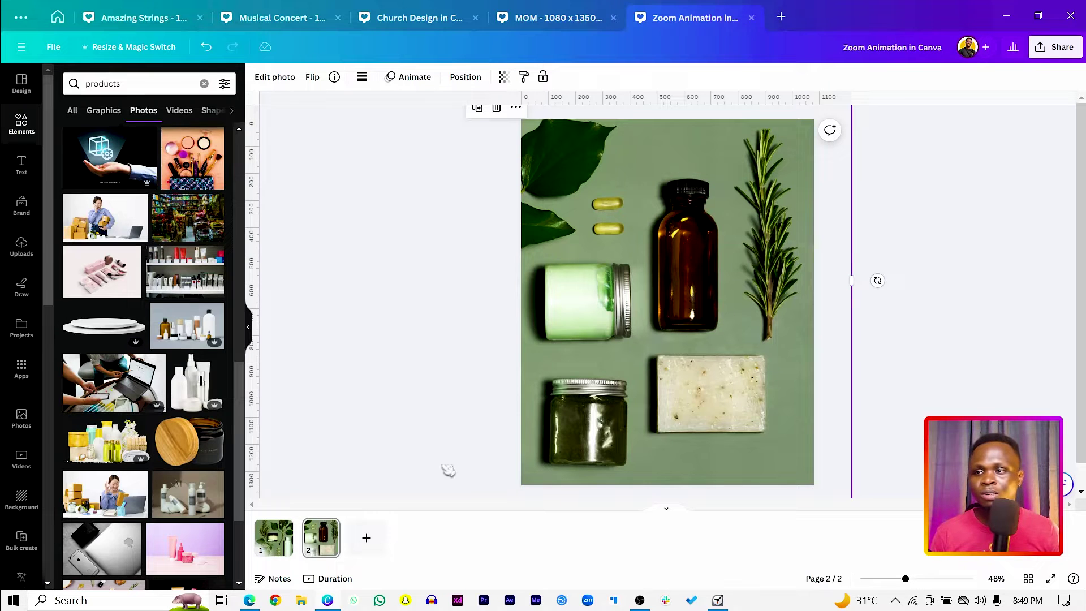
# - Duplicate page 2, then enlarge and shift the copy's photo to frame the cream jar, yellow capsules and pale green bottle
pyautogui.click(324, 545)
pyautogui.hotkey('ctrl', 'd')
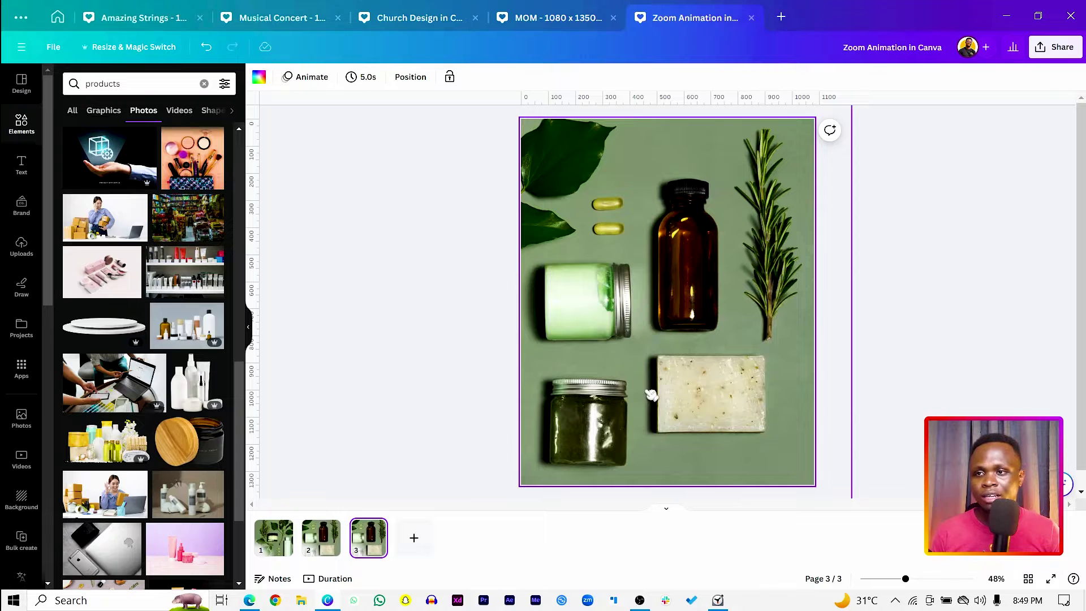
pyautogui.click(651, 394)
pyautogui.moveTo(633, 421); pyautogui.dragTo(736, 372)
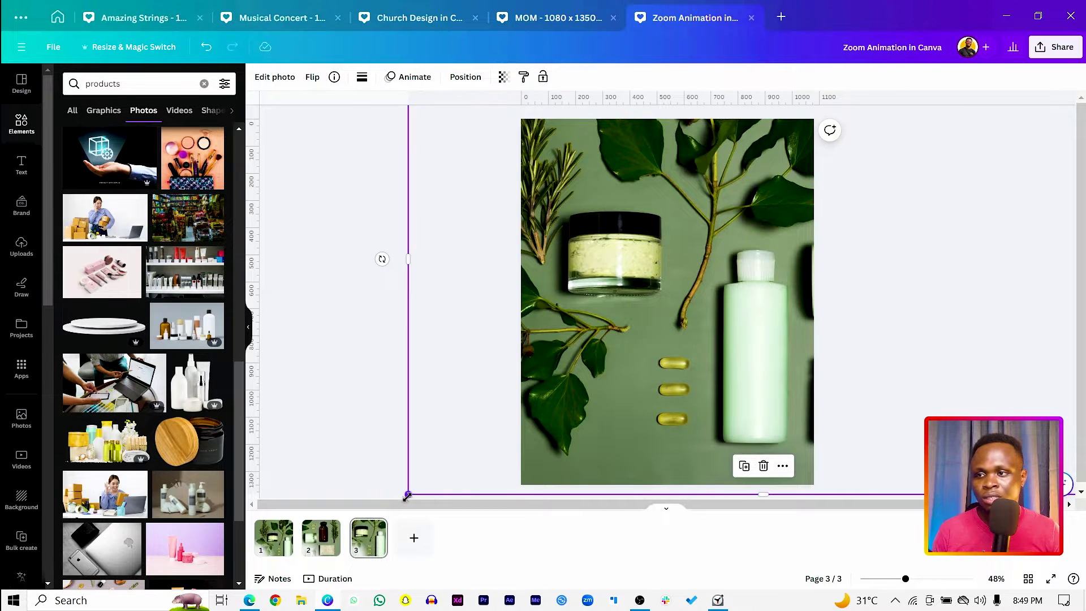
pyautogui.moveTo(409, 494); pyautogui.dragTo(311, 498)
pyautogui.moveTo(579, 425); pyautogui.dragTo(597, 365)
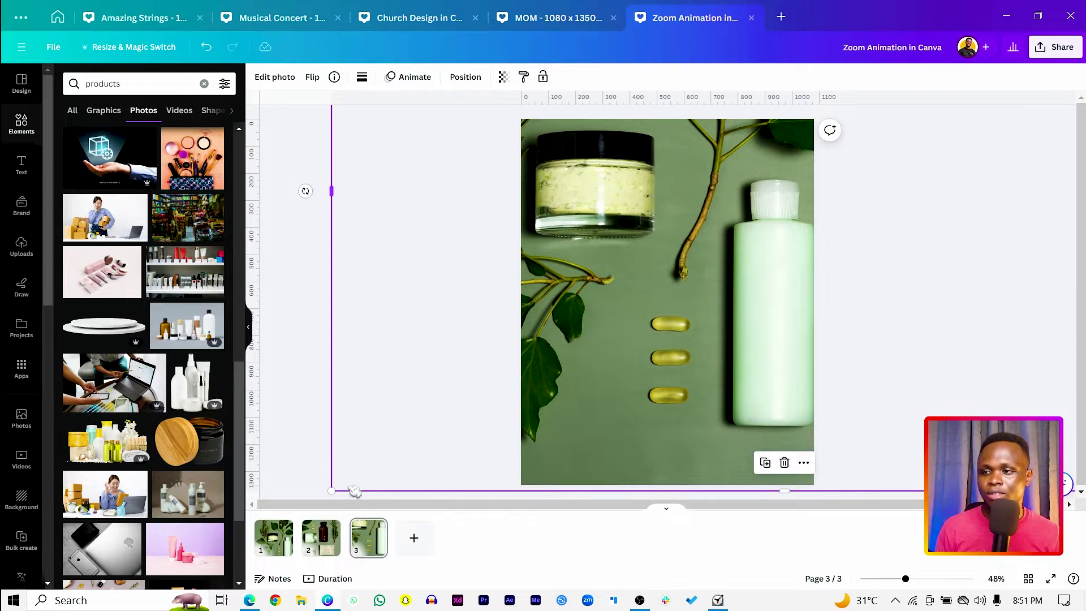
# - Duplicate page 3 and shift the copy's photo so the cream jar sits near the centre beside the rosemary
pyautogui.click(369, 540)
pyautogui.hotkey('ctrl', 'd')
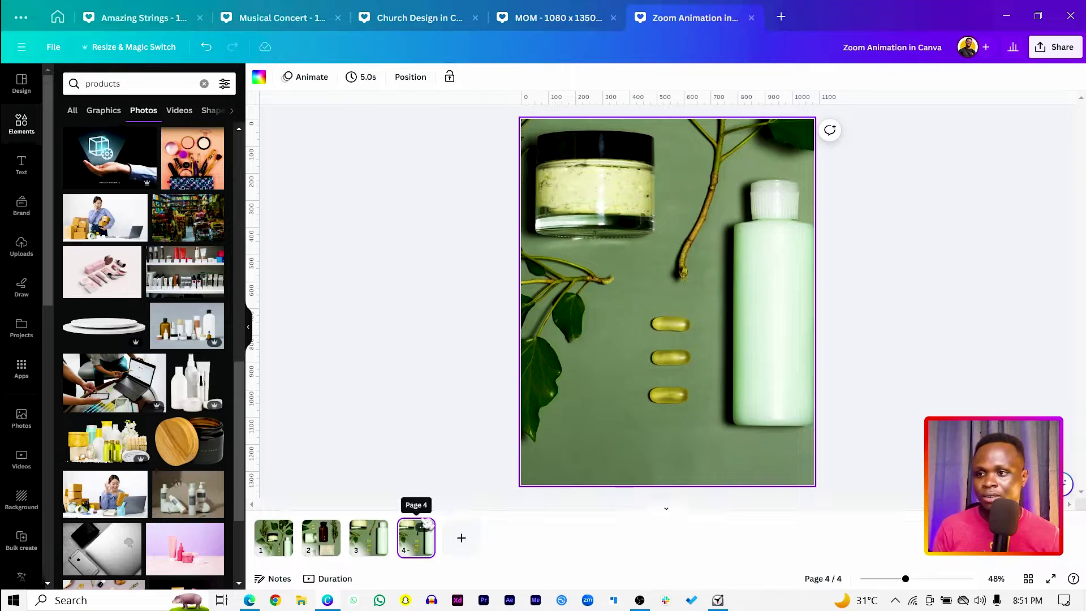
pyautogui.click(606, 243)
pyautogui.moveTo(606, 242); pyautogui.dragTo(669, 344)
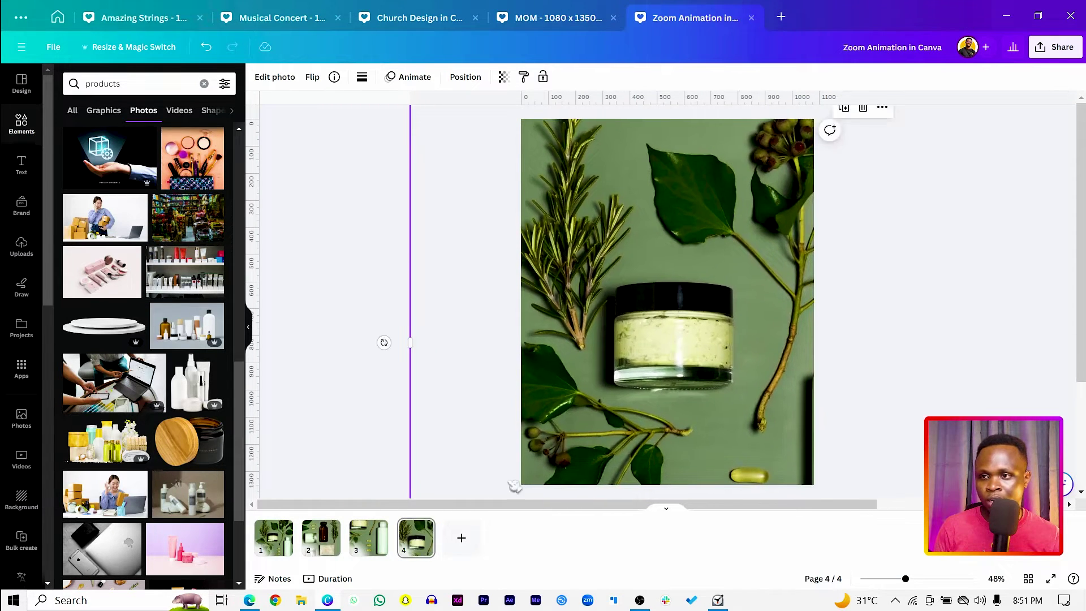
# - Duplicate page 4 and shift the copy's photo to frame the soap bar beneath the brown bottle and rosemary
pyautogui.click(417, 540)
pyautogui.hotkey('ctrl', 'd')
pyautogui.moveTo(704, 376); pyautogui.dragTo(614, 240)
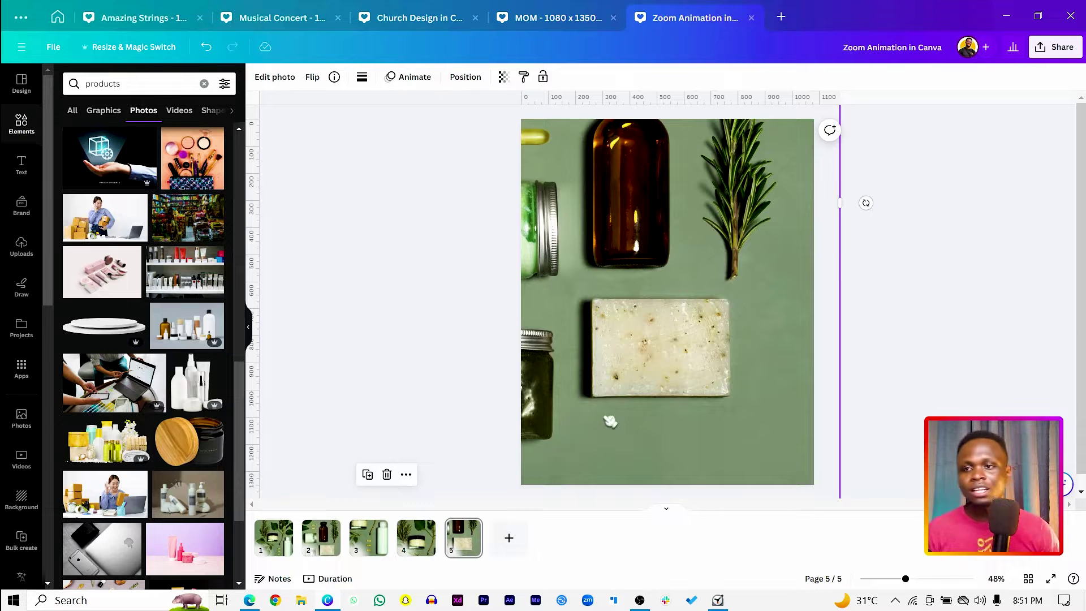
pyautogui.click(327, 410)
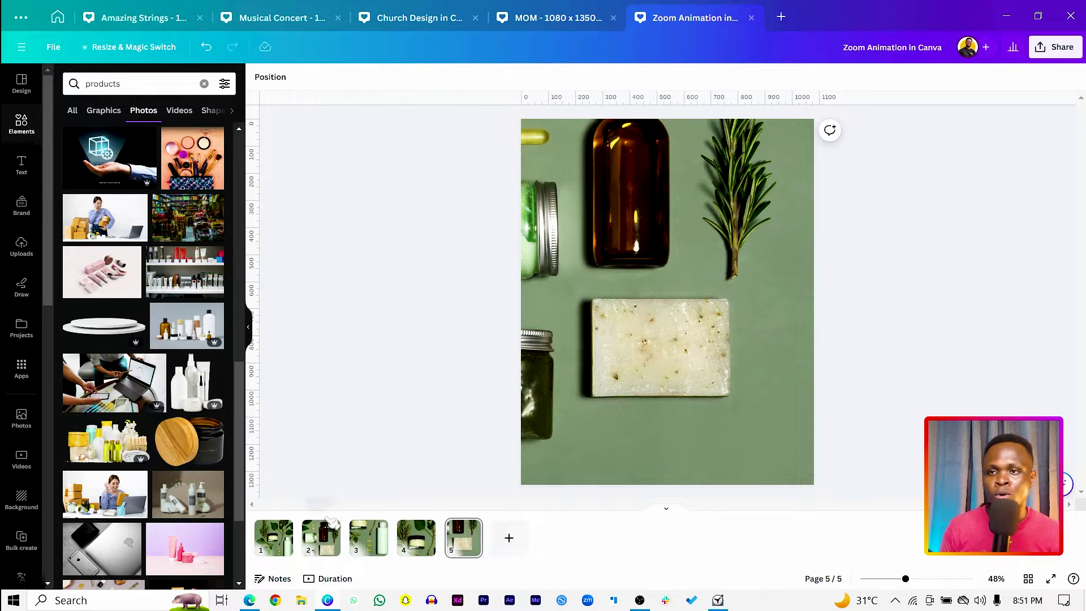
# - Add the text "The Ultimate Makeup Bundle" at size 35.1 in the lower part of page 1
pyautogui.click(273, 545)
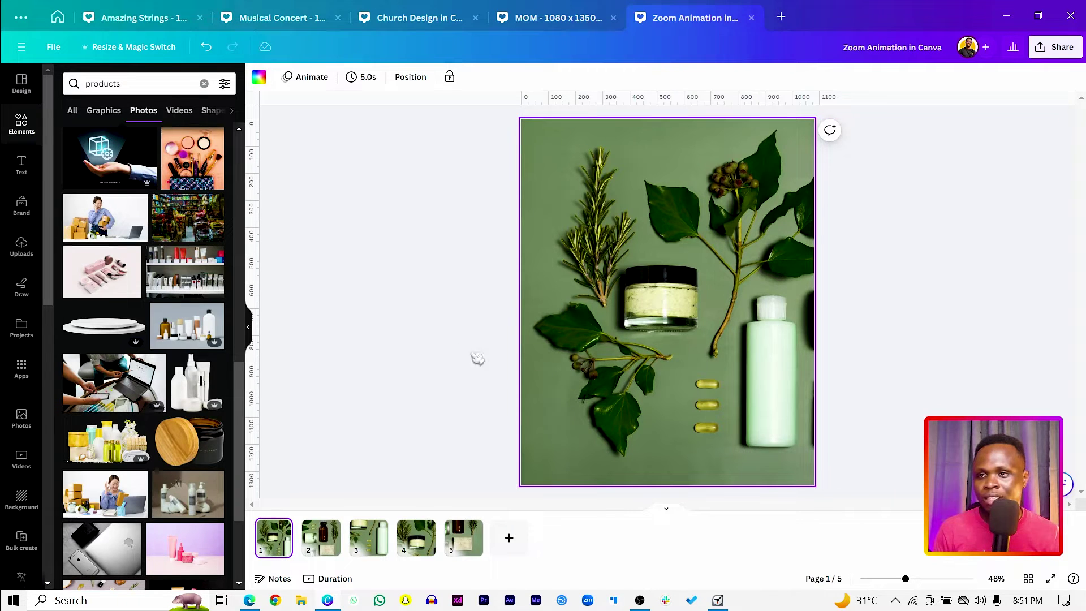
pyautogui.click(417, 334)
pyautogui.press('t')
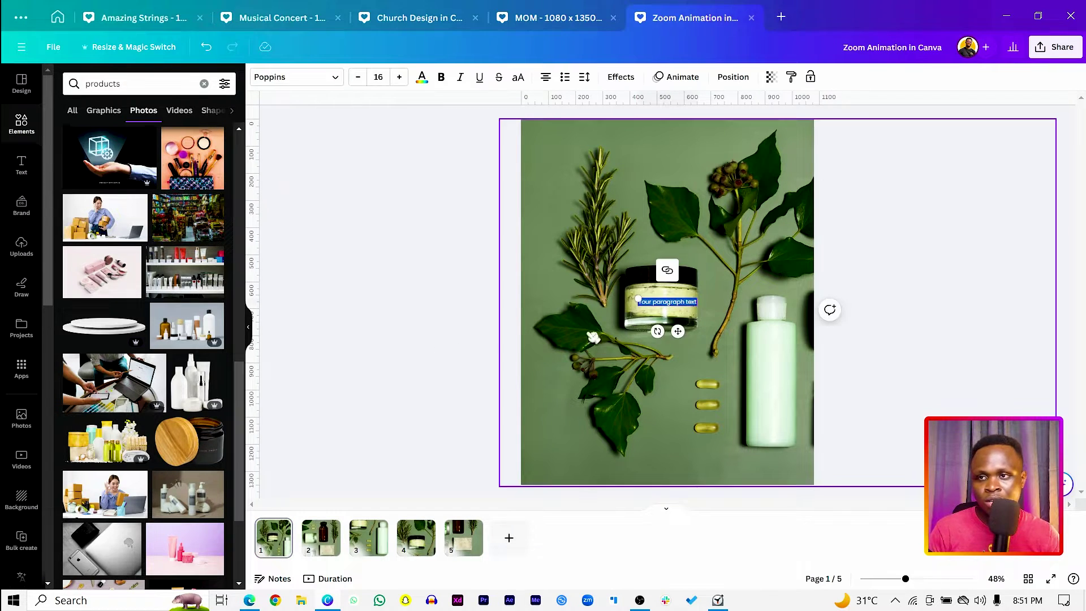
pyautogui.moveTo(638, 298); pyautogui.dragTo(551, 410)
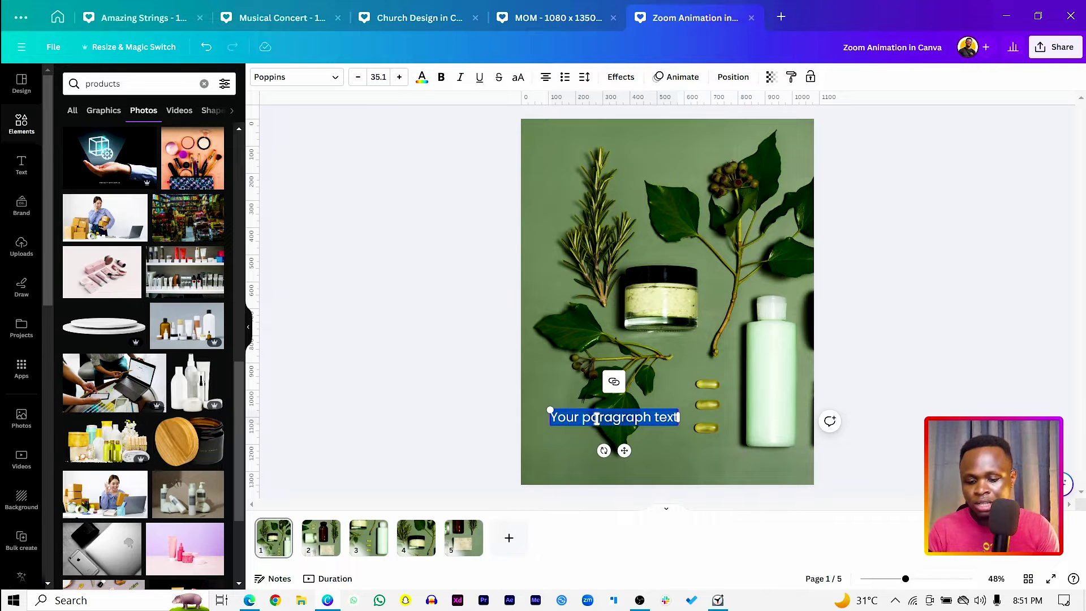
pyautogui.write('The U')
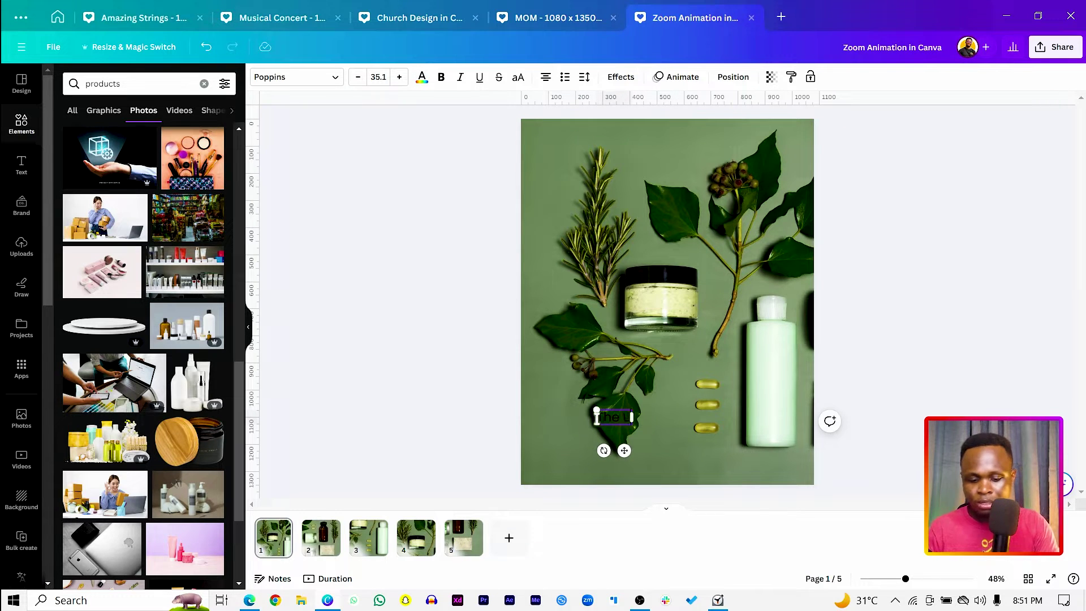
pyautogui.write('ltimate Makeup')
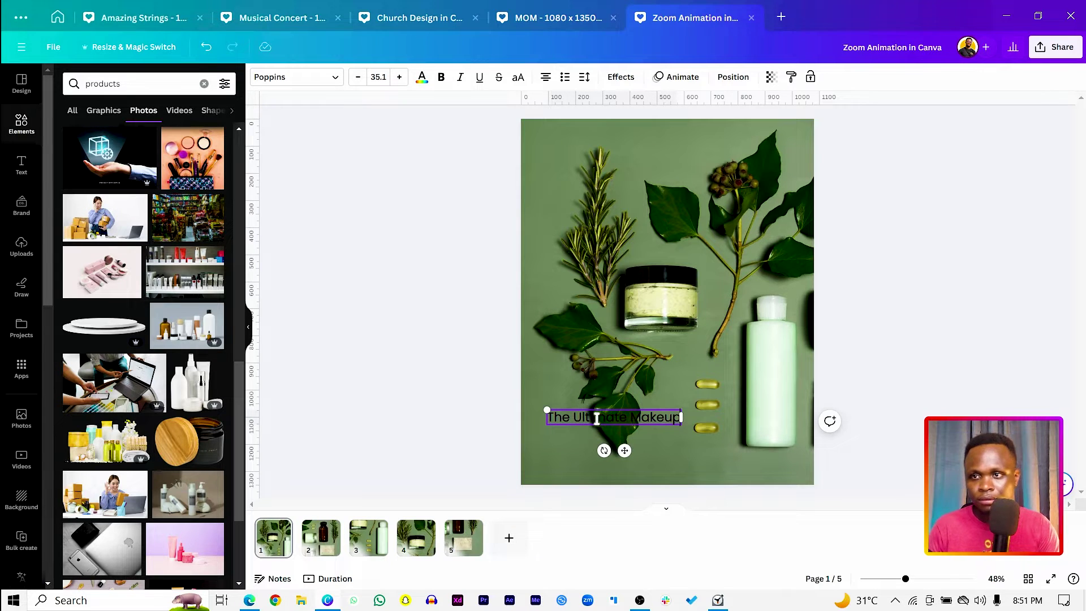
pyautogui.press('Return')
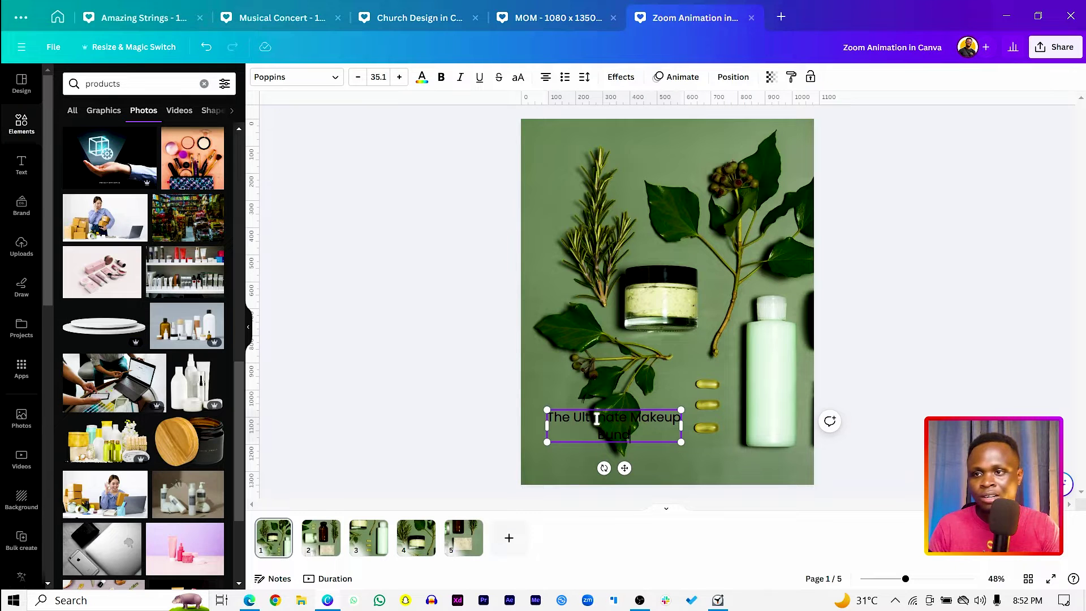
# - Left-align the heading and adjust its text box and line breaks so it reads "The Ultimate" over "Makeup Bundle"
pyautogui.moveTo(681, 426); pyautogui.dragTo(649, 443)
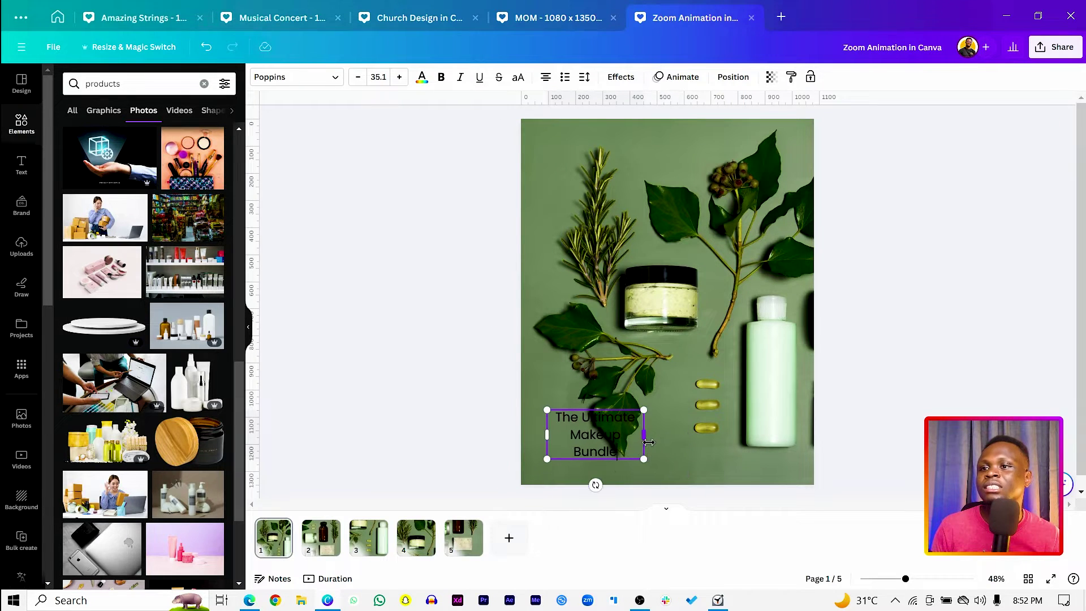
pyautogui.hotkey('ctrl', 'a')
pyautogui.click(546, 76)
pyautogui.click(546, 77)
pyautogui.click(546, 77)
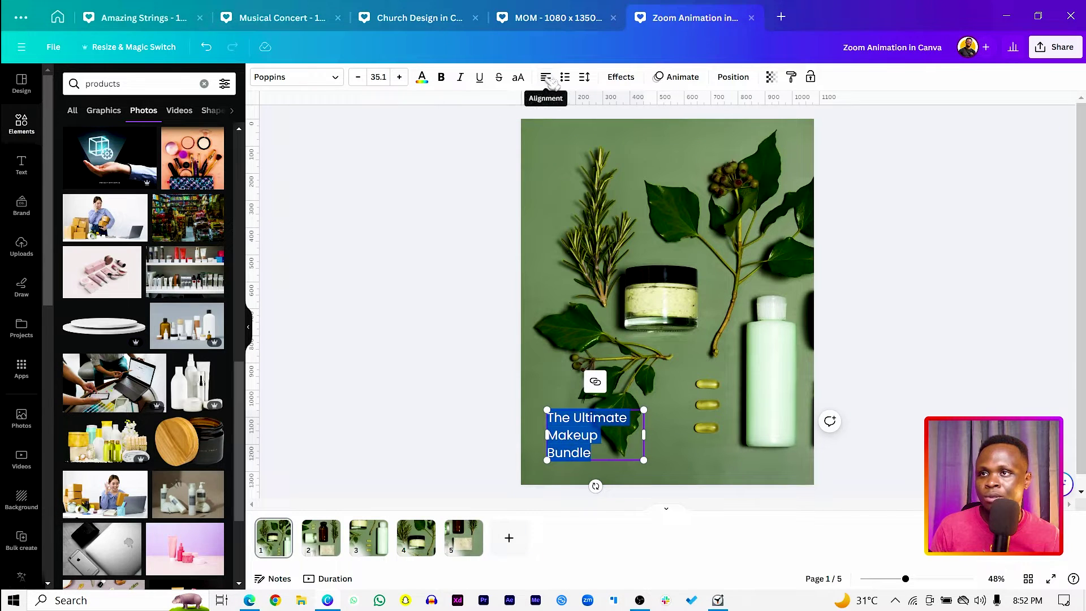
pyautogui.moveTo(649, 441); pyautogui.dragTo(686, 441)
pyautogui.click(623, 426)
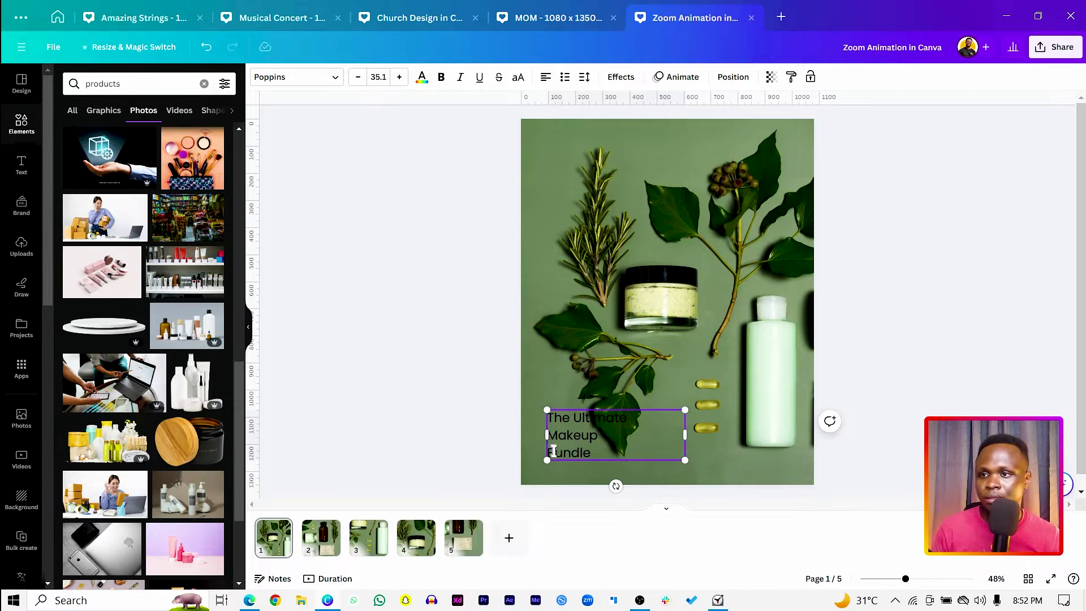
pyautogui.click(550, 453)
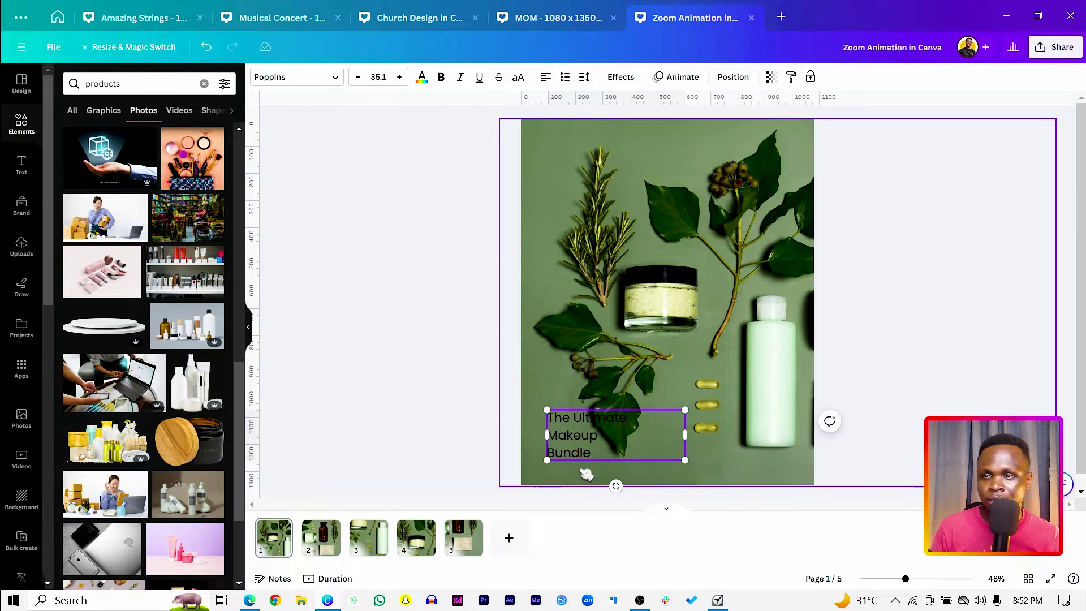
pyautogui.press('BackSpace')
# - Make the "The Ultimate Makeup Bundle" heading bold and white with tighter line spacing
pyautogui.hotkey('ctrl', 'a')
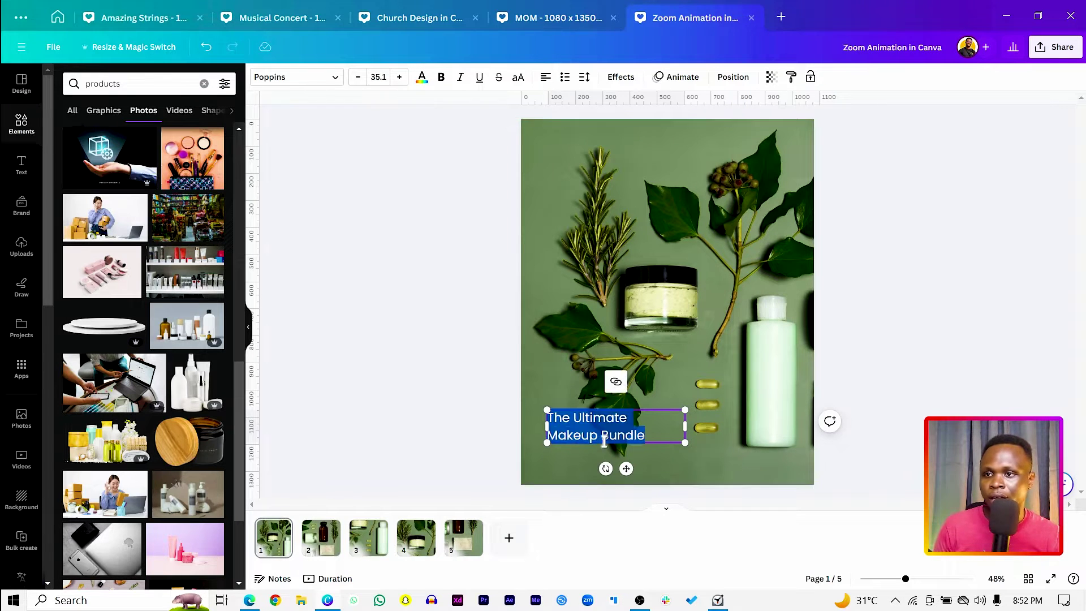
pyautogui.click(442, 77)
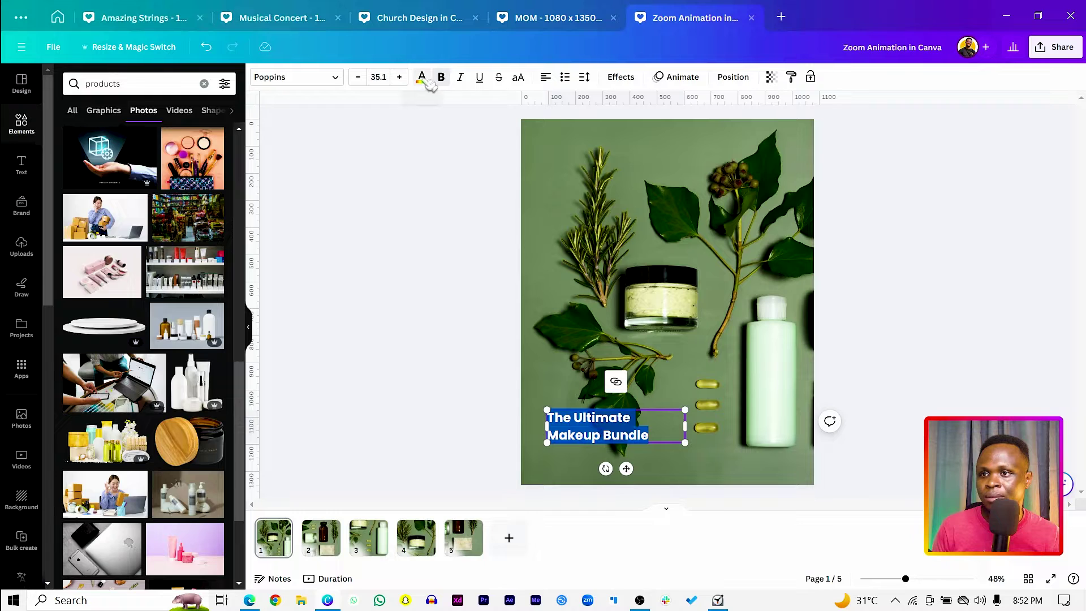
pyautogui.click(423, 79)
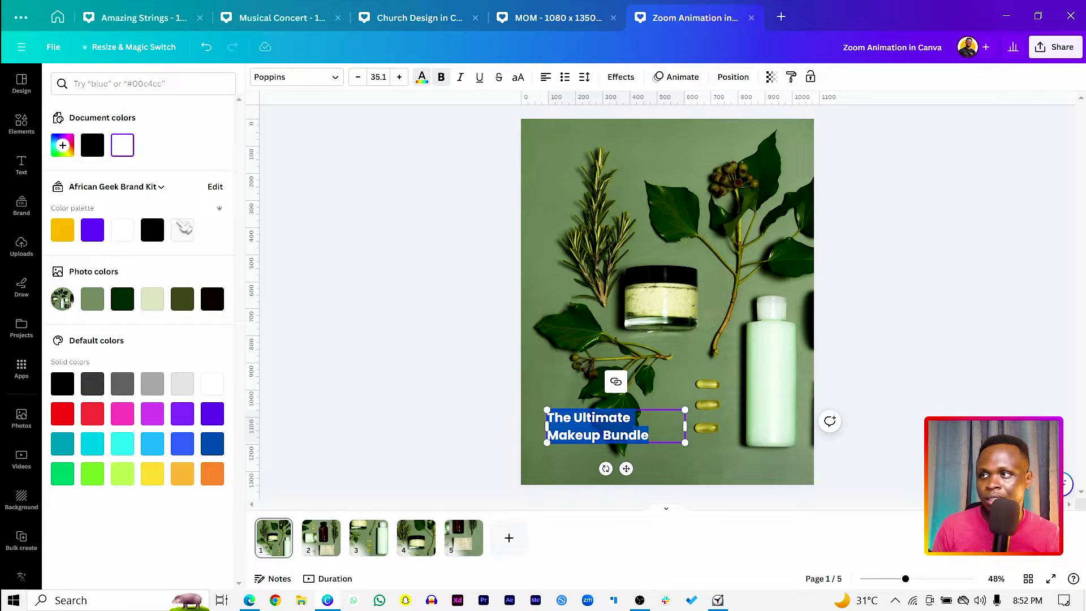
pyautogui.click(587, 78)
pyautogui.moveTo(643, 161); pyautogui.dragTo(622, 161)
pyautogui.click(370, 335)
pyautogui.click(477, 407)
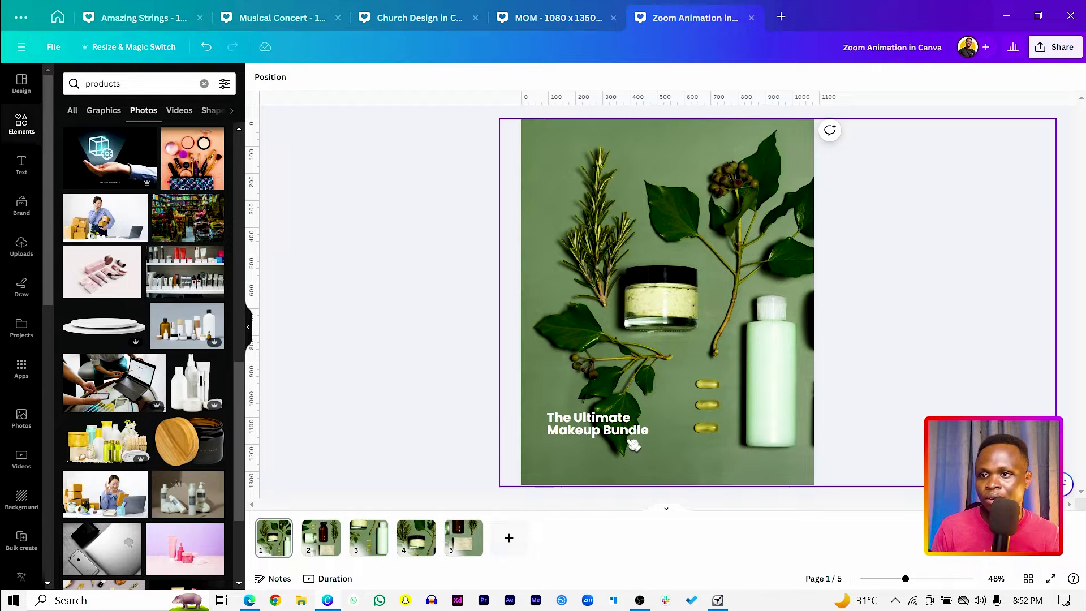
# - Enlarge the heading to size 64.1 and nudge it slightly upward in the lower part of page 1
pyautogui.click(687, 426)
pyautogui.moveTo(689, 426); pyautogui.dragTo(736, 461)
pyautogui.click(406, 407)
pyautogui.click(583, 440)
pyautogui.moveTo(583, 440); pyautogui.dragTo(583, 429)
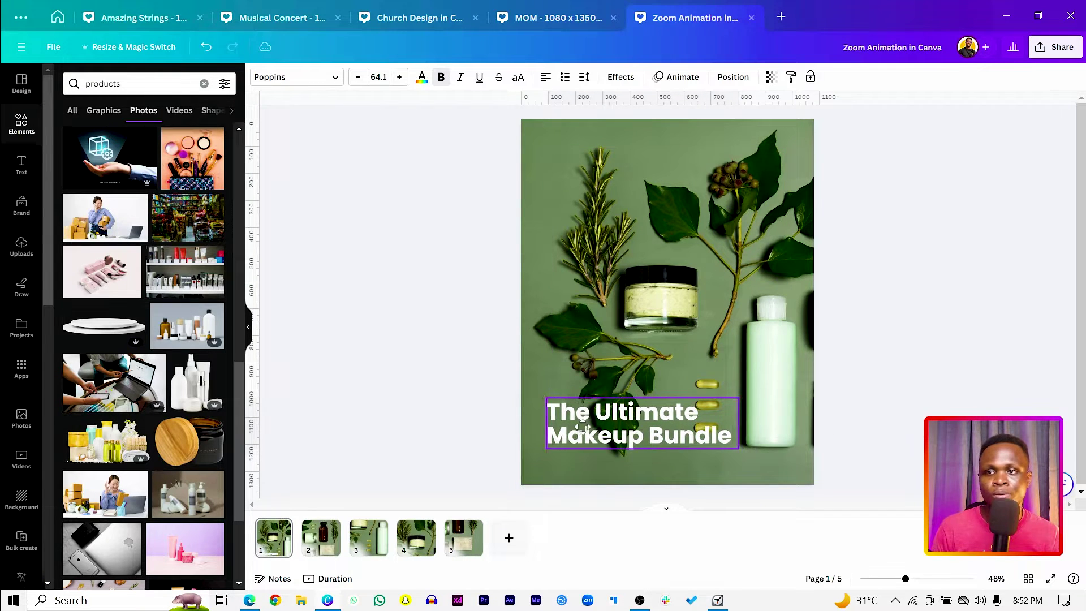
# - On page 2, search elements for "zoom", add the corner-bracket focus frame graphic and move it down over the soap
pyautogui.click(321, 538)
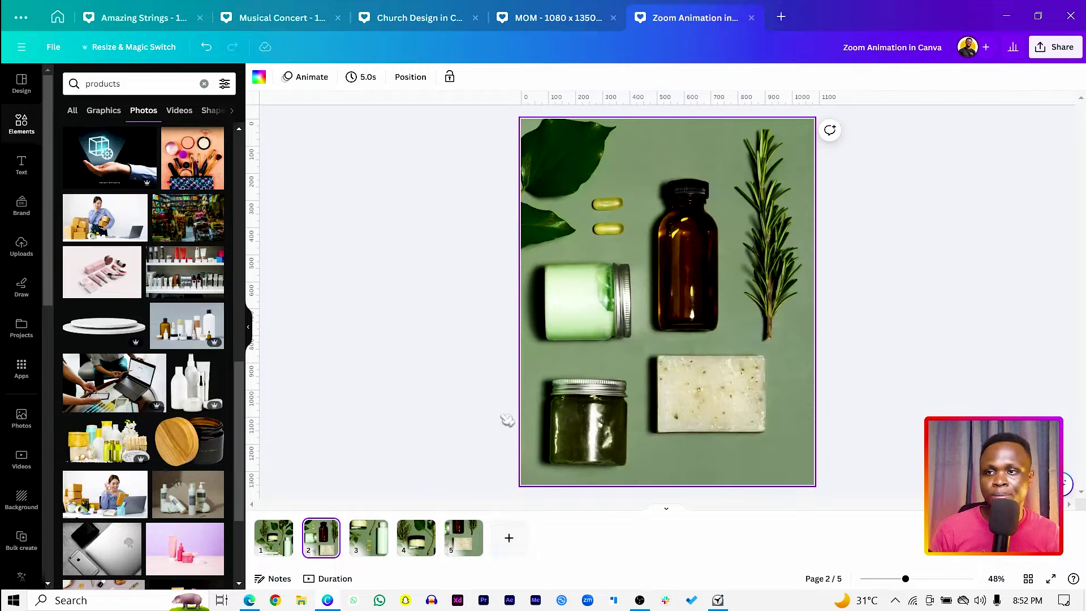
pyautogui.click(20, 125)
pyautogui.click(133, 84)
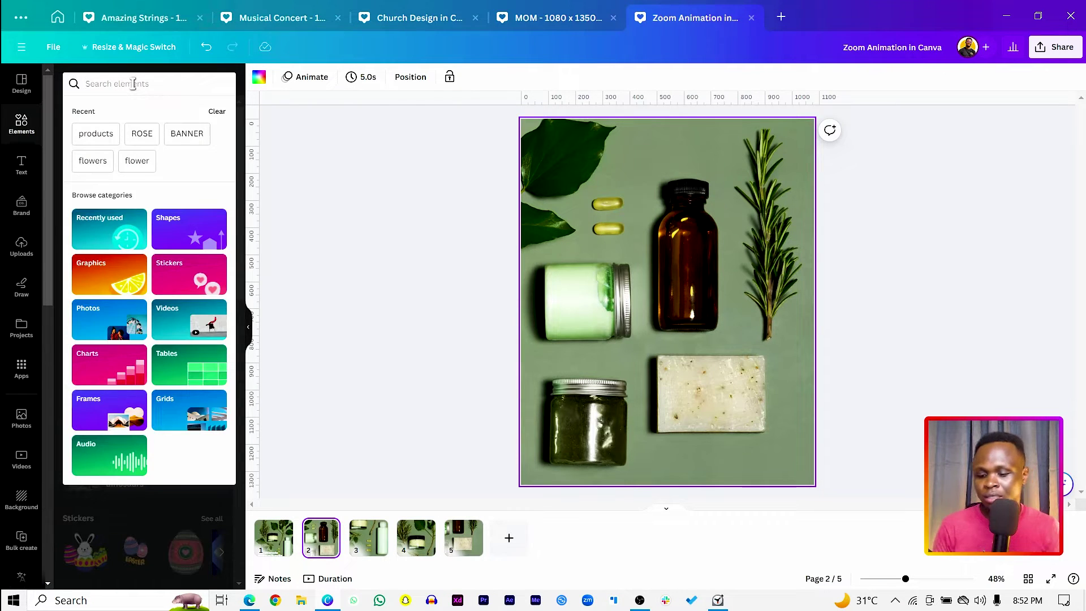
pyautogui.write('zoom')
pyautogui.press('Return')
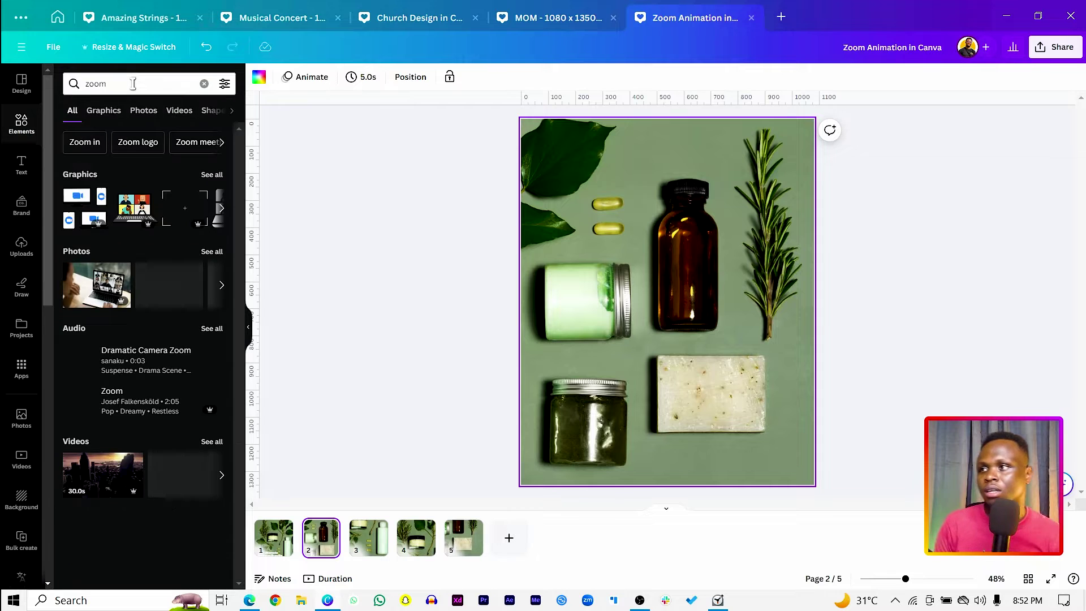
pyautogui.click(190, 214)
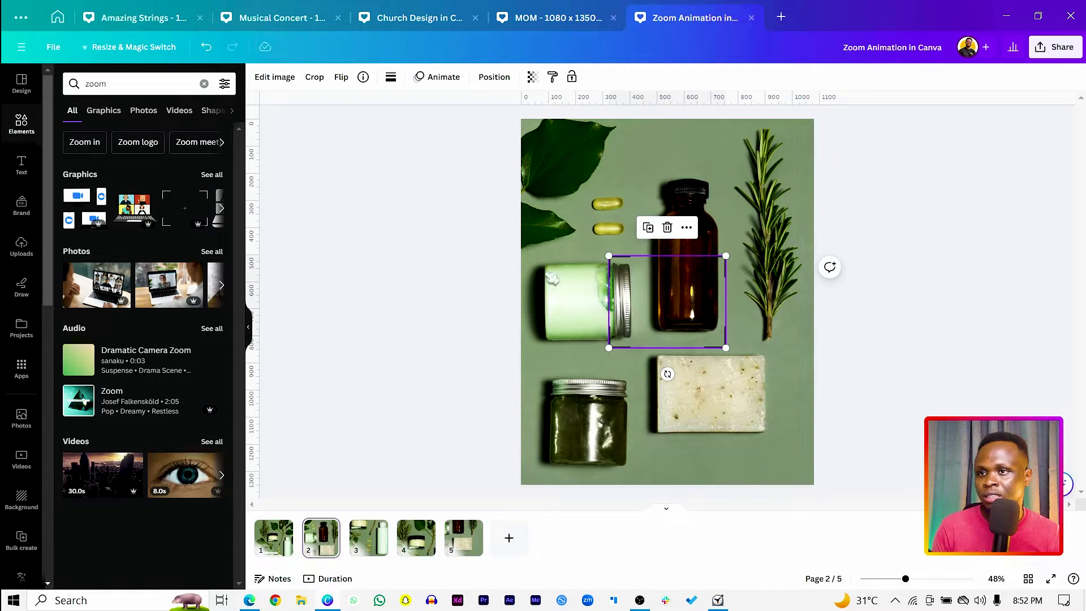
pyautogui.moveTo(655, 304); pyautogui.dragTo(692, 367)
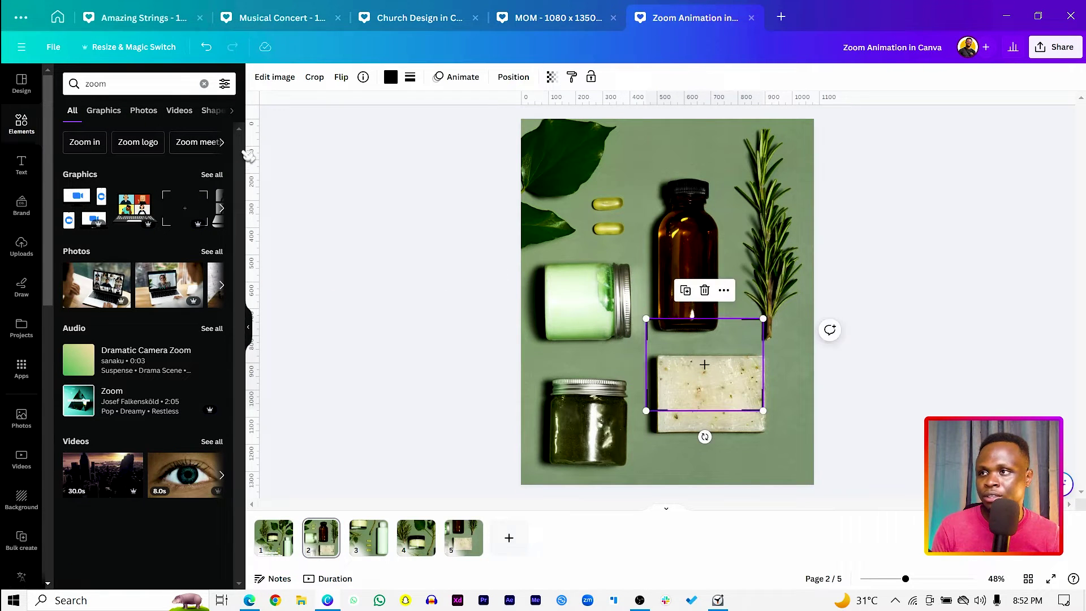
# - Browse the graphics results for "zoom" and "zoom target" for other focus frame designs
pyautogui.click(212, 175)
pyautogui.scroll(-5, 136, 388)
pyautogui.scroll(-8, 136, 387)
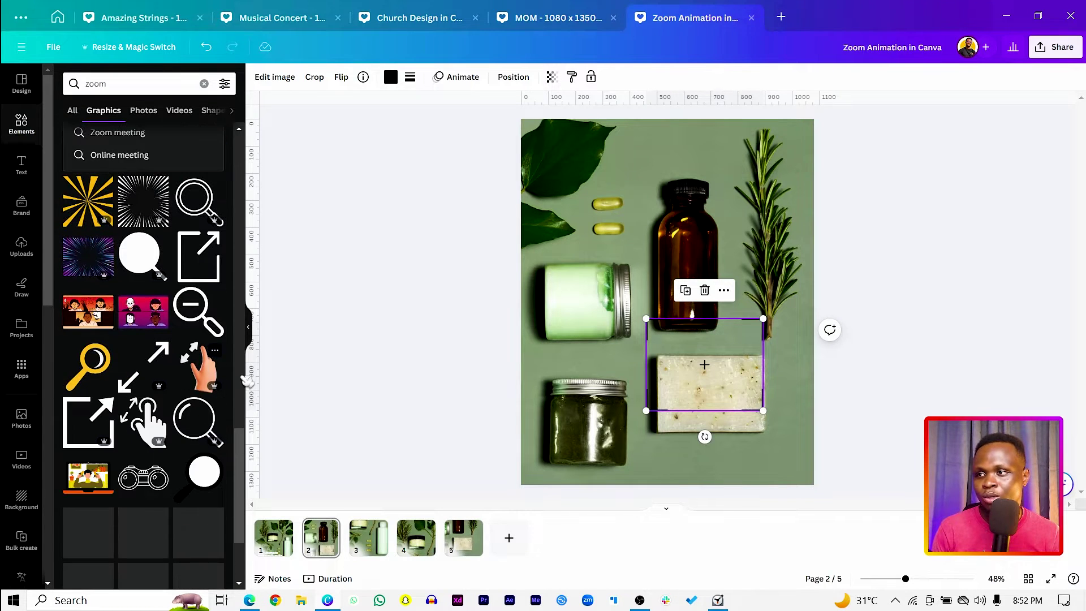
pyautogui.scroll(15, 116, 383)
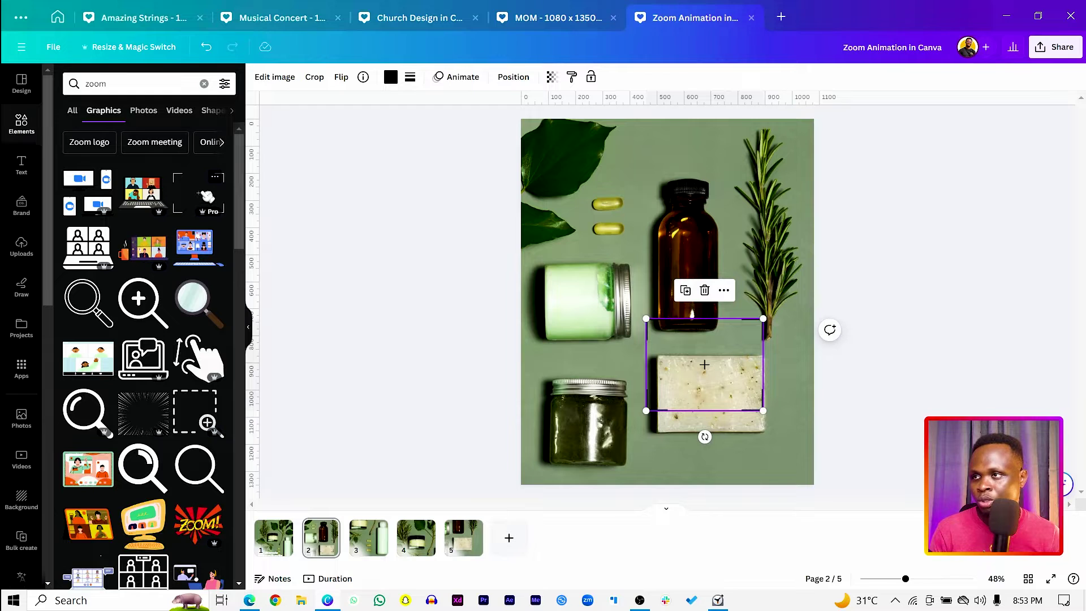
pyautogui.click(215, 177)
pyautogui.click(120, 83)
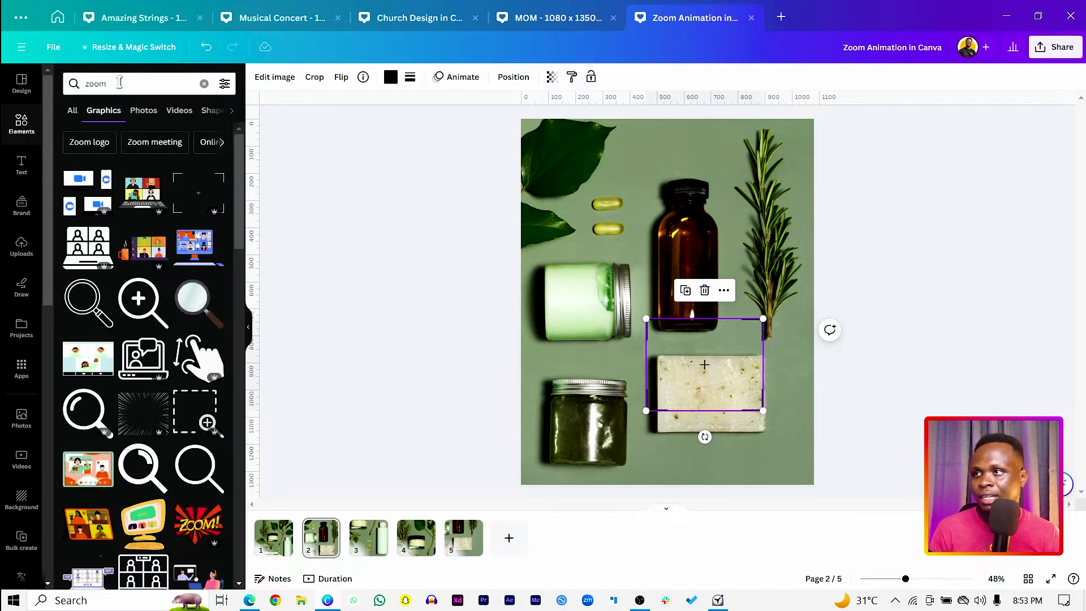
pyautogui.click(120, 83)
pyautogui.click(120, 84)
pyautogui.write('targ')
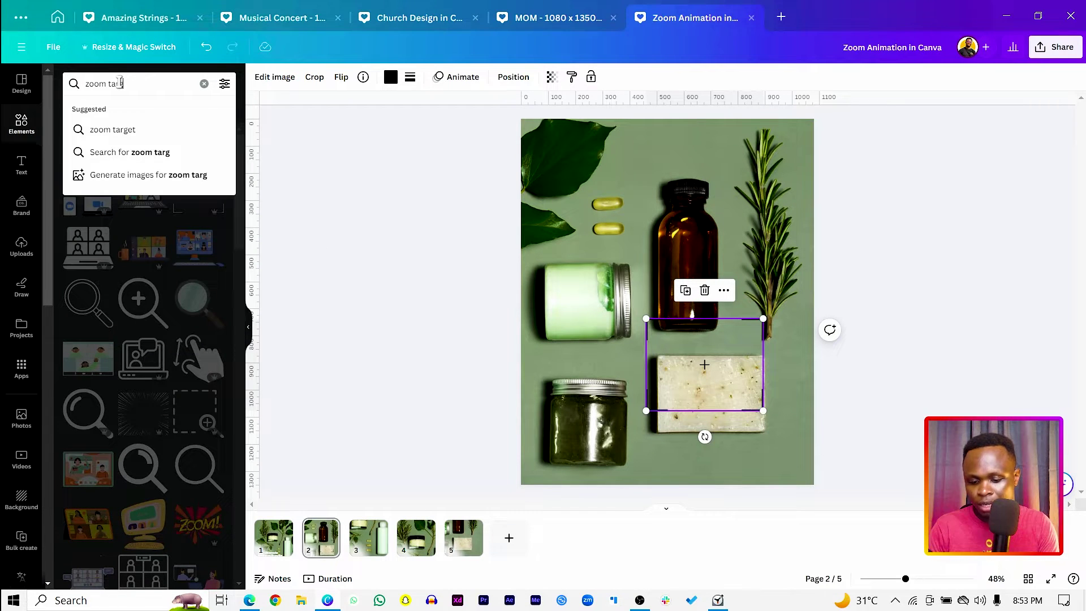
pyautogui.press('Return')
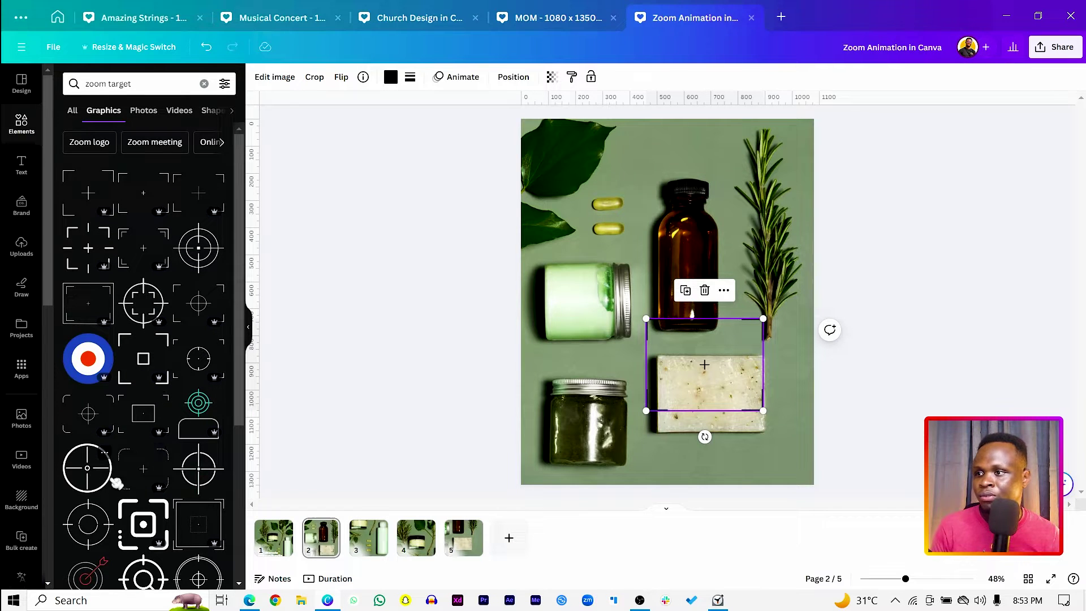
pyautogui.scroll(-3, 104, 482)
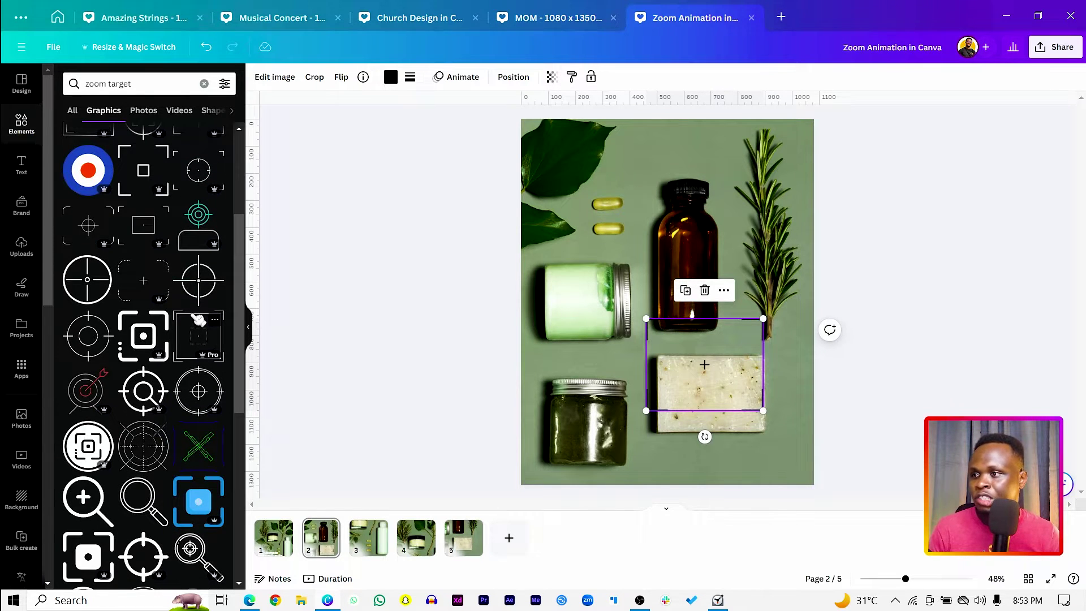
pyautogui.scroll(-3, 198, 322)
# - Shrink the focus frame, place it over the upper part of the brown bottle and colour it white
pyautogui.click(390, 428)
pyautogui.moveTo(687, 404); pyautogui.dragTo(690, 238)
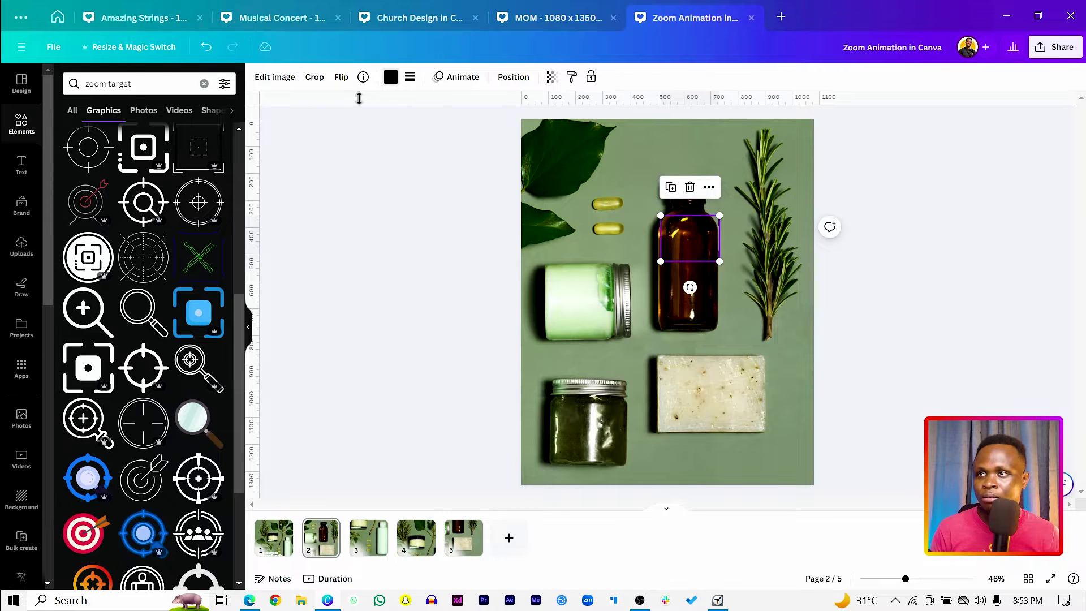
pyautogui.click(391, 77)
pyautogui.click(120, 143)
# - Copy the page 1 heading to page 2, place it above the brown bottle and change its text to "Syrup"
pyautogui.click(274, 538)
pyautogui.click(593, 421)
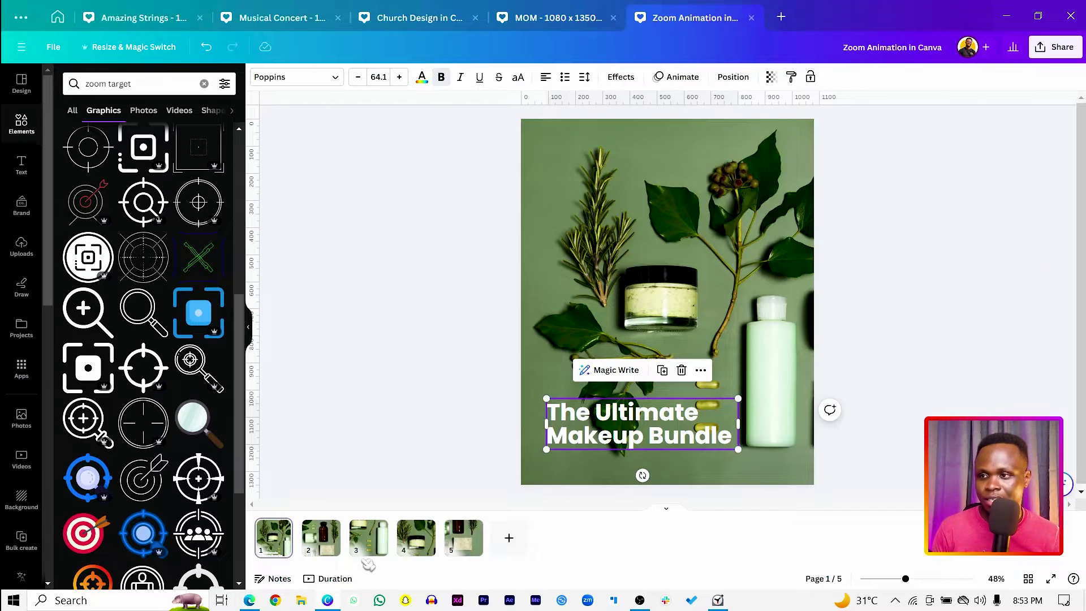
pyautogui.click(326, 549)
pyautogui.click(683, 407)
pyautogui.moveTo(685, 406); pyautogui.dragTo(790, 143)
pyautogui.click(757, 165)
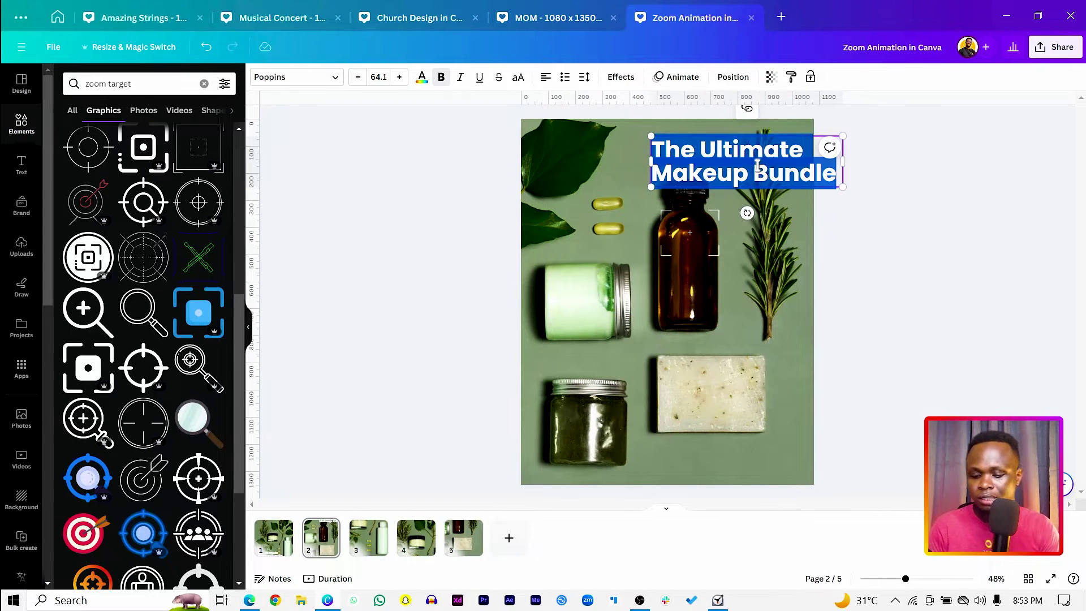
pyautogui.write('Syrup')
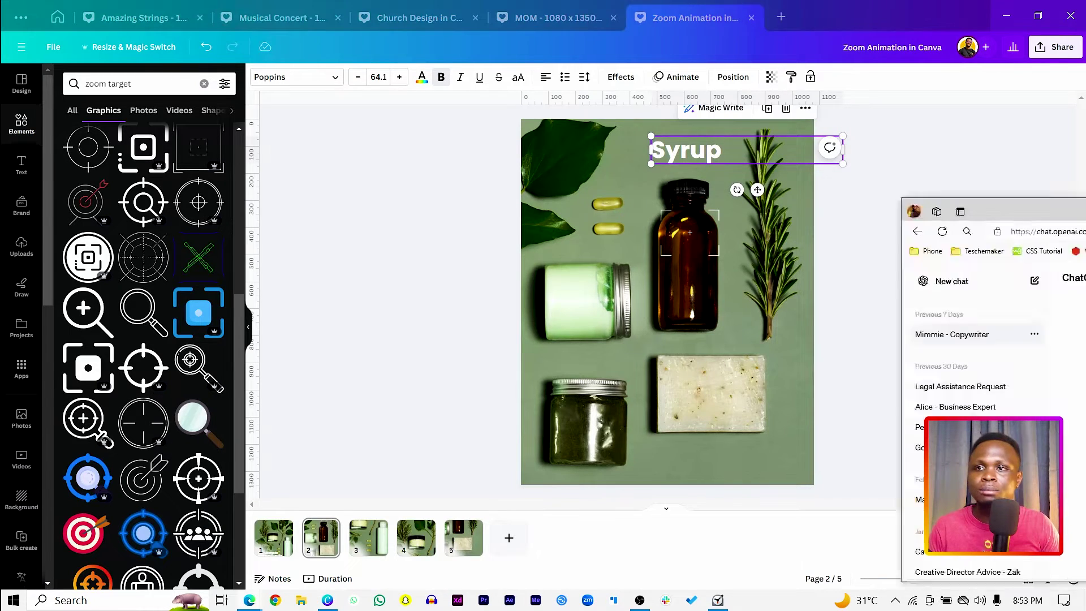
# - Switch to ChatGPT, copy the Skin Health benefit description and review the prompt that produced the list
pyautogui.hotkey('alt', 'Tab')
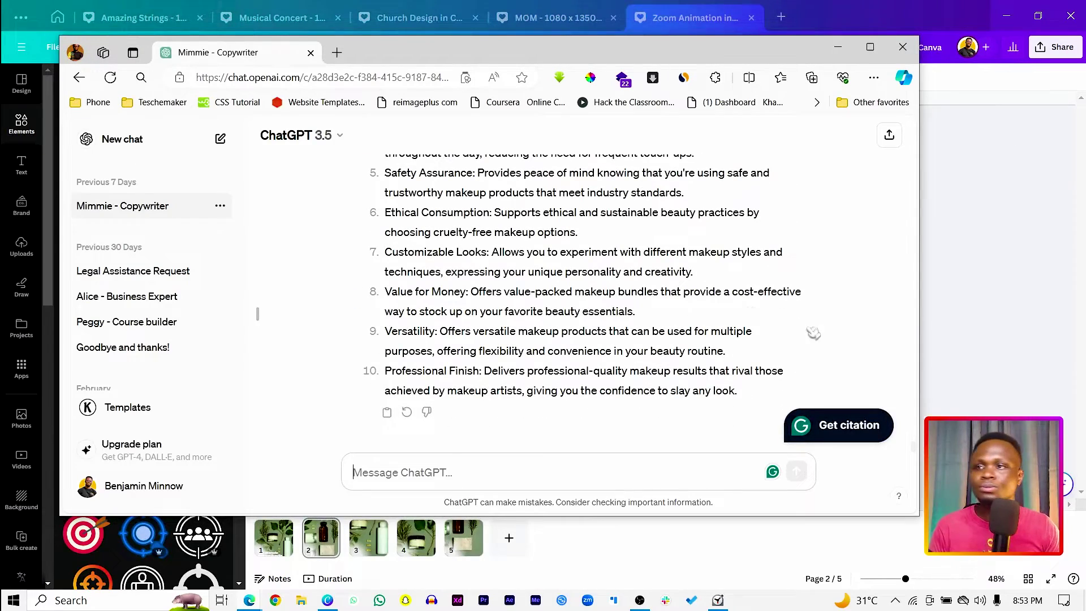
pyautogui.scroll(3, 661, 321)
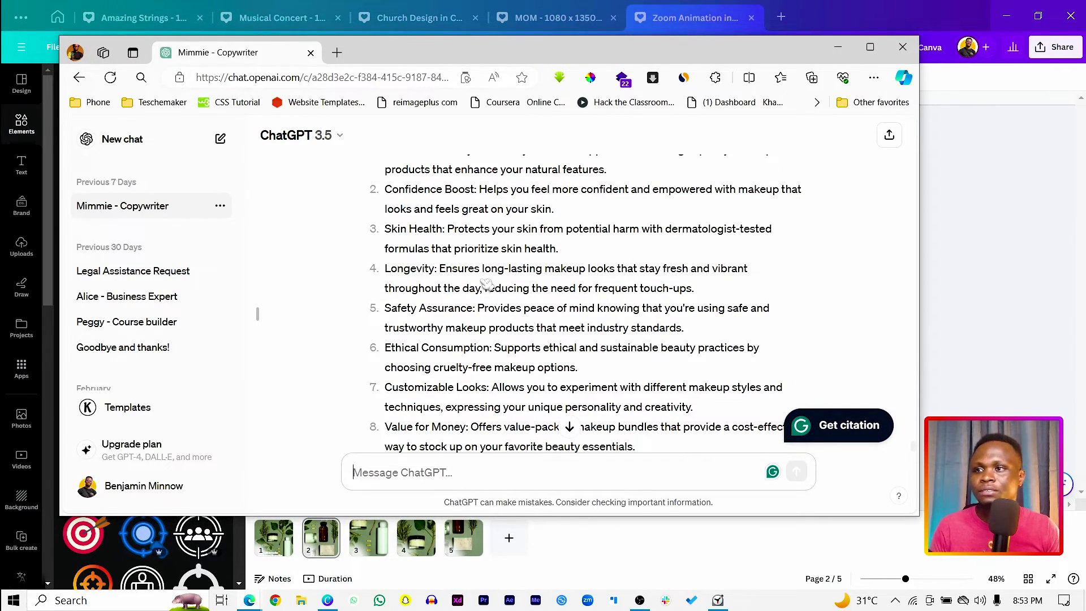
pyautogui.moveTo(497, 53); pyautogui.dragTo(473, 56)
pyautogui.moveTo(431, 229)
pyautogui.mouseDown()
pyautogui.moveTo(656, 249)
pyautogui.moveTo(546, 233)
pyautogui.moveTo(550, 253)
pyautogui.mouseUp()
pyautogui.hotkey('ctrl', 'c')
pyautogui.scroll(15, 551, 335)
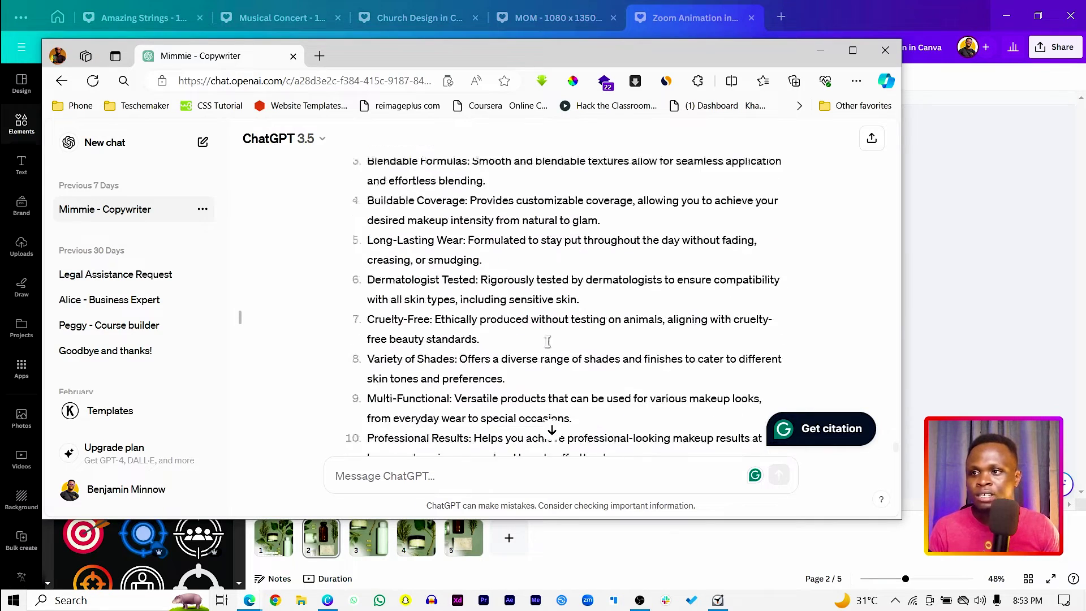
pyautogui.scroll(-1, 553, 348)
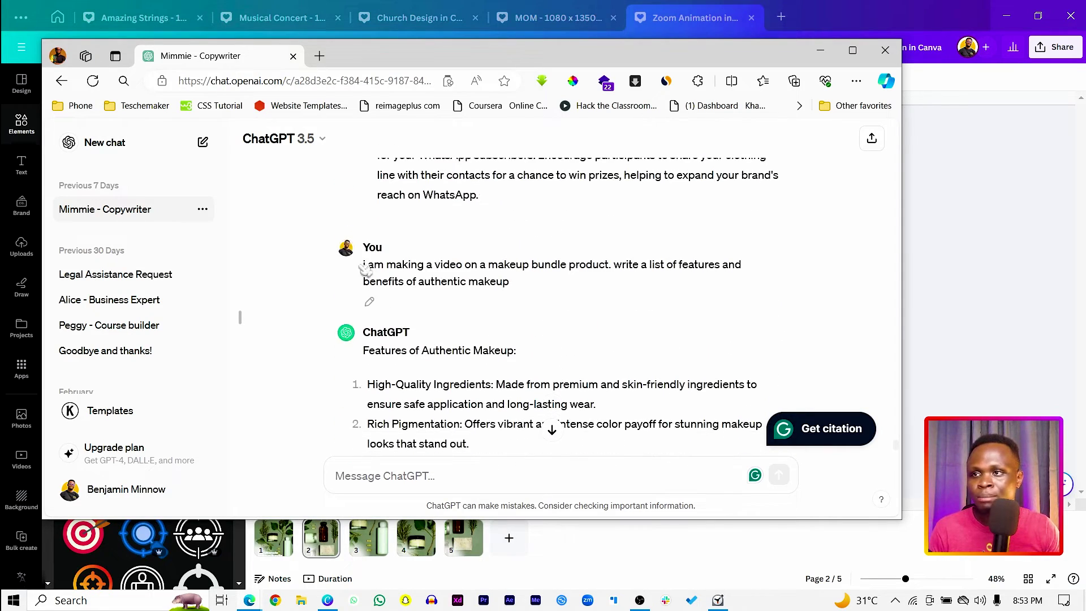
pyautogui.moveTo(372, 267); pyautogui.dragTo(743, 265)
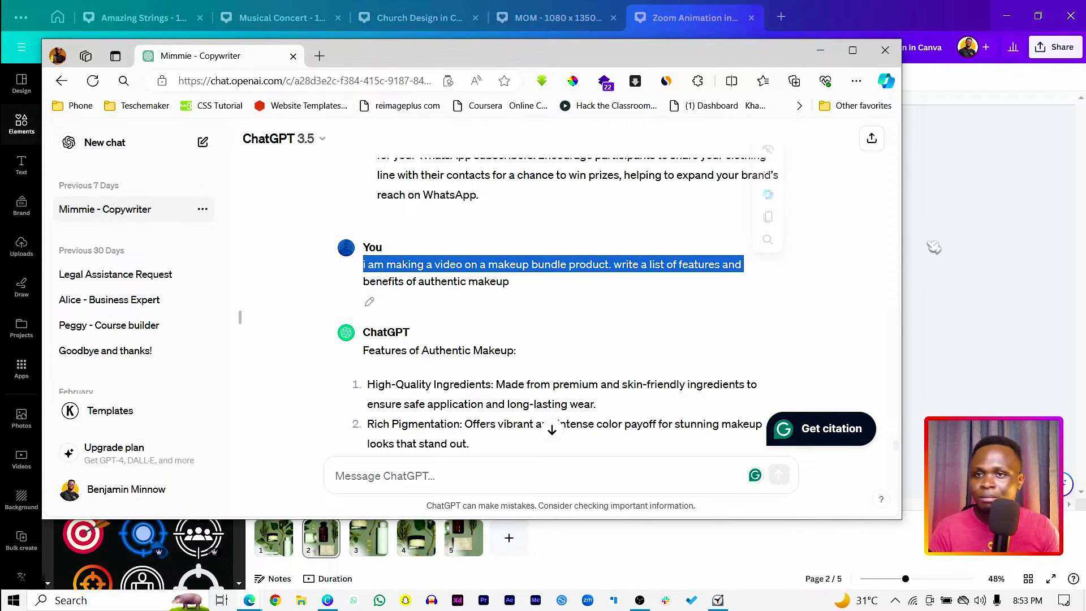
# - Back in Canva, duplicate the "Syrup" heading, make the copy size 25.7 without bold and replace its text with the copied skin health description
pyautogui.click(958, 245)
pyautogui.click(701, 161)
pyautogui.doubleClick(701, 160)
pyautogui.hotkey('ctrl', 'd')
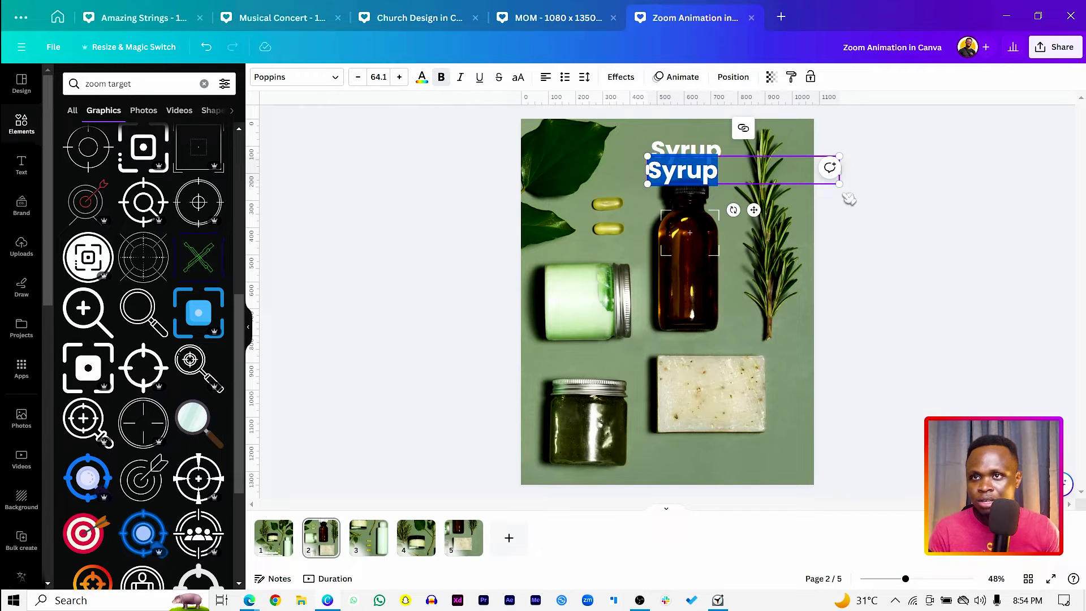
pyautogui.moveTo(840, 184); pyautogui.dragTo(730, 170)
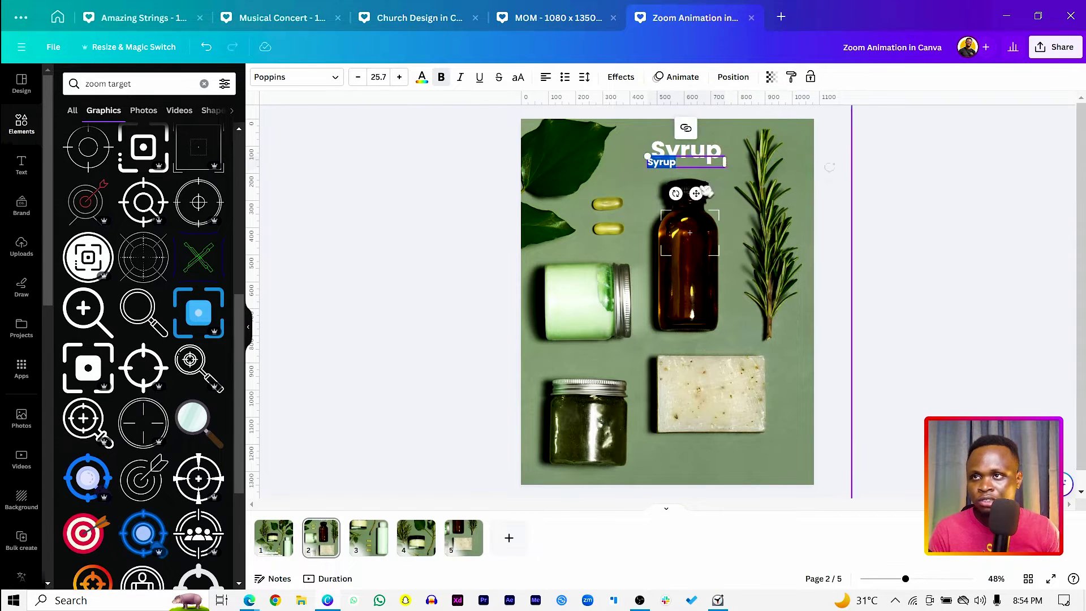
pyautogui.click(443, 78)
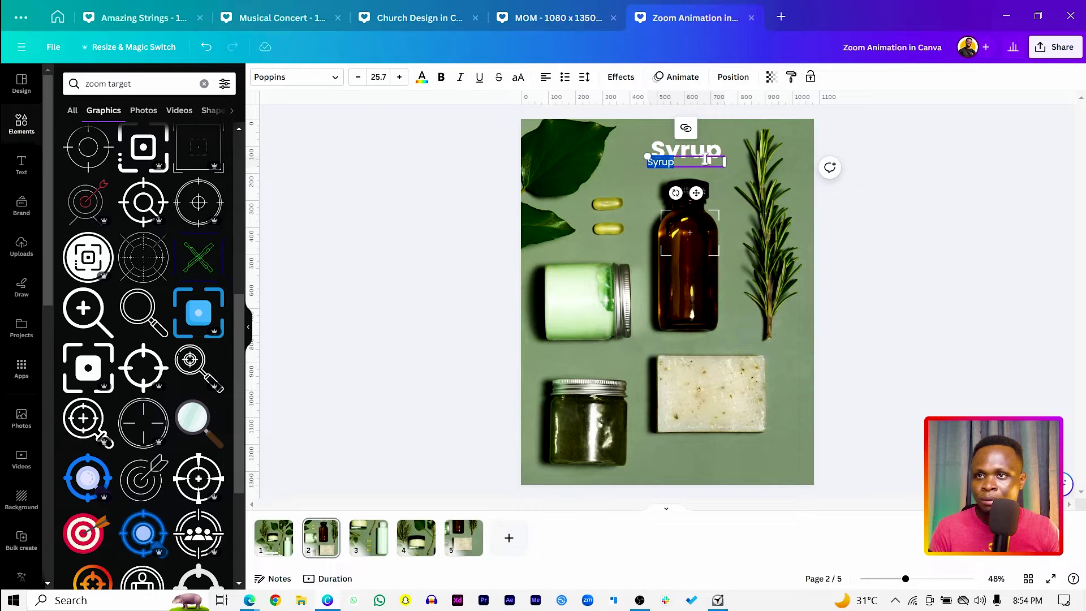
pyautogui.hotkey('ctrl', 'v')
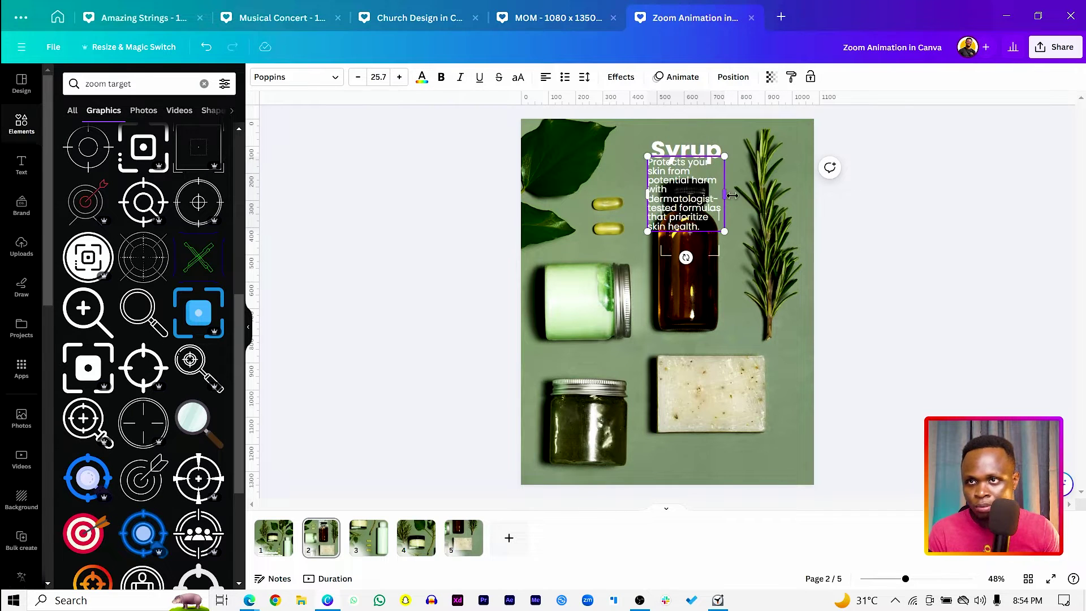
# - Reduce the description to size 17.9 and the "Syrup" heading to size 42.9, with the description wrapped over four lines directly below the heading
pyautogui.moveTo(730, 196); pyautogui.dragTo(827, 195)
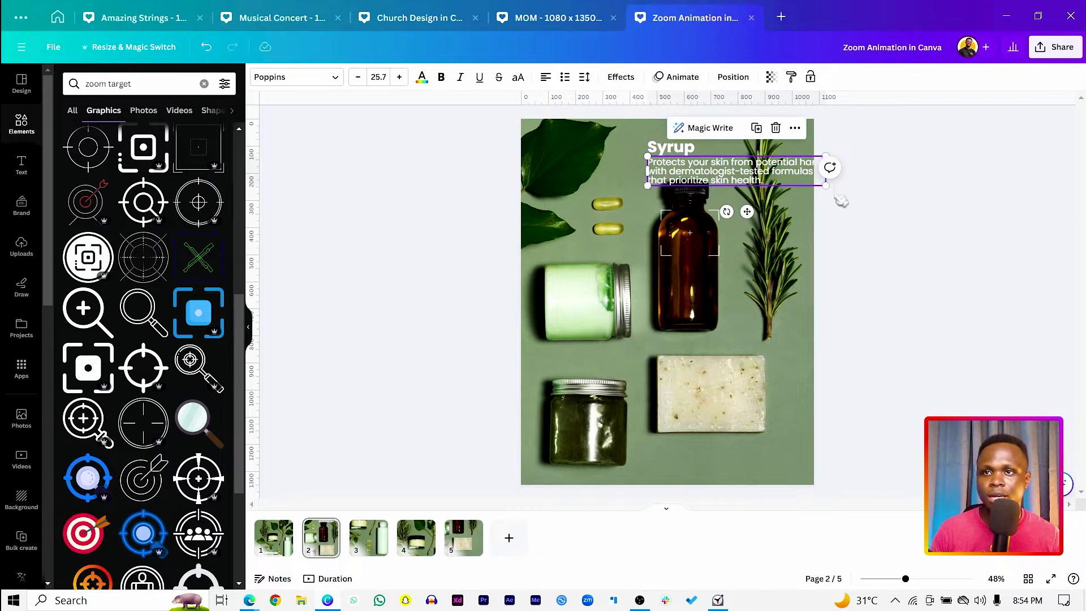
pyautogui.moveTo(809, 174); pyautogui.dragTo(714, 206)
pyautogui.moveTo(638, 181); pyautogui.dragTo(672, 162)
pyautogui.keyDown('shift'); pyautogui.click(671, 146); pyautogui.keyUp('shift')
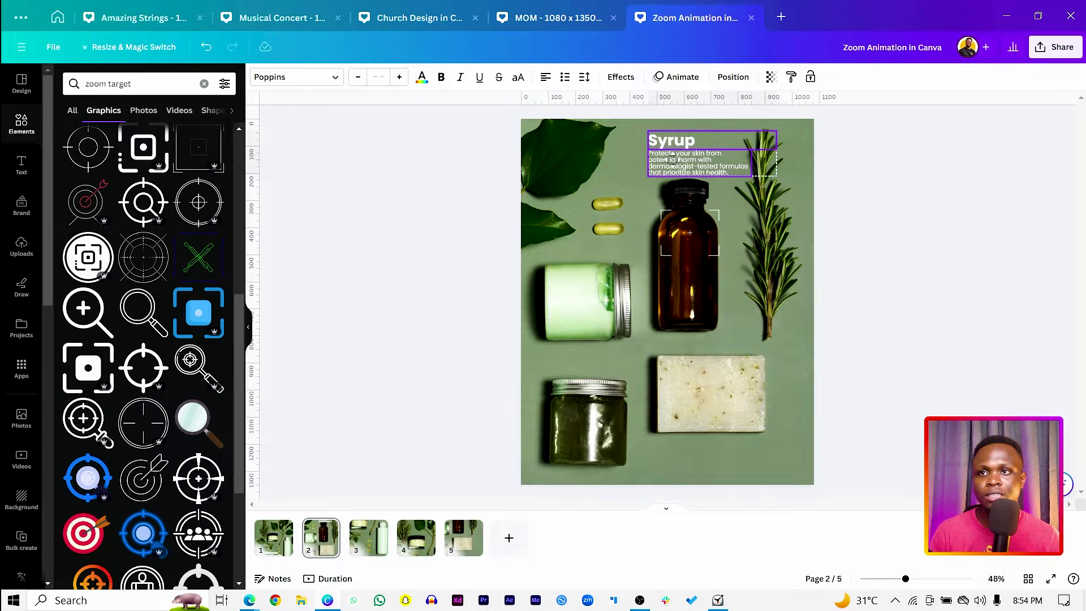
pyautogui.click(960, 245)
# - Slightly increase the description's line spacing and shrink the "Syrup" heading to size 28.5
pyautogui.click(737, 161)
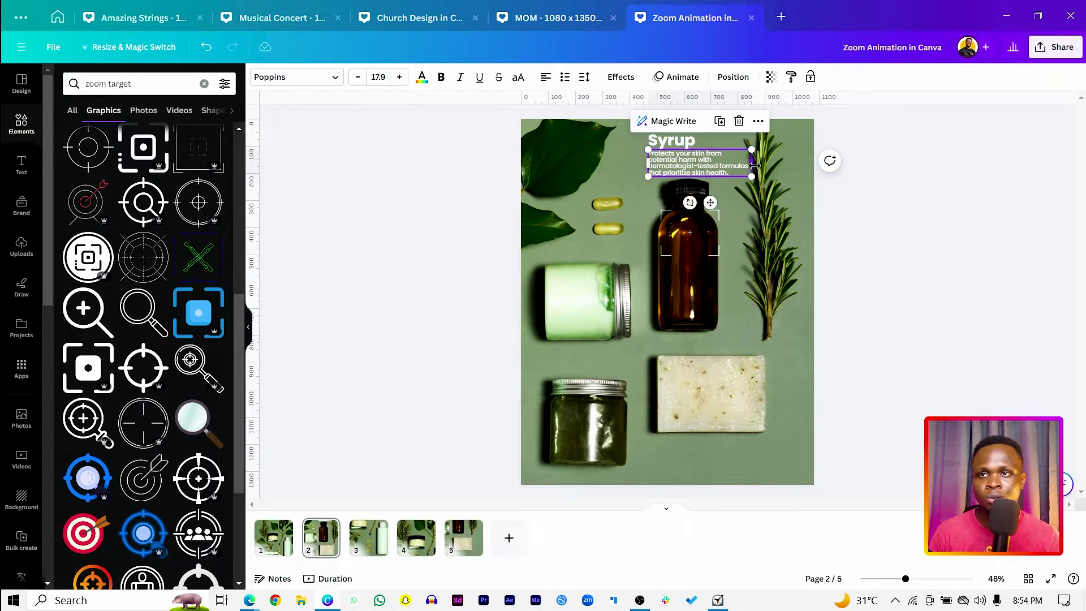
pyautogui.click(585, 78)
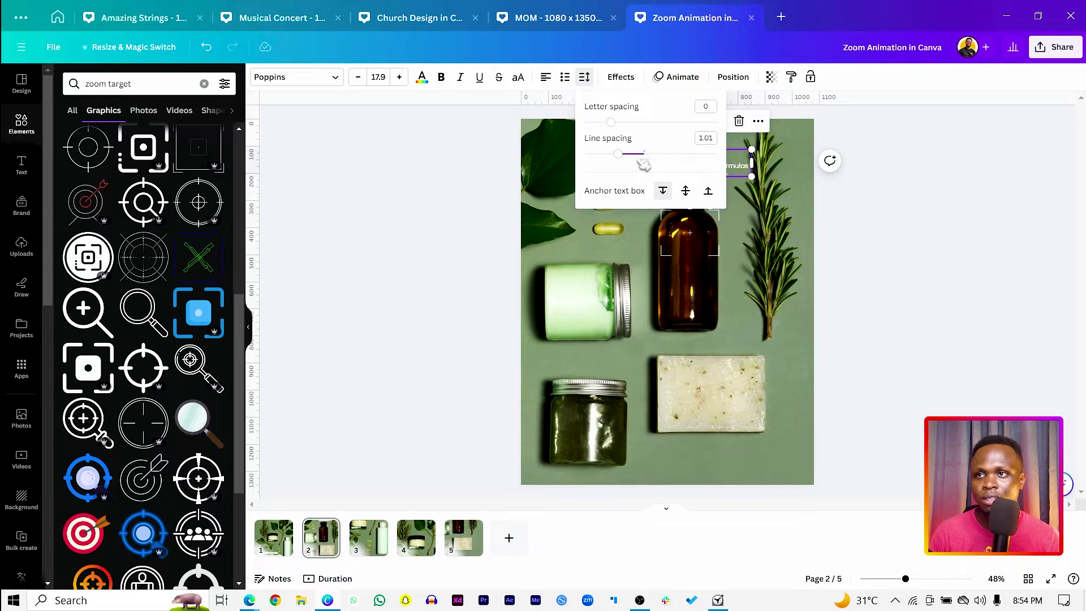
pyautogui.moveTo(620, 158); pyautogui.dragTo(635, 159)
pyautogui.click(395, 170)
pyautogui.click(673, 140)
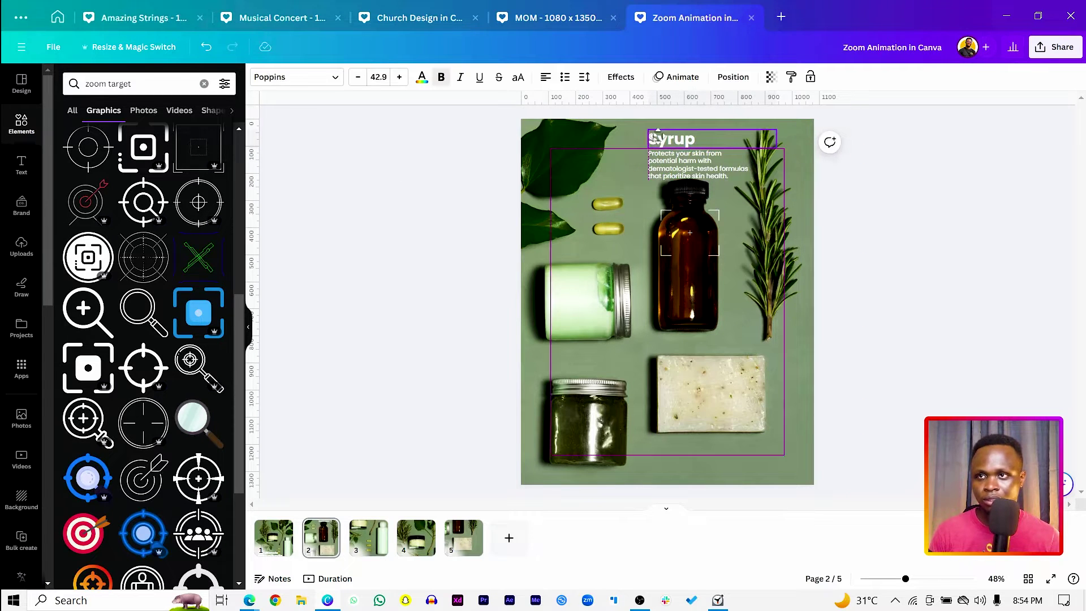
pyautogui.moveTo(778, 149); pyautogui.dragTo(735, 142)
# - Duplicate the heading and description to just below the pale green jar, and place a copy of the focus frame over that jar
pyautogui.keyDown('shift'); pyautogui.click(684, 152); pyautogui.keyUp('shift')
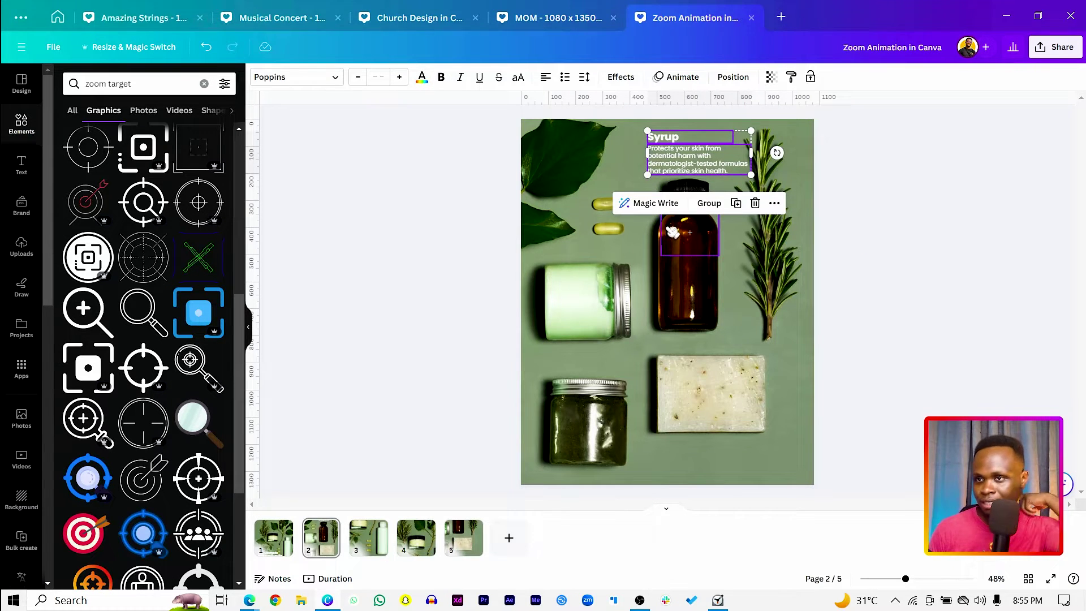
pyautogui.moveTo(675, 158); pyautogui.dragTo(569, 369)
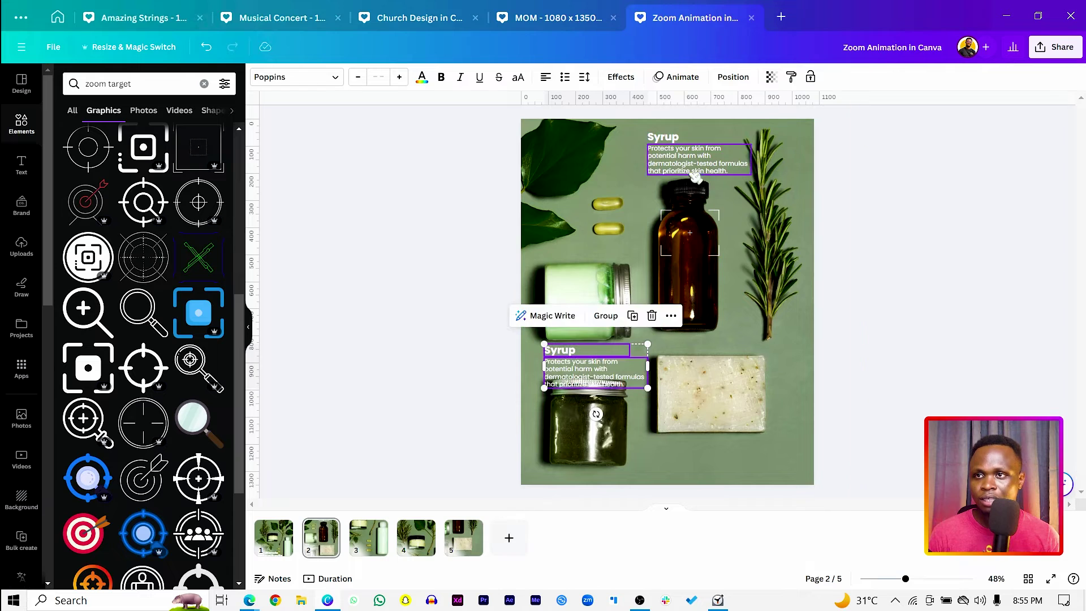
pyautogui.moveTo(676, 236); pyautogui.dragTo(557, 317)
pyautogui.click(402, 331)
# - Widen the copied description's text box to three lines and change the copied heading to "Creme"
pyautogui.click(570, 362)
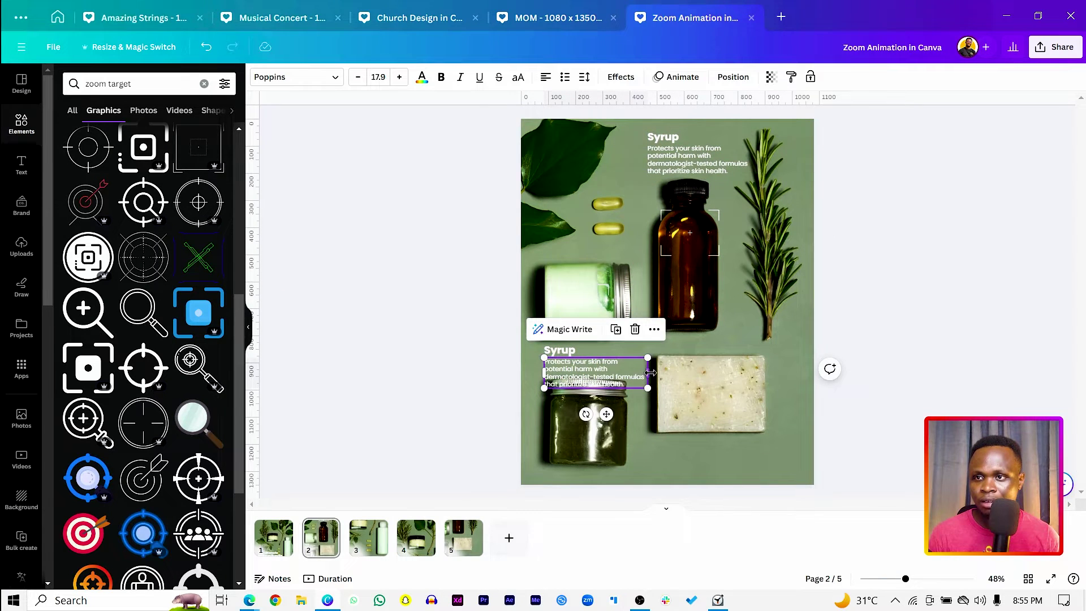
pyautogui.click(570, 363)
pyautogui.click(560, 351)
pyautogui.doubleClick(556, 350)
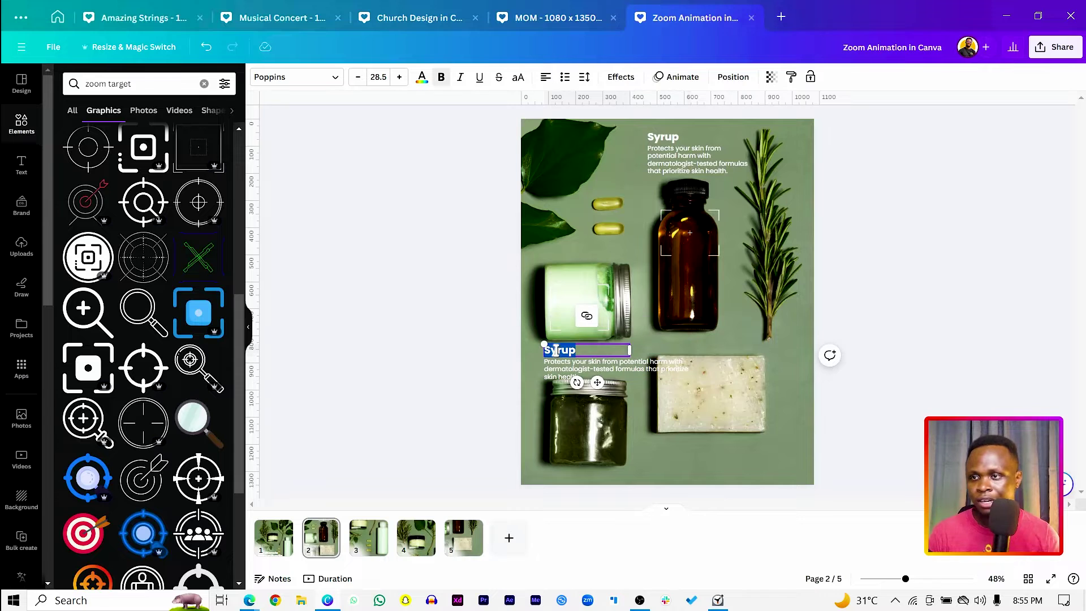
pyautogui.write('Creme')
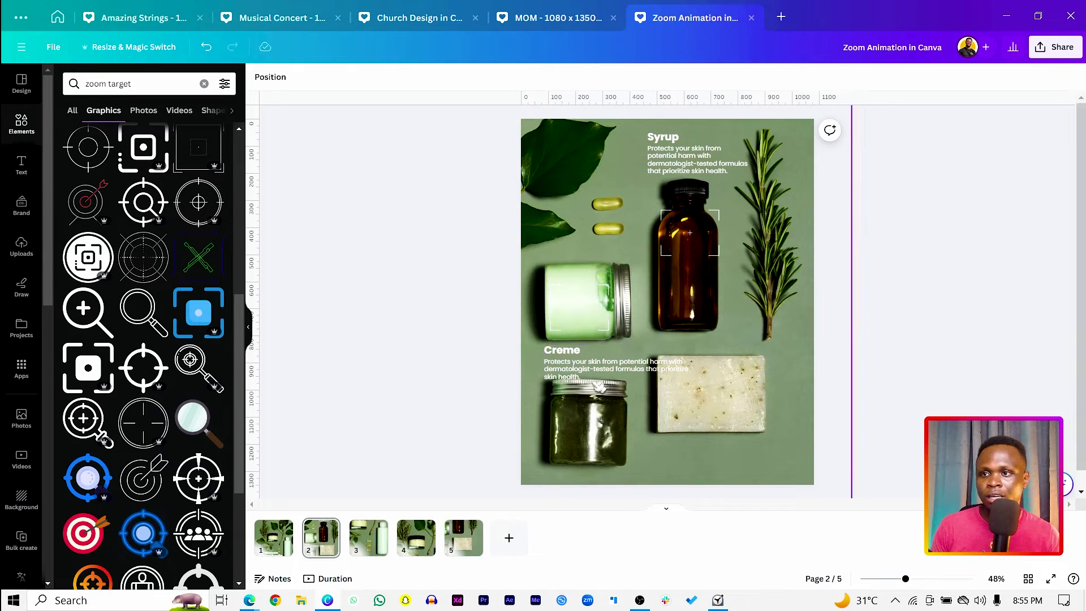
pyautogui.click(538, 369)
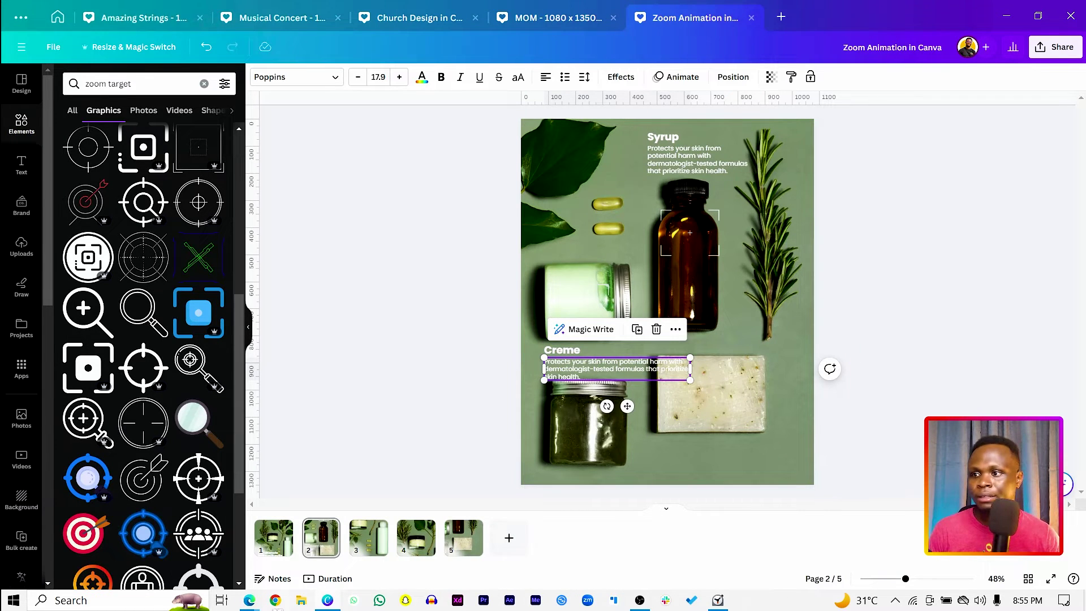
# - Switch to ChatGPT and copy "Smooth and blendable textures" from the Blendable Formulas feature
pyautogui.moveTo(249, 601)
pyautogui.click(327, 560)
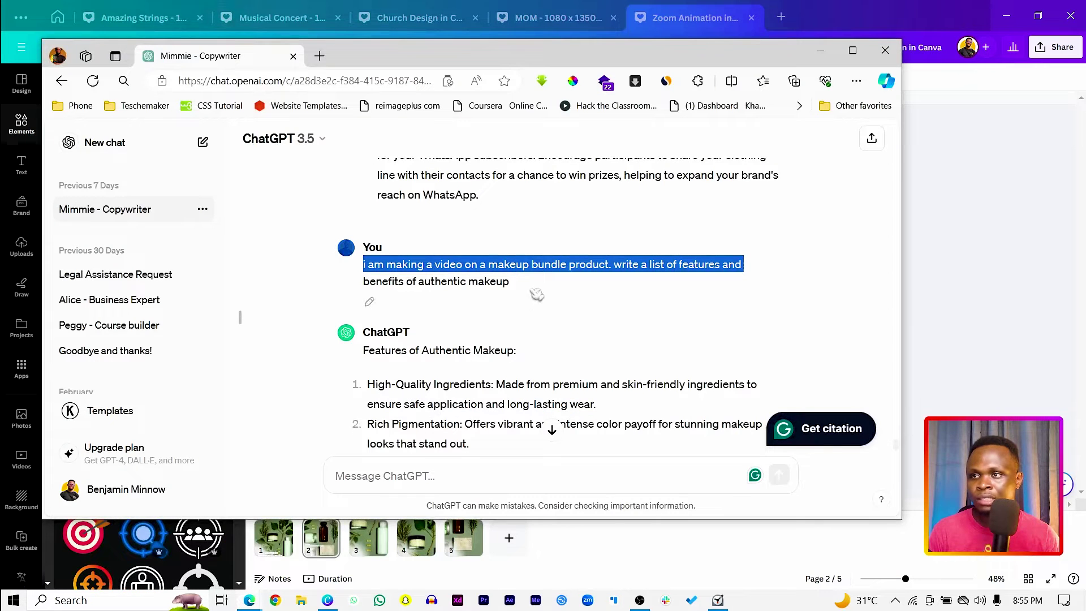
pyautogui.scroll(-5, 497, 377)
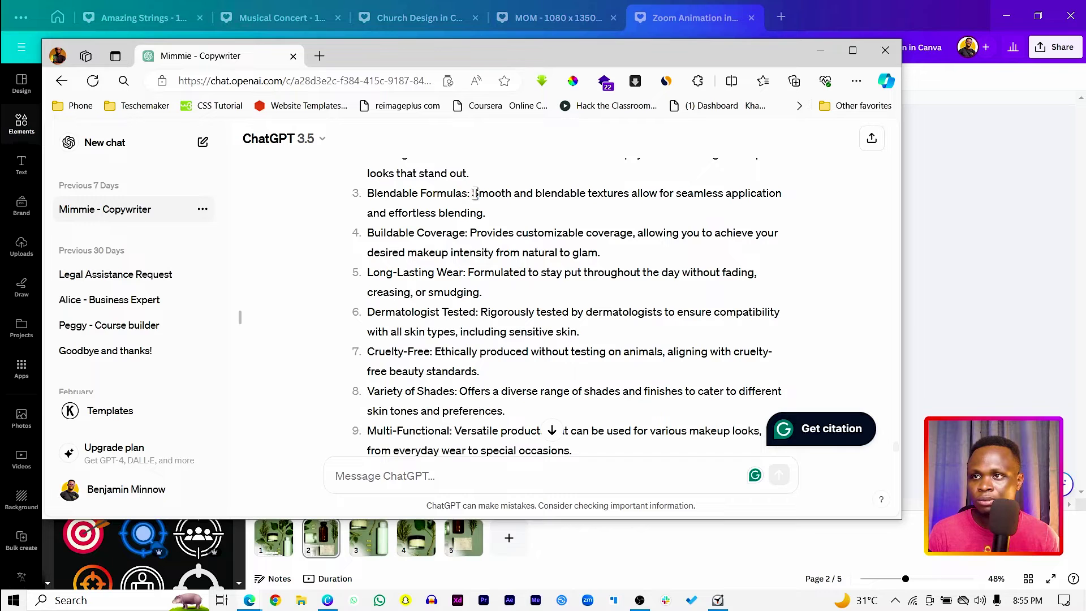
pyautogui.moveTo(472, 193); pyautogui.dragTo(608, 188)
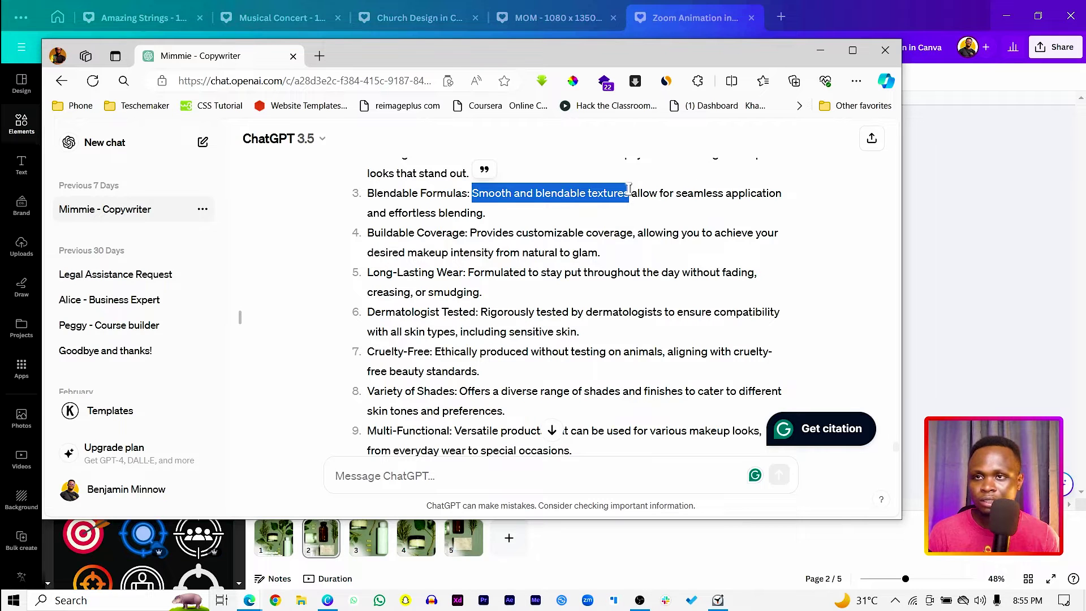
# - Back in Canva, replace the "Creme" description with "Smooth and blendable textures" and narrow its text box to about 430 wide
pyautogui.click(973, 301)
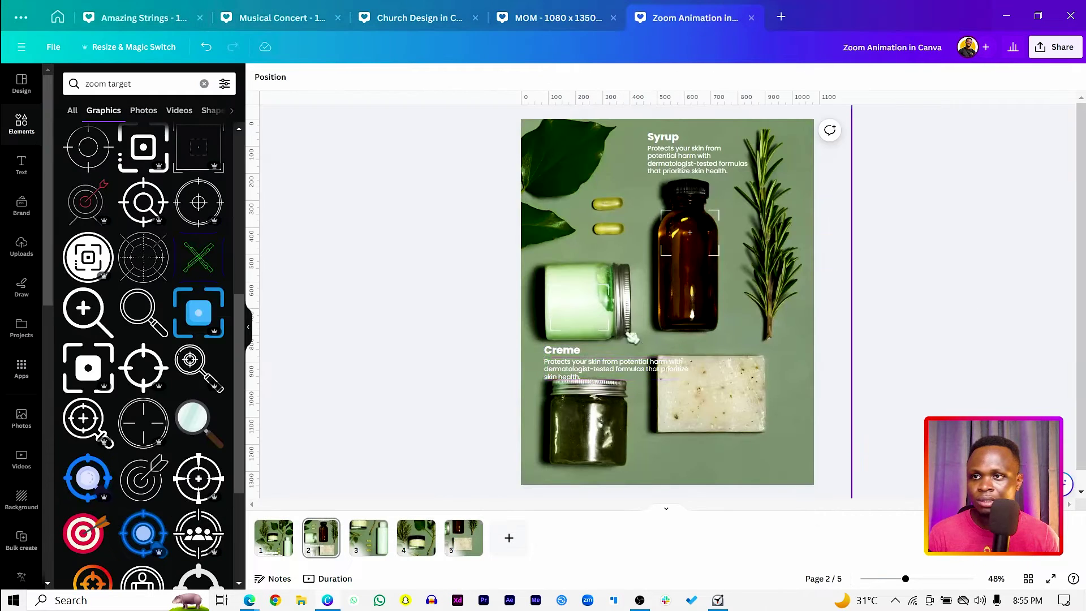
pyautogui.doubleClick(579, 366)
pyautogui.write('Smooth and blendable textures')
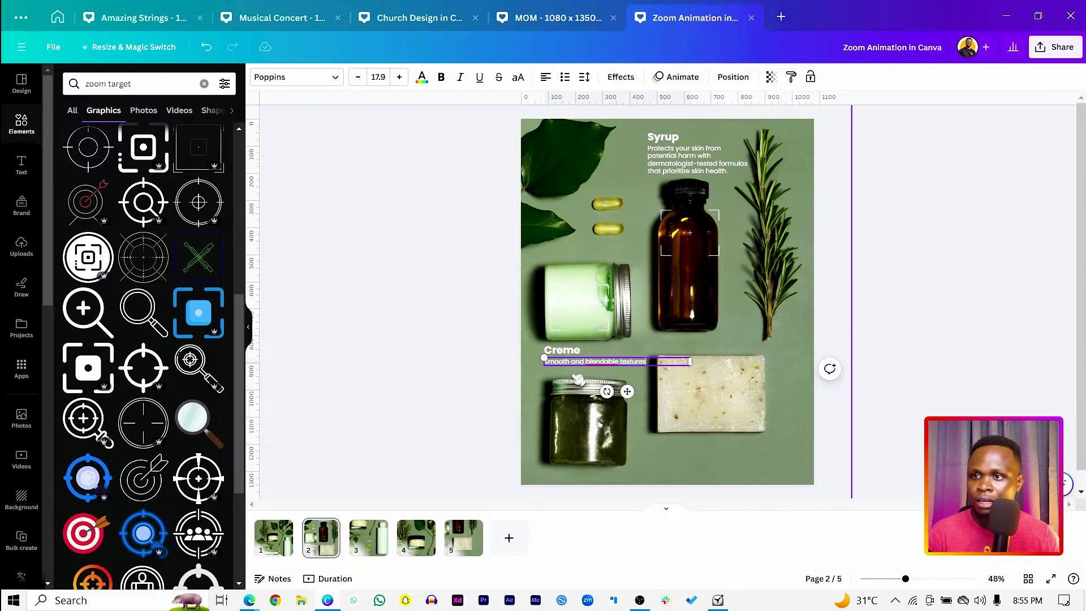
pyautogui.click(424, 359)
pyautogui.click(560, 364)
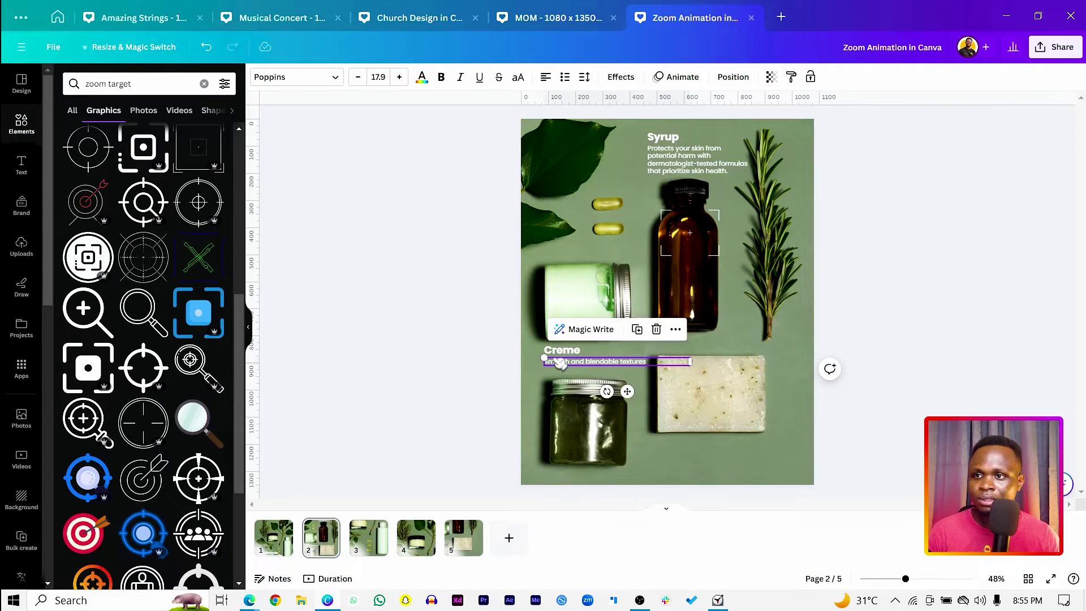
pyautogui.moveTo(690, 361); pyautogui.dragTo(651, 361)
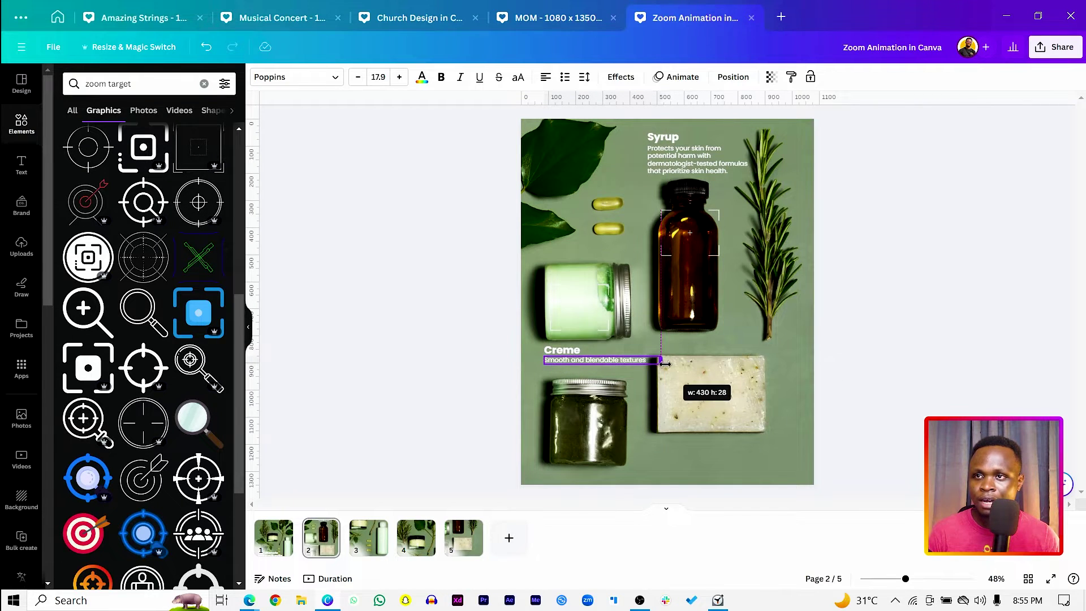
# - Copy the pale green jar's focus frame, "Creme" heading and description from page 2 onto page 3
pyautogui.click(371, 543)
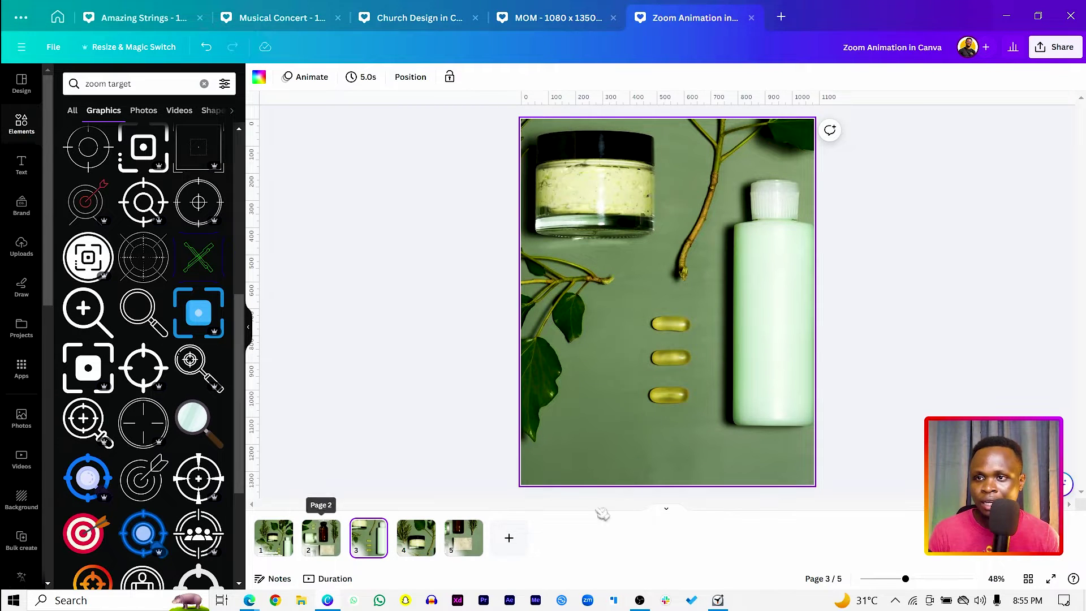
pyautogui.click(320, 537)
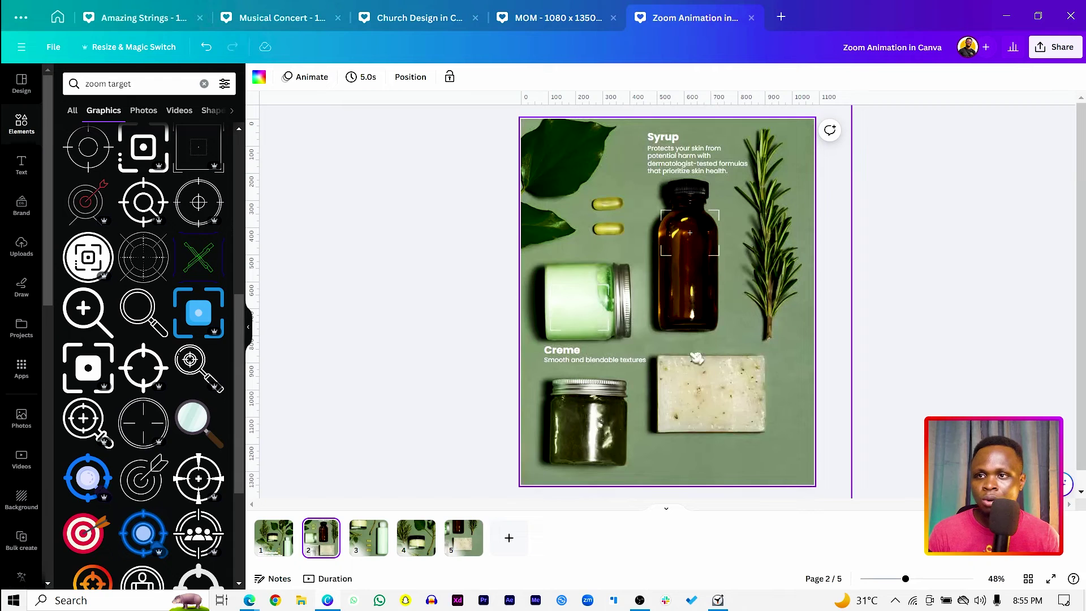
pyautogui.click(605, 317)
pyautogui.keyDown('shift'); pyautogui.click(572, 351); pyautogui.keyUp('shift')
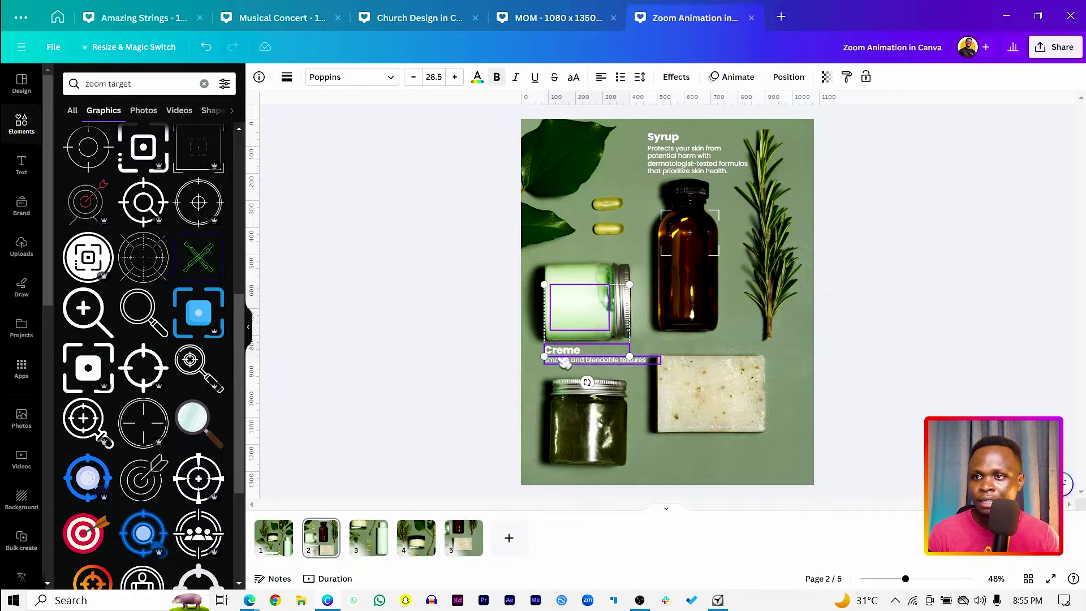
pyautogui.keyDown('shift'); pyautogui.click(560, 362); pyautogui.keyUp('shift')
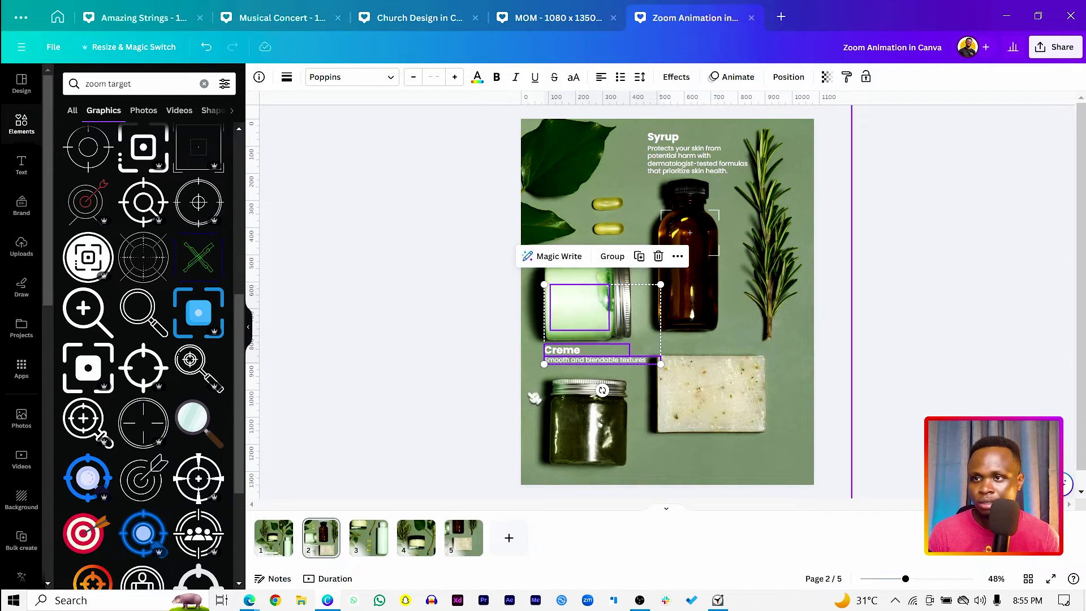
pyautogui.click(364, 552)
pyautogui.hotkey('ctrl', 'v')
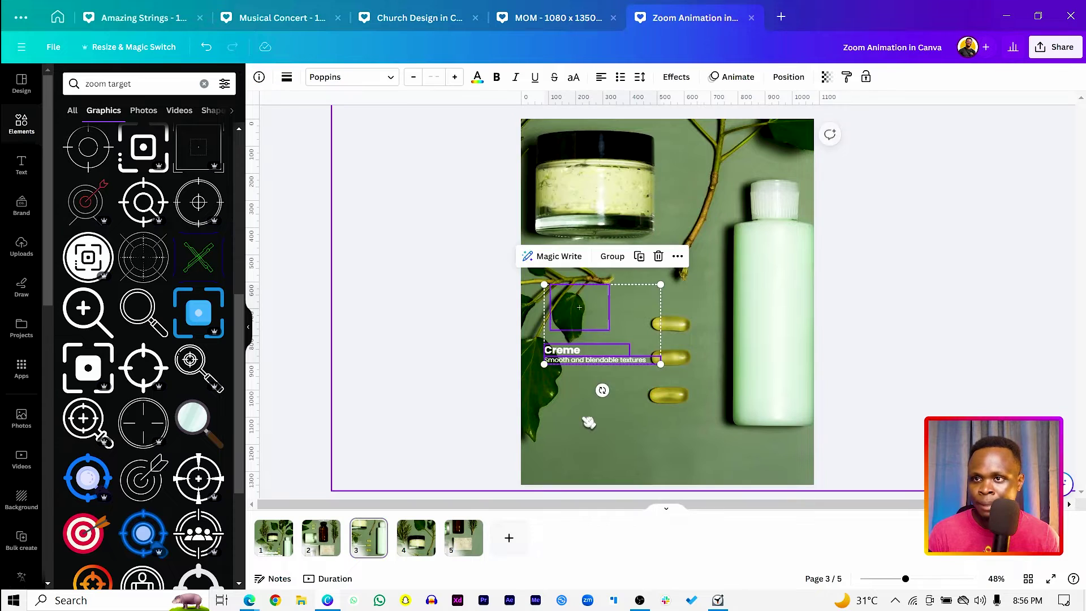
# - Place the focus frame over the middle capsule and the heading with its description just below the three capsules
pyautogui.click(379, 358)
pyautogui.moveTo(574, 312); pyautogui.dragTo(665, 365)
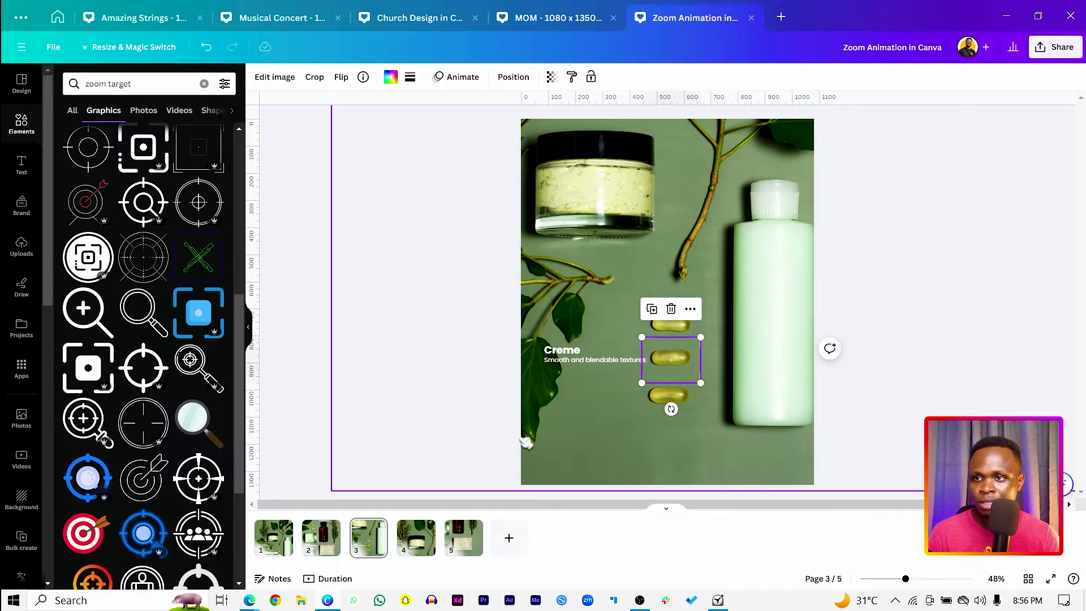
pyautogui.click(565, 354)
pyautogui.moveTo(566, 354); pyautogui.dragTo(652, 416)
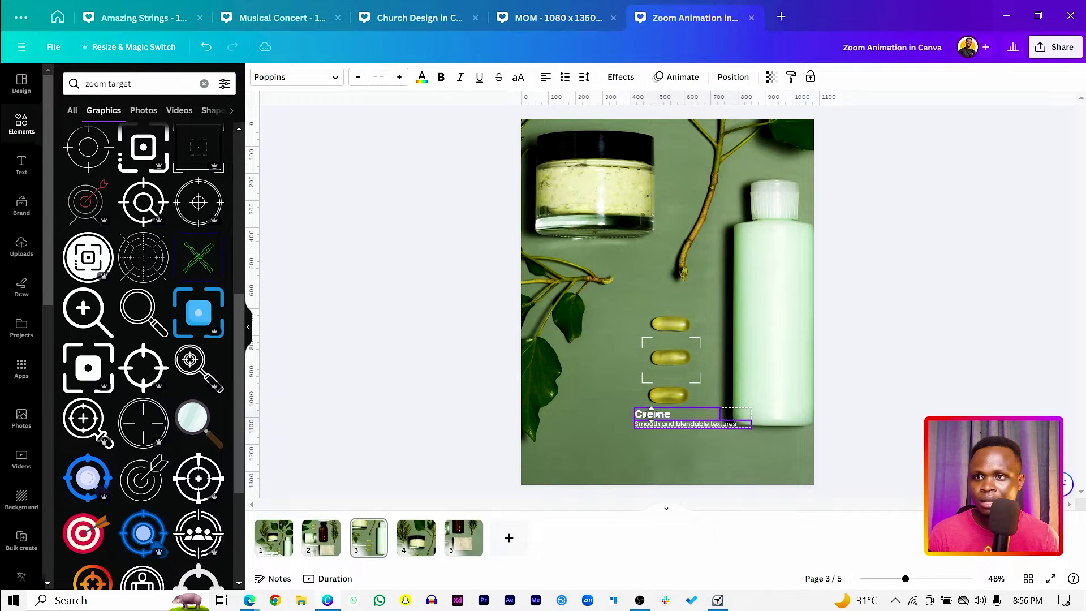
# - Change the copied heading on page 3 to "Capsule" and adjust the width of the description's text box
pyautogui.click(448, 393)
pyautogui.click(670, 426)
pyautogui.moveTo(756, 425); pyautogui.dragTo(697, 425)
pyautogui.doubleClick(658, 413)
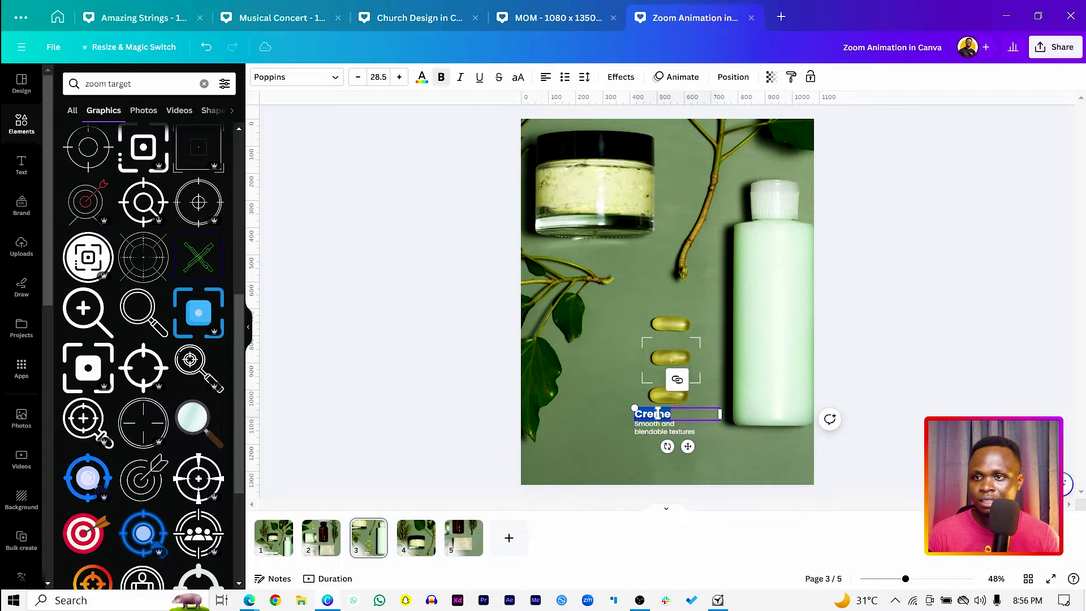
pyautogui.write('Capsule')
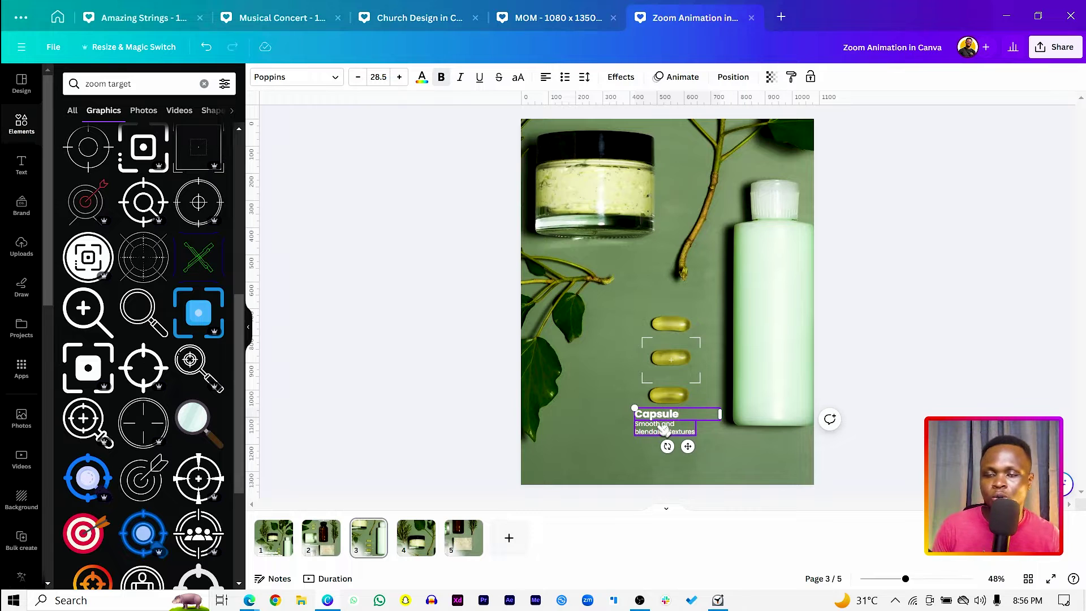
pyautogui.click(664, 429)
pyautogui.moveTo(699, 431); pyautogui.dragTo(728, 431)
# - Switch to ChatGPT and copy the Long-Lasting Wear text, "Formulated to stay put throughout the day without fading, creasing, or smudging."
pyautogui.moveTo(249, 602)
pyautogui.click(327, 545)
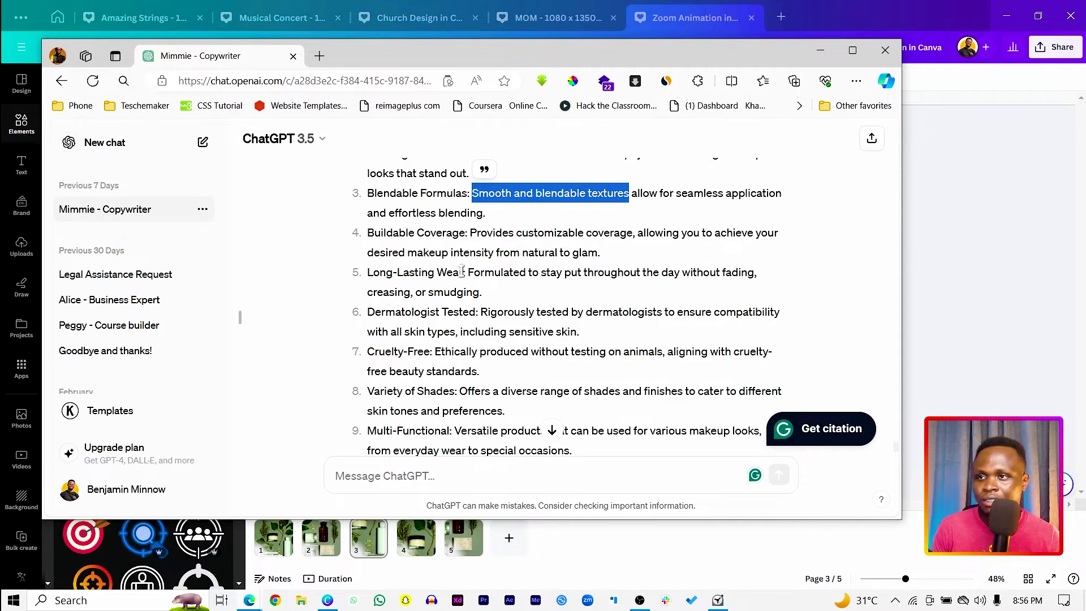
pyautogui.moveTo(466, 274)
pyautogui.mouseDown()
pyautogui.moveTo(708, 273)
pyautogui.moveTo(548, 291)
pyautogui.mouseUp()
pyautogui.hotkey('ctrl', 'c')
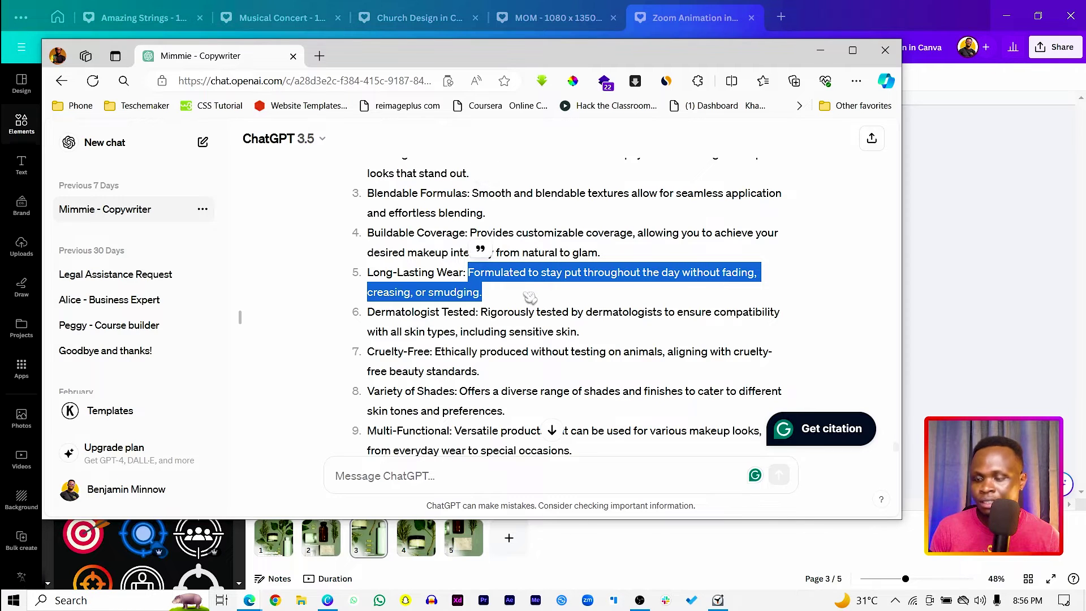
# - Back in Canva, paste the copied text as the "Capsule" description and wrap it over three lines slightly lower below the heading
pyautogui.click(956, 210)
pyautogui.doubleClick(645, 434)
pyautogui.hotkey('ctrl', 'v')
pyautogui.moveTo(729, 436); pyautogui.dragTo(756, 437)
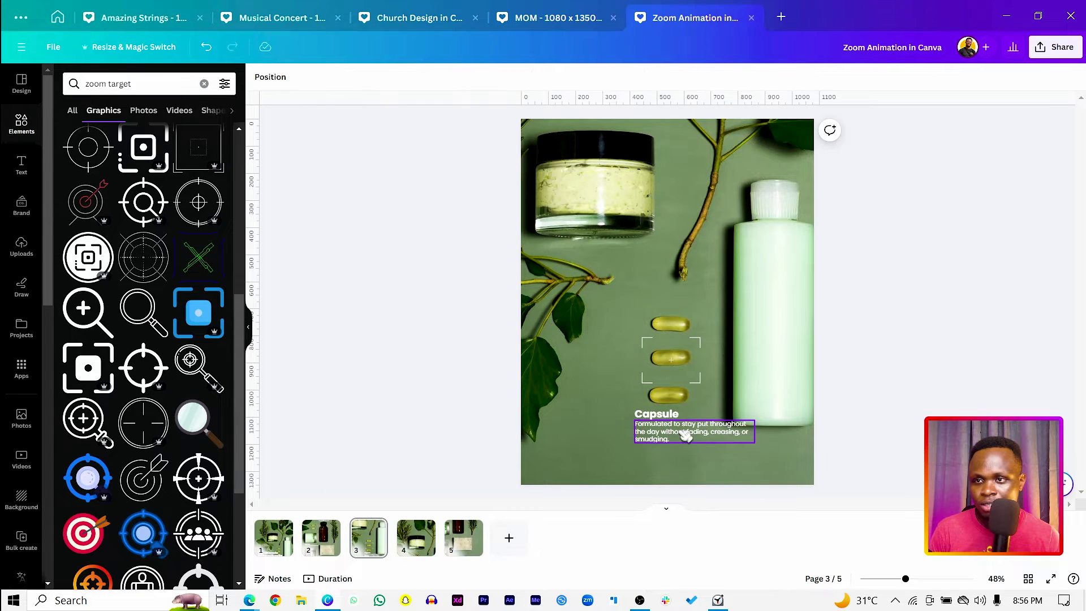
pyautogui.moveTo(754, 437); pyautogui.dragTo(737, 441)
pyautogui.click(830, 444)
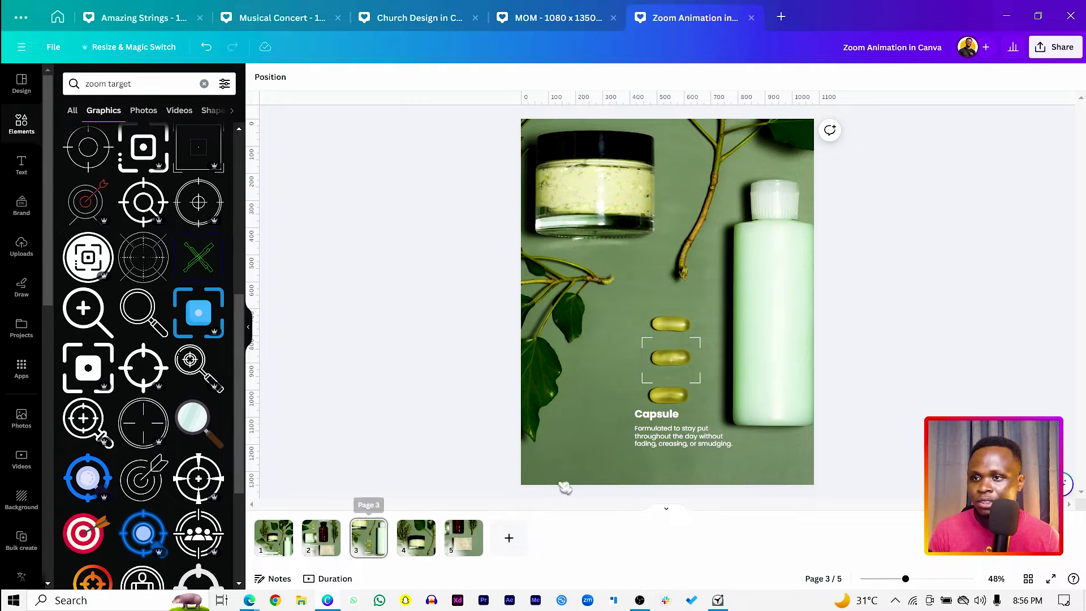
# - Copy the capsule's focus frame, heading and description from page 3 onto page 4
pyautogui.click(671, 365)
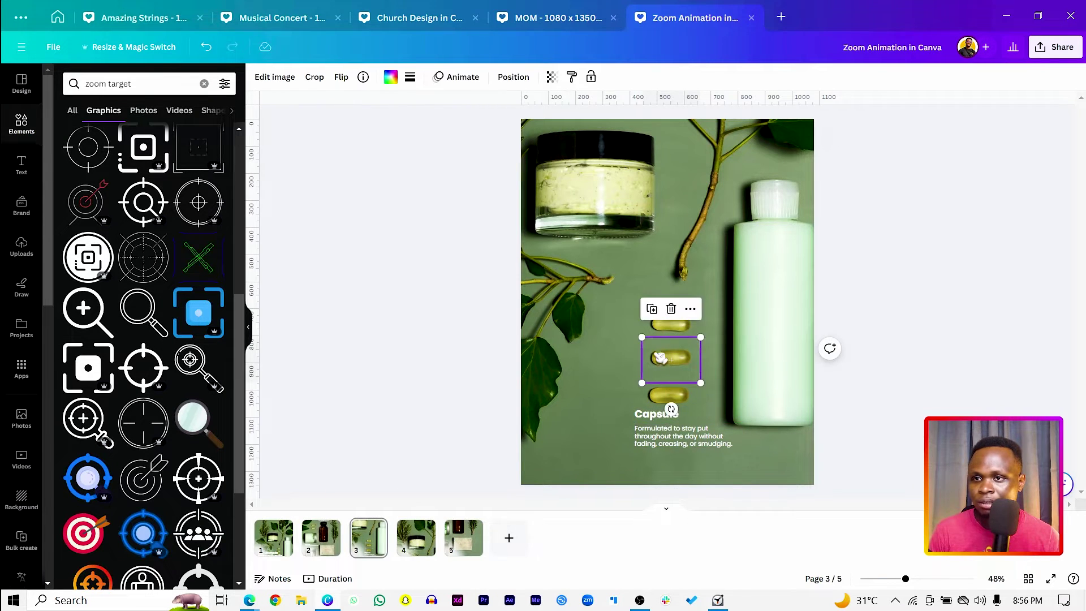
pyautogui.keyDown('shift'); pyautogui.click(654, 416); pyautogui.keyUp('shift')
pyautogui.keyDown('shift'); pyautogui.click(656, 438); pyautogui.keyUp('shift')
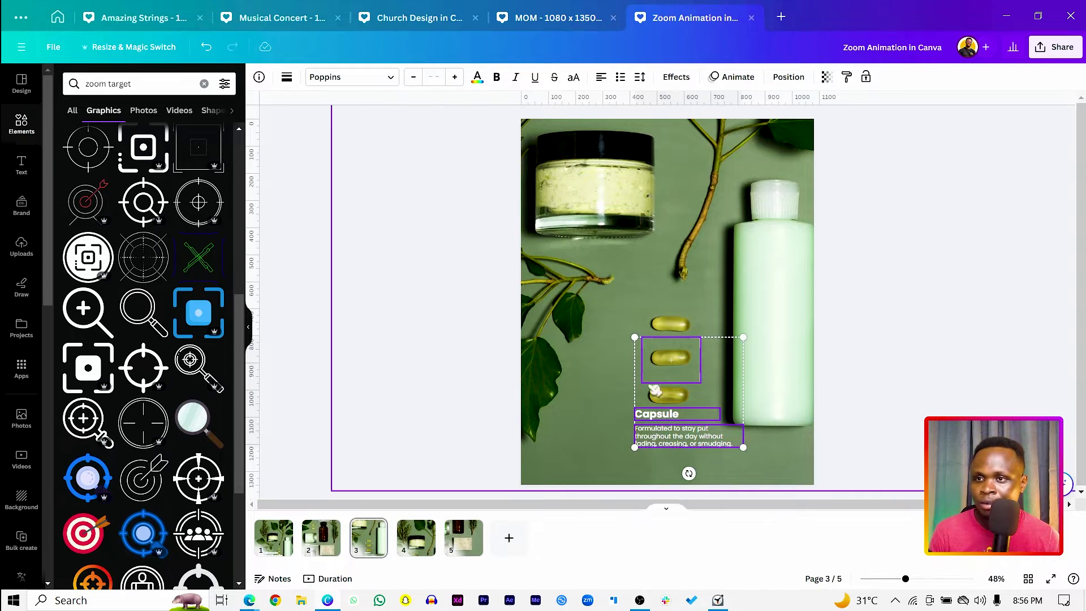
pyautogui.click(417, 536)
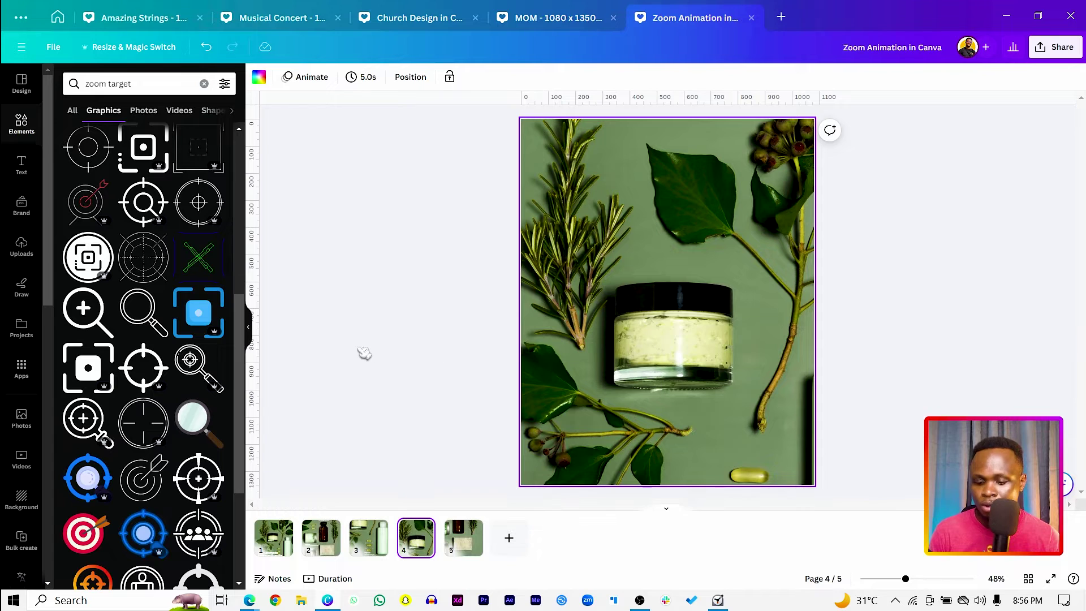
pyautogui.hotkey('ctrl', 'v')
# - Shift the copied heading and description on page 4 rightwards, below the right side of the cream jar
pyautogui.click(376, 366)
pyautogui.click(707, 432)
pyautogui.moveTo(708, 433); pyautogui.dragTo(726, 433)
pyautogui.moveTo(649, 414); pyautogui.dragTo(700, 414)
# - Change the page 4 heading to "Formulated Scrub" on one line closer to the jar, with the description aligned directly beneath it
pyautogui.doubleClick(706, 414)
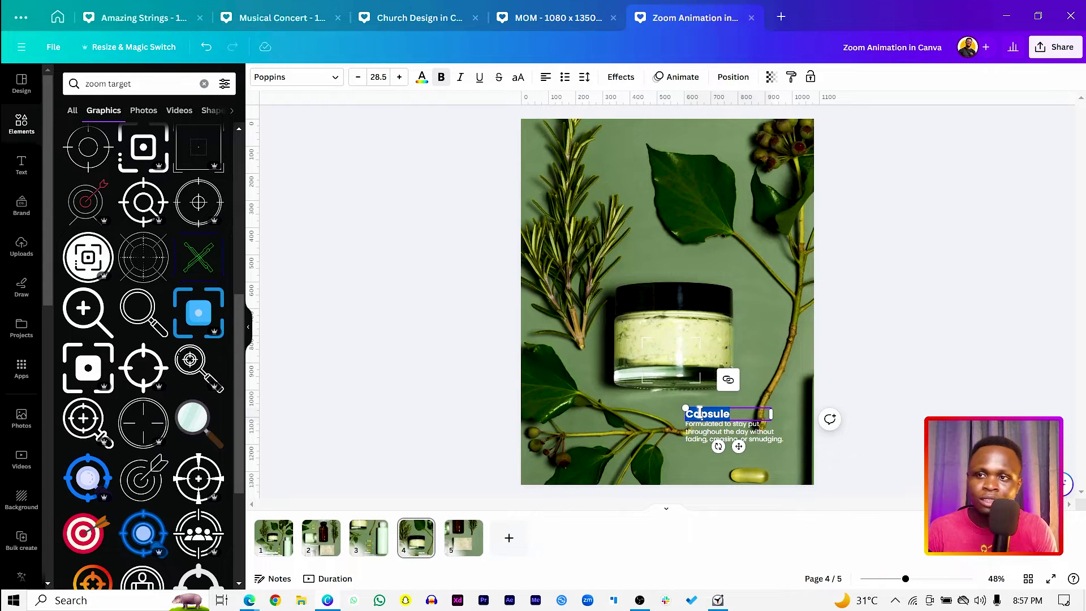
pyautogui.write('Fa')
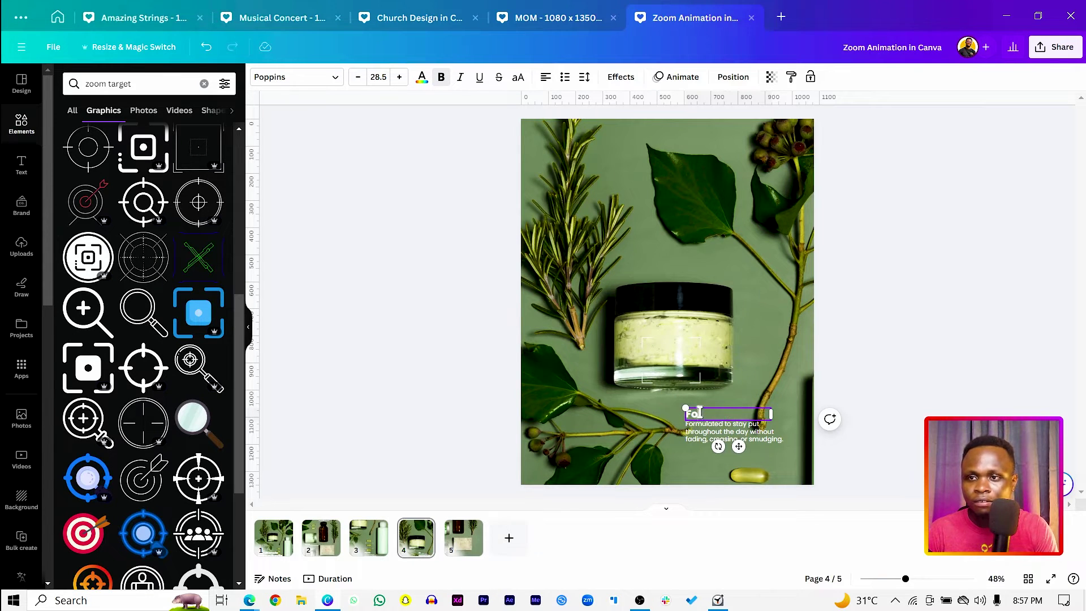
pyautogui.write('rmulated Scrub')
pyautogui.moveTo(700, 411); pyautogui.dragTo(678, 403)
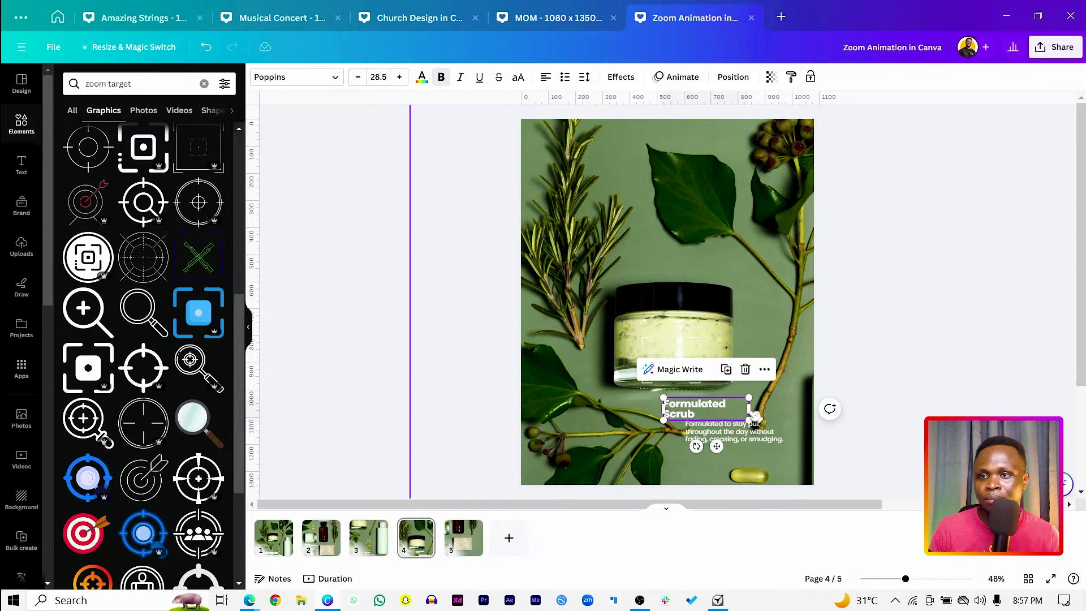
pyautogui.moveTo(747, 409)
pyautogui.mouseDown()
pyautogui.moveTo(781, 409)
pyautogui.moveTo(765, 404)
pyautogui.mouseUp()
pyautogui.moveTo(725, 435); pyautogui.dragTo(725, 427)
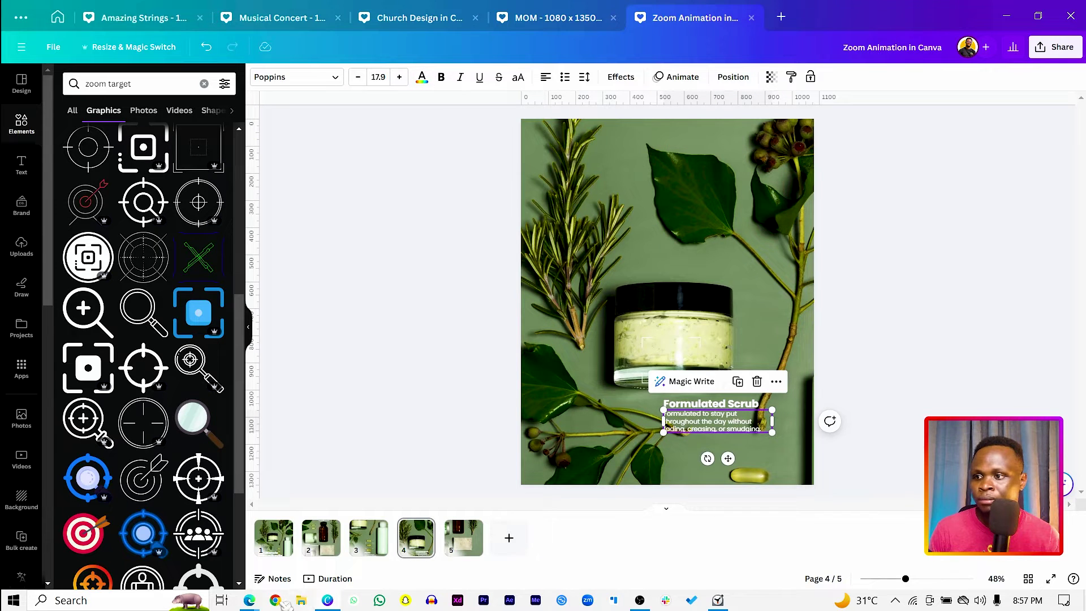
# - Switch to ChatGPT and copy "Supports ethical and sustainable beauty" from the Ethical Consumption benefit
pyautogui.moveTo(251, 603)
pyautogui.click(328, 537)
pyautogui.scroll(-1, 556, 390)
pyautogui.scroll(-5, 556, 389)
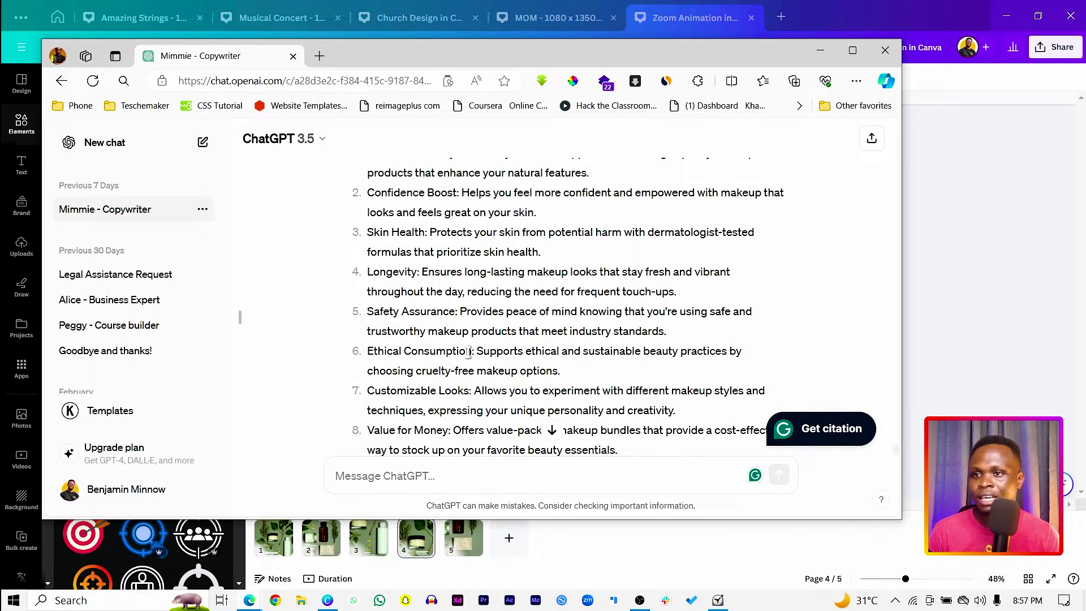
pyautogui.moveTo(481, 352); pyautogui.dragTo(673, 356)
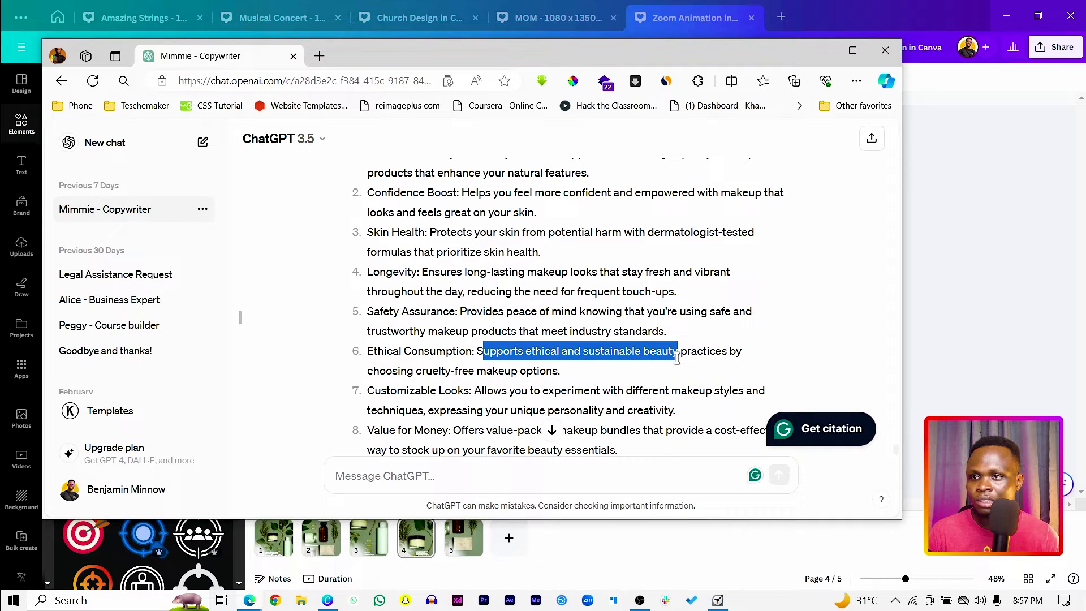
pyautogui.moveTo(476, 351); pyautogui.dragTo(680, 365)
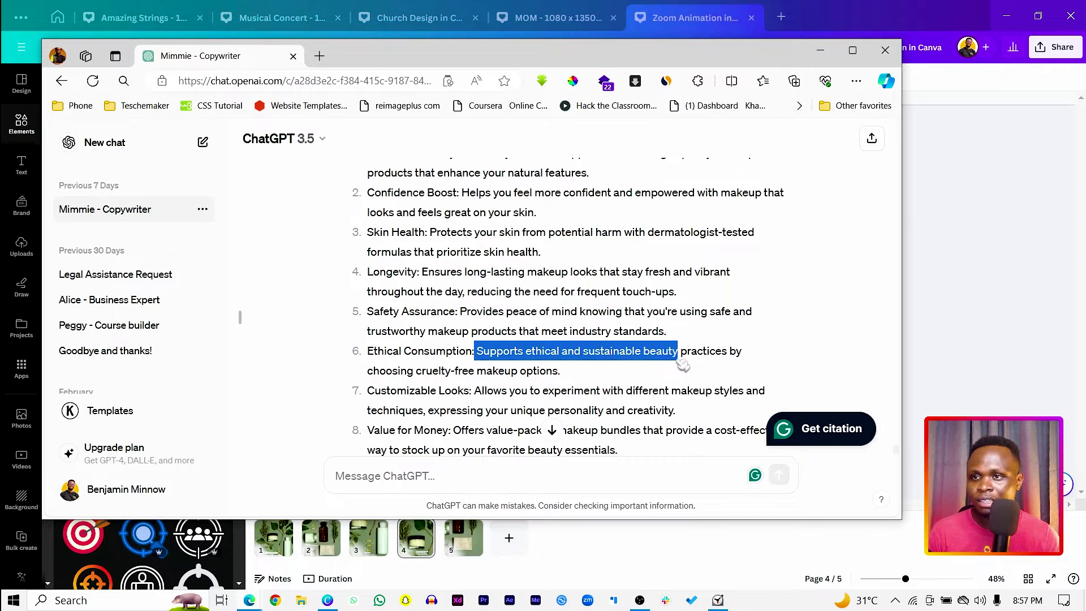
# - Back in Canva, replace the "Formulated Scrub" description with "Supports ethical and sustainable beauty", wrapped over two lines
pyautogui.hotkey('alt', 'Tab')
pyautogui.doubleClick(678, 413)
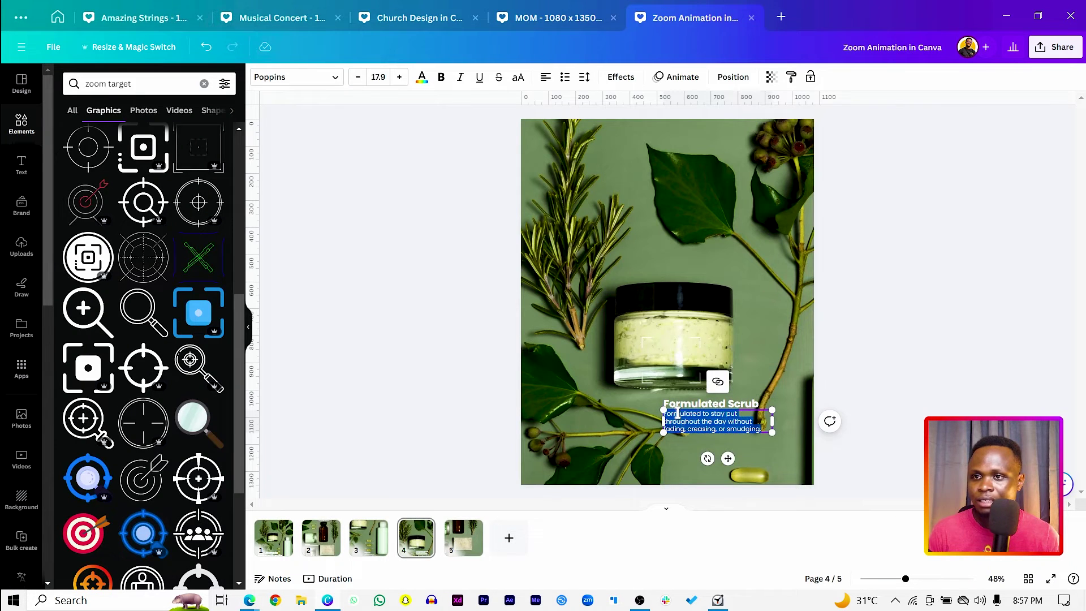
pyautogui.write('Supports ethical and sustainable beauty')
pyautogui.moveTo(772, 417); pyautogui.dragTo(776, 415)
pyautogui.press('Escape')
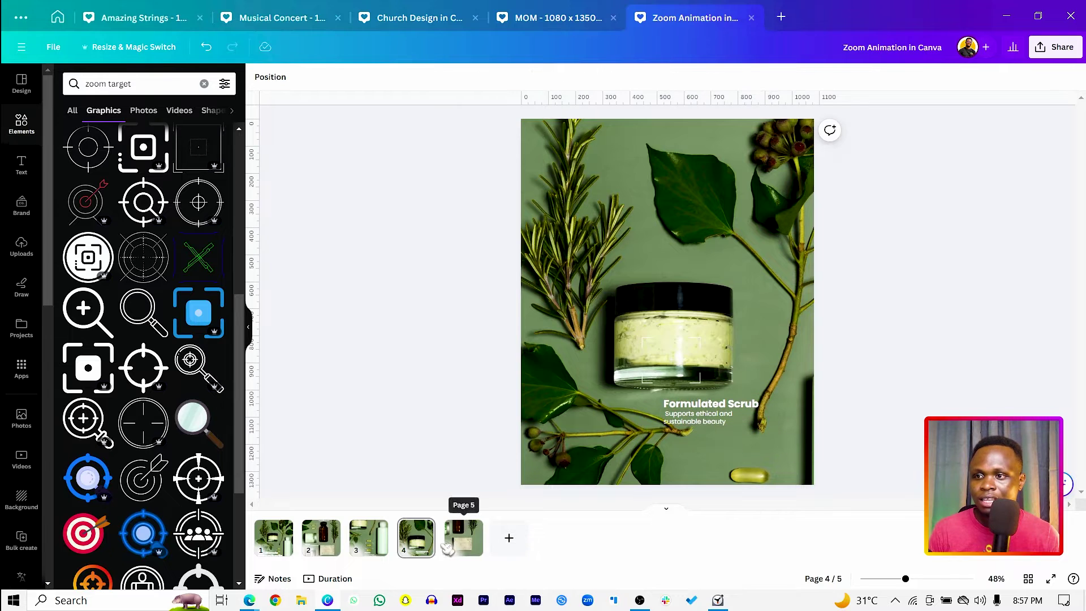
# - Reposition the photo on page 5 so the pale green lotion bottle stands in the middle of the page
pyautogui.click(476, 544)
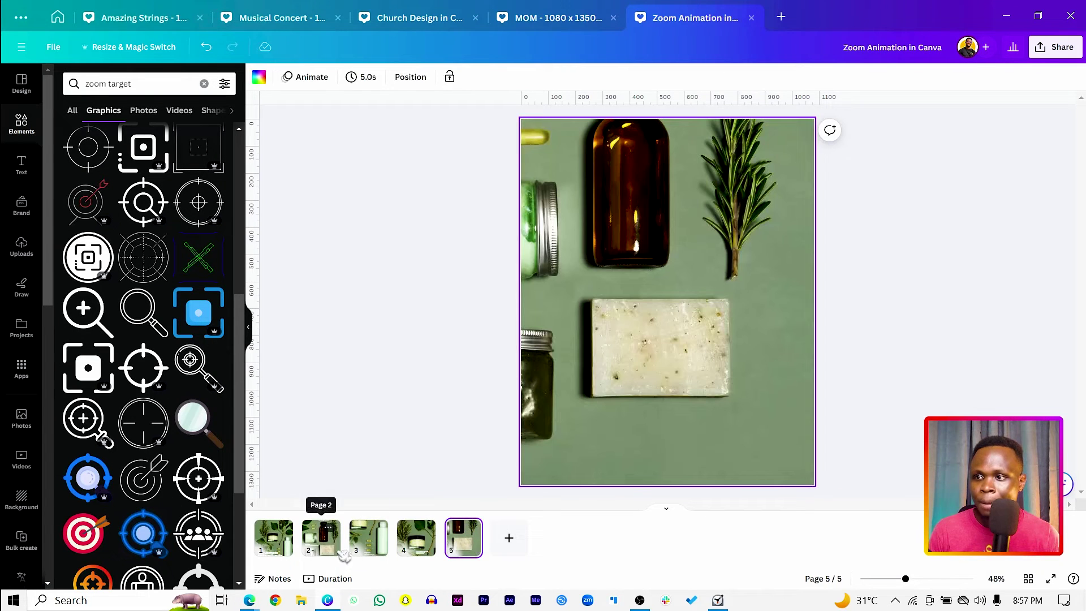
pyautogui.click(331, 549)
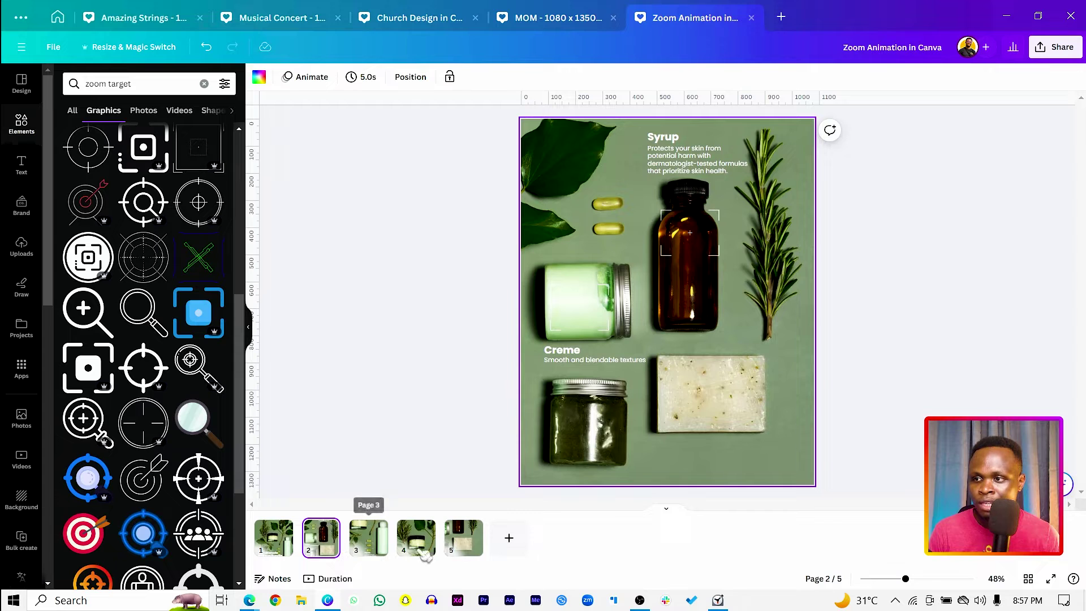
pyautogui.click(464, 540)
pyautogui.click(589, 415)
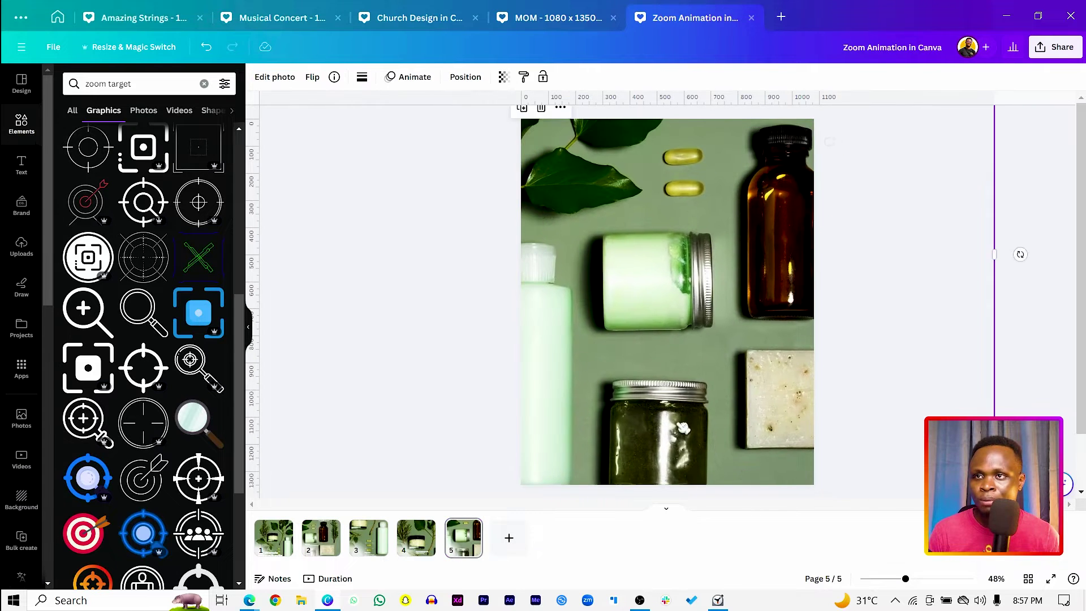
pyautogui.moveTo(663, 244); pyautogui.dragTo(691, 286)
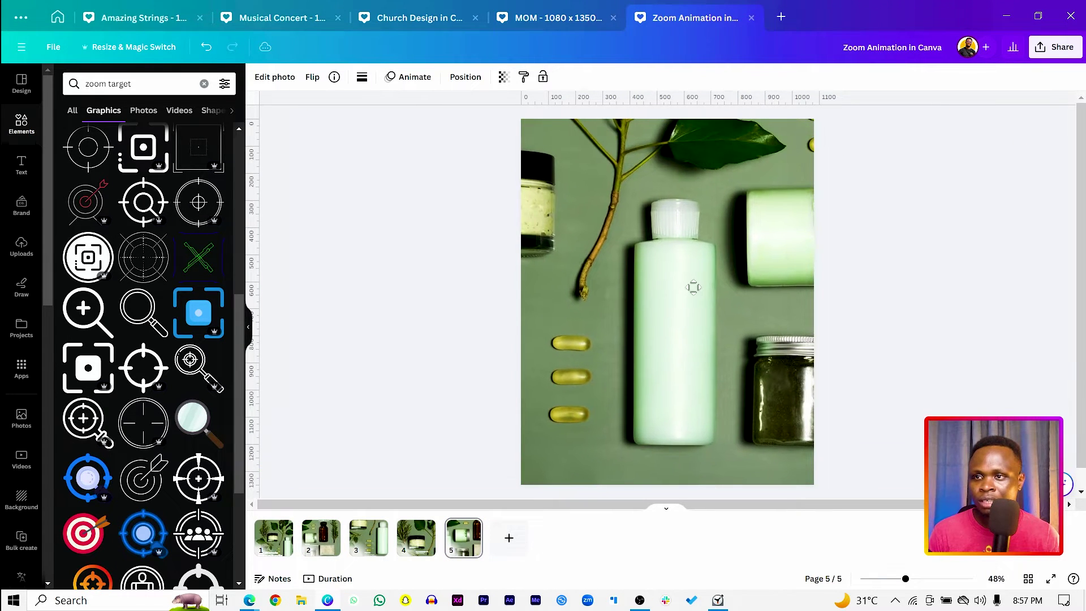
pyautogui.moveTo(682, 334)
pyautogui.mouseDown()
pyautogui.moveTo(667, 325)
pyautogui.moveTo(676, 320)
pyautogui.mouseUp()
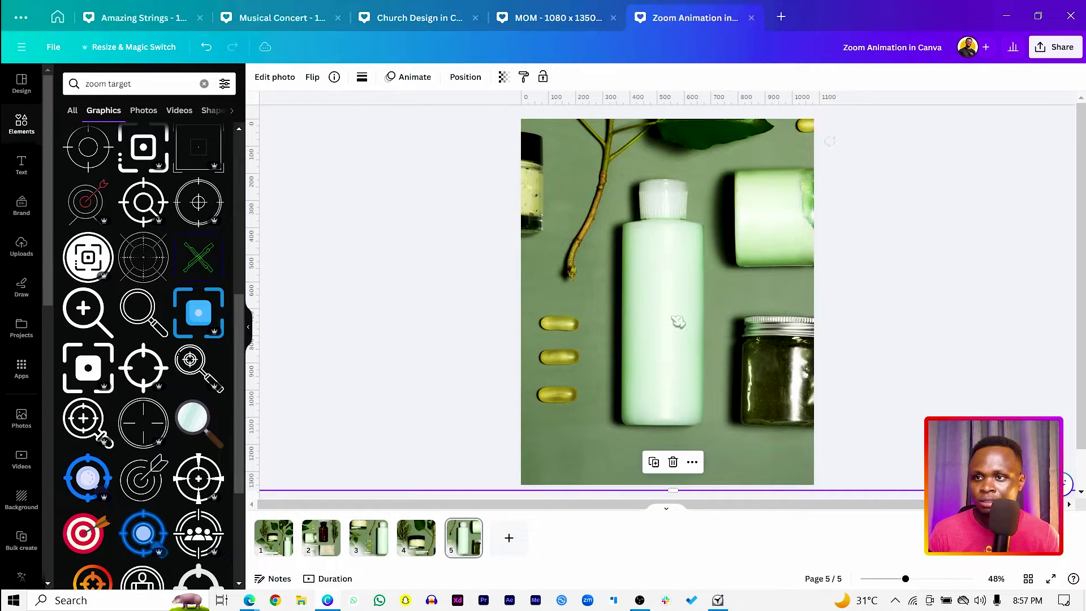
# - Copy the focus frame, heading and description from page 4 and paste them onto page 5
pyautogui.click(417, 540)
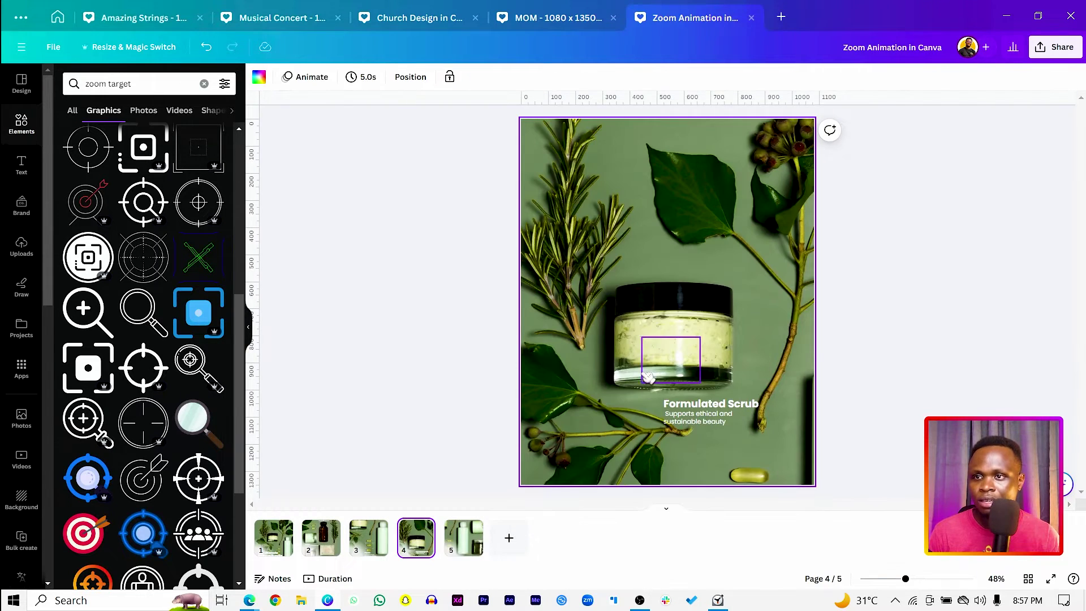
pyautogui.click(704, 420)
pyautogui.keyDown('shift'); pyautogui.click(710, 404); pyautogui.keyUp('shift')
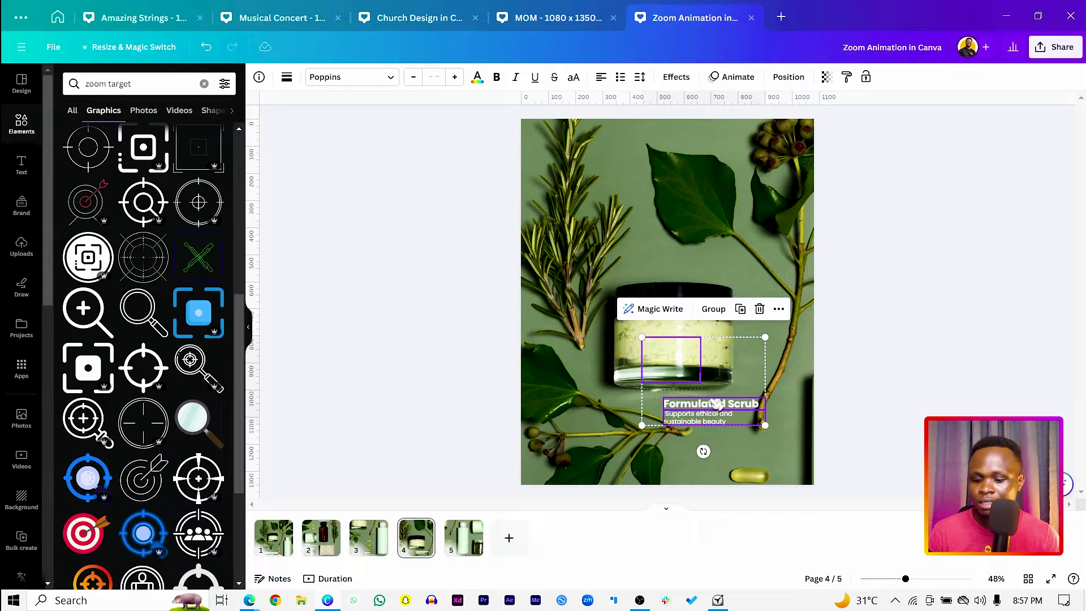
pyautogui.click(466, 543)
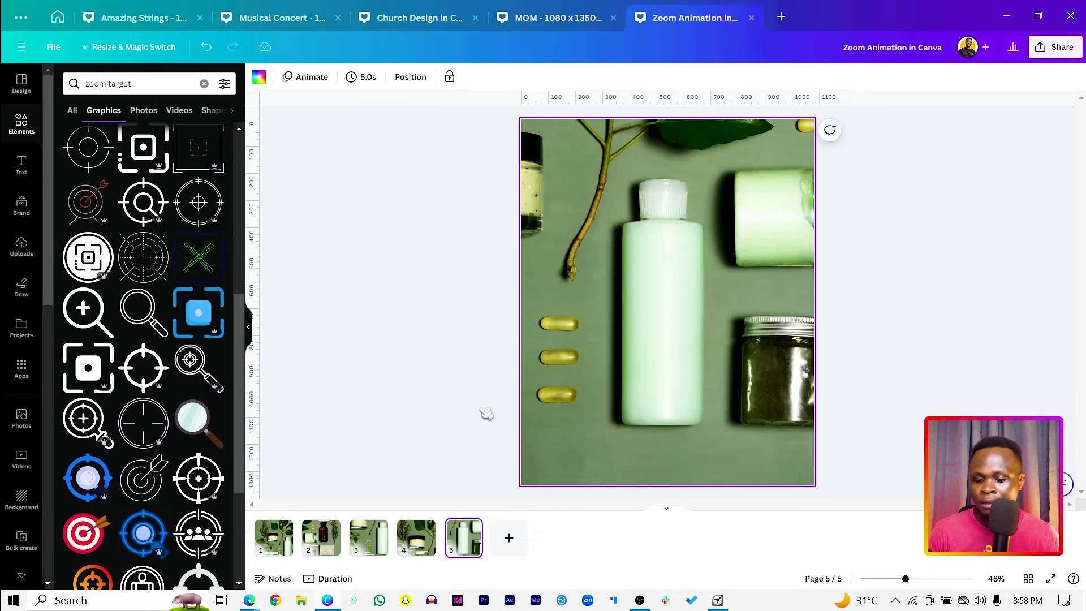
pyautogui.hotkey('ctrl', 'v')
pyautogui.click(480, 412)
# - Place the focus frame on the bottle's lower part and the texts beneath the bottle, changing the heading to "Lotion"
pyautogui.moveTo(666, 370); pyautogui.dragTo(660, 391)
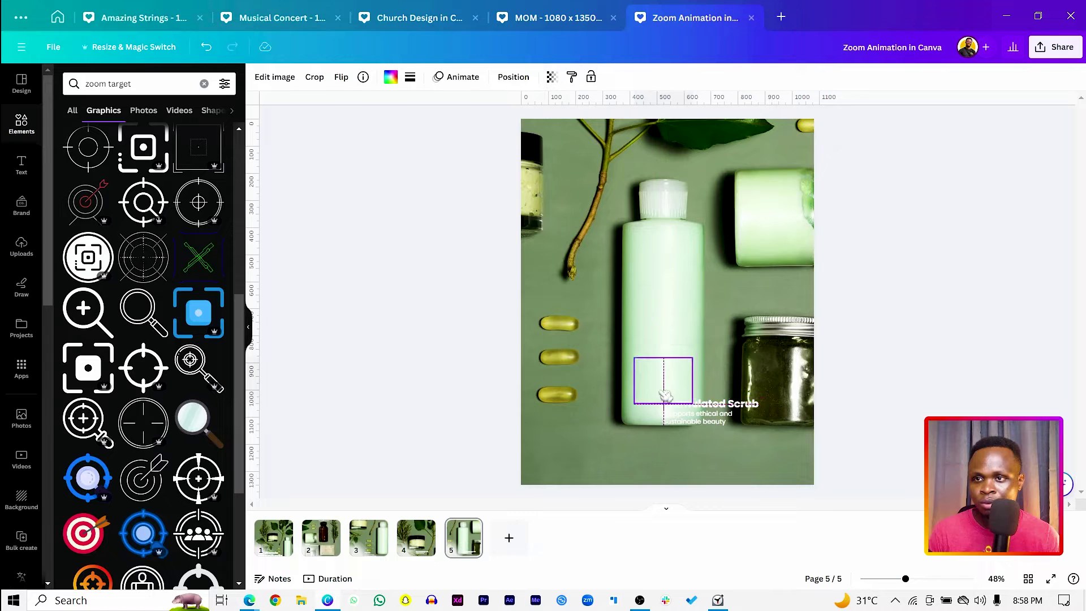
pyautogui.moveTo(742, 405); pyautogui.dragTo(701, 440)
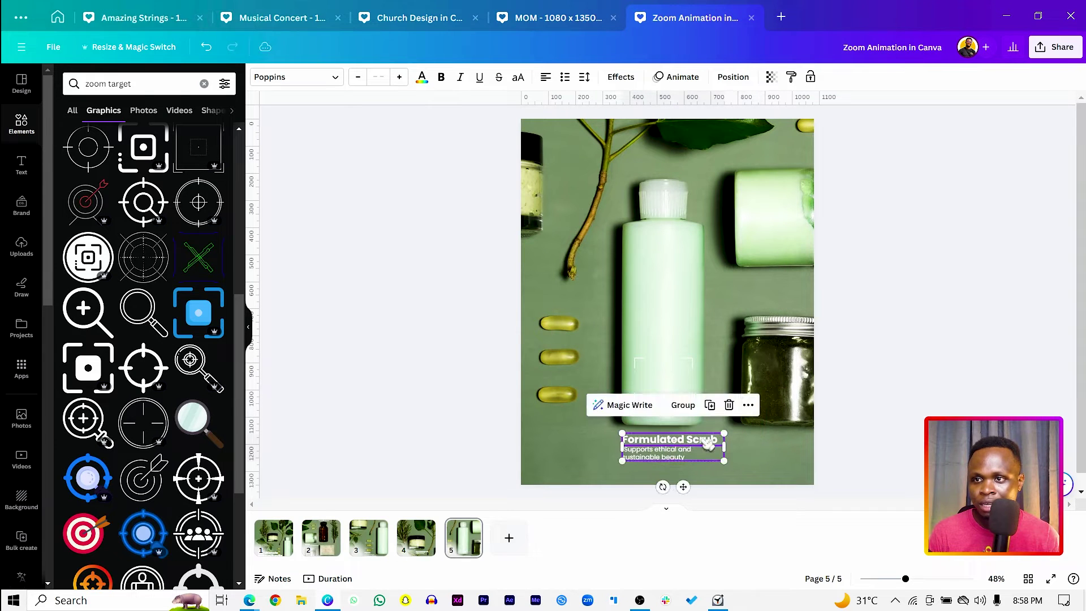
pyautogui.doubleClick(701, 440)
pyautogui.write('Lotion')
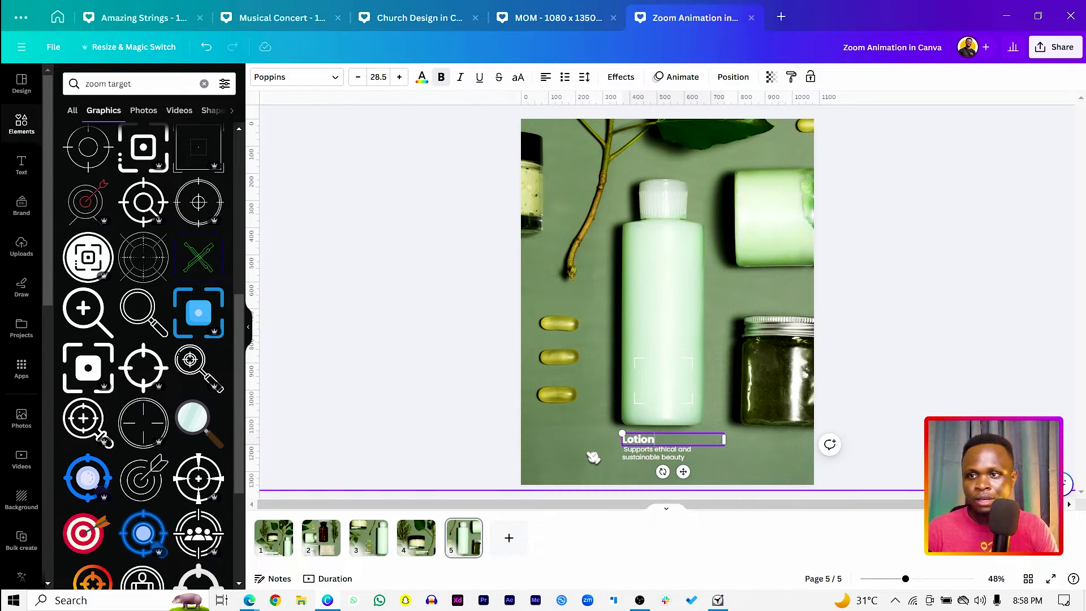
# - Switch to ChatGPT and copy "used for multiple purposes, offering flexibility and convenience in your beauty routine" from the Versatility benefit
pyautogui.moveTo(252, 603)
pyautogui.click(324, 566)
pyautogui.scroll(-3, 528, 390)
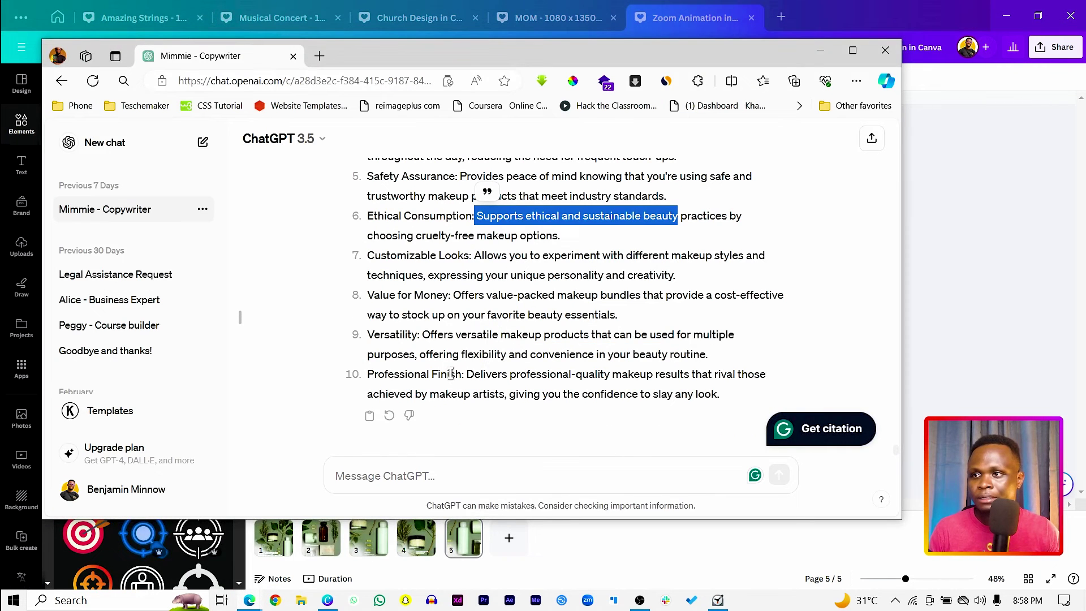
pyautogui.moveTo(466, 375); pyautogui.dragTo(690, 379)
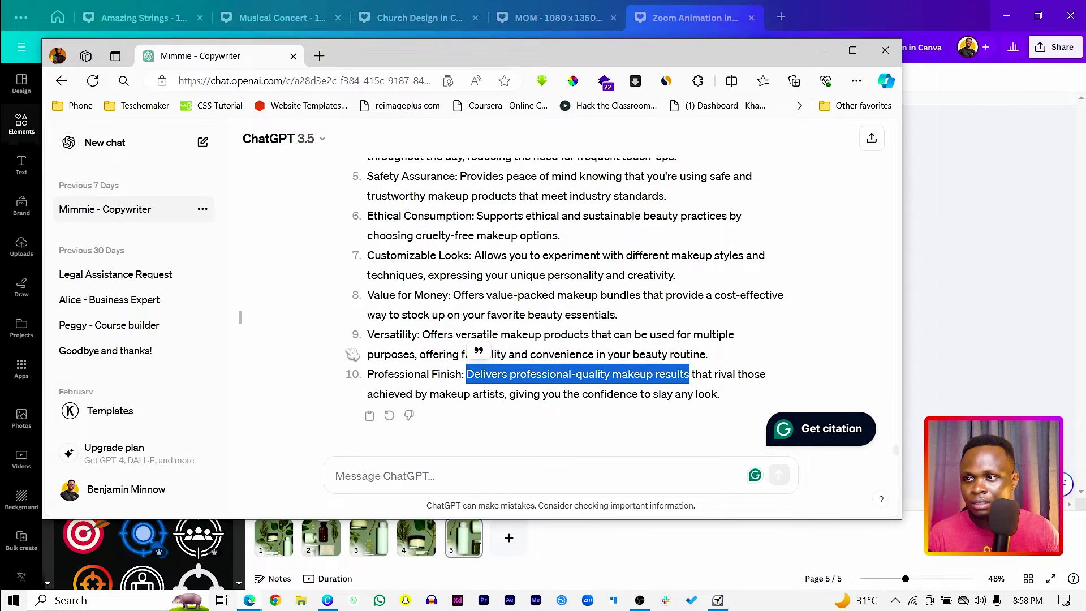
pyautogui.doubleClick(439, 355)
pyautogui.moveTo(651, 337); pyautogui.dragTo(710, 369)
pyautogui.hotkey('ctrl', 'c')
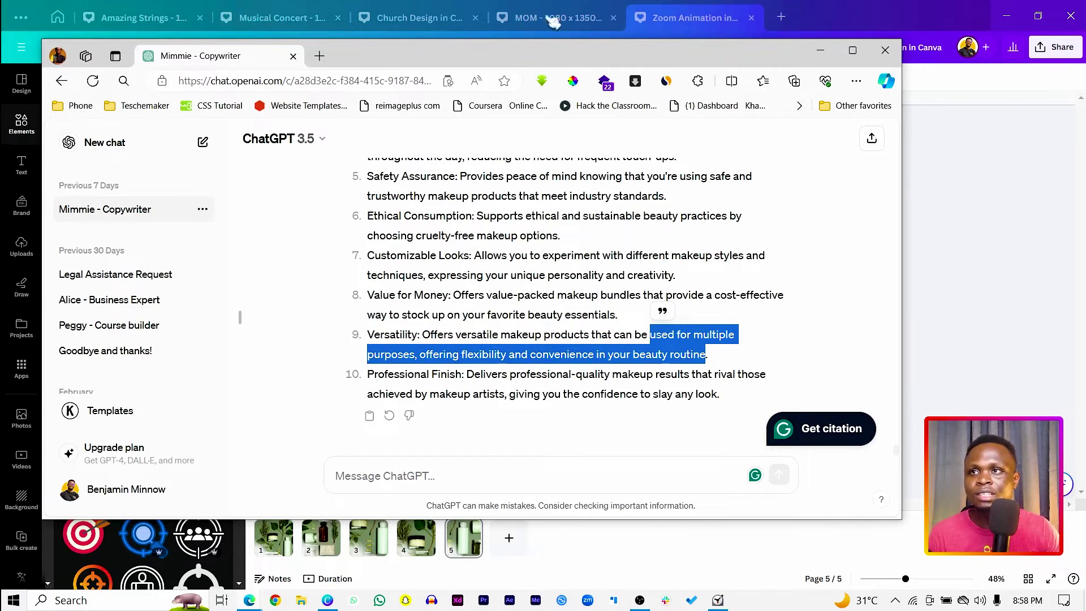
# - Back in Canva, replace the "Lotion" description with the copied Versatility text and widen its box to wrap over three lines
pyautogui.click(686, 17)
pyautogui.doubleClick(652, 451)
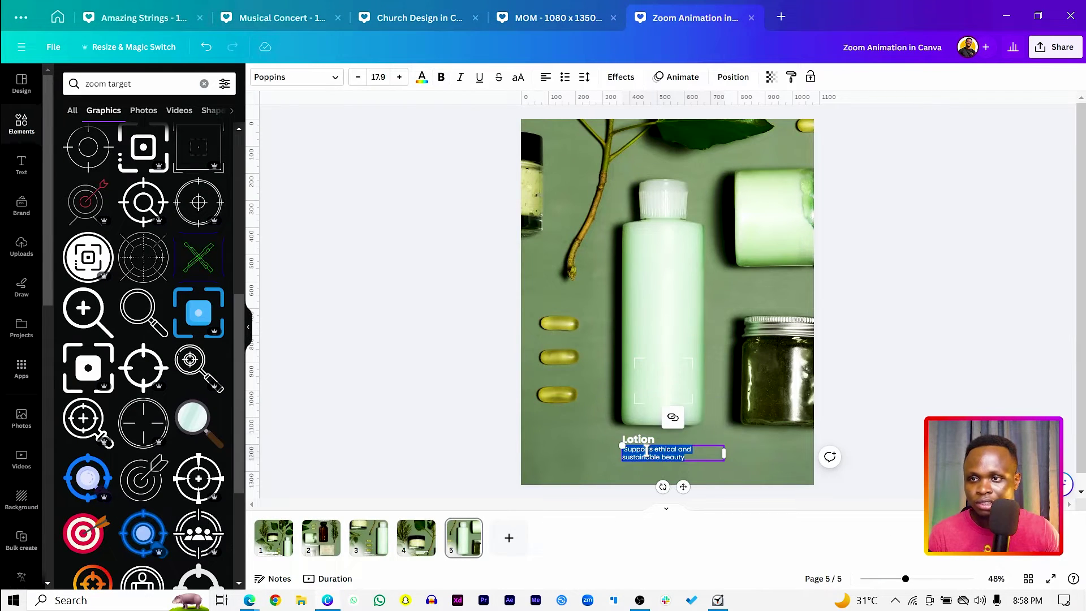
pyautogui.hotkey('ctrl', 'v')
pyautogui.moveTo(725, 457); pyautogui.dragTo(760, 457)
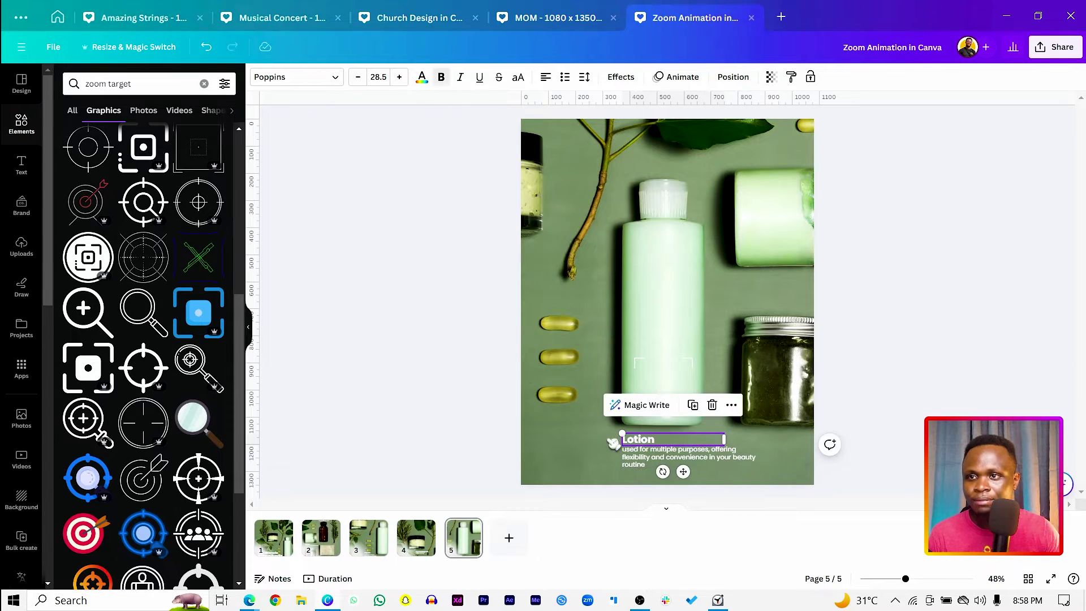
pyautogui.click(535, 550)
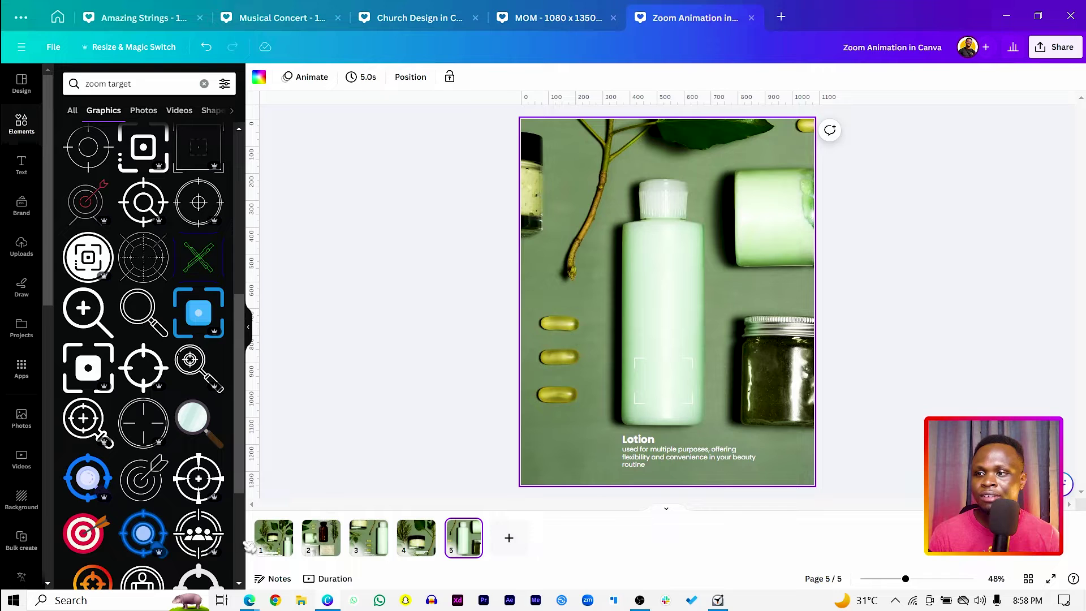
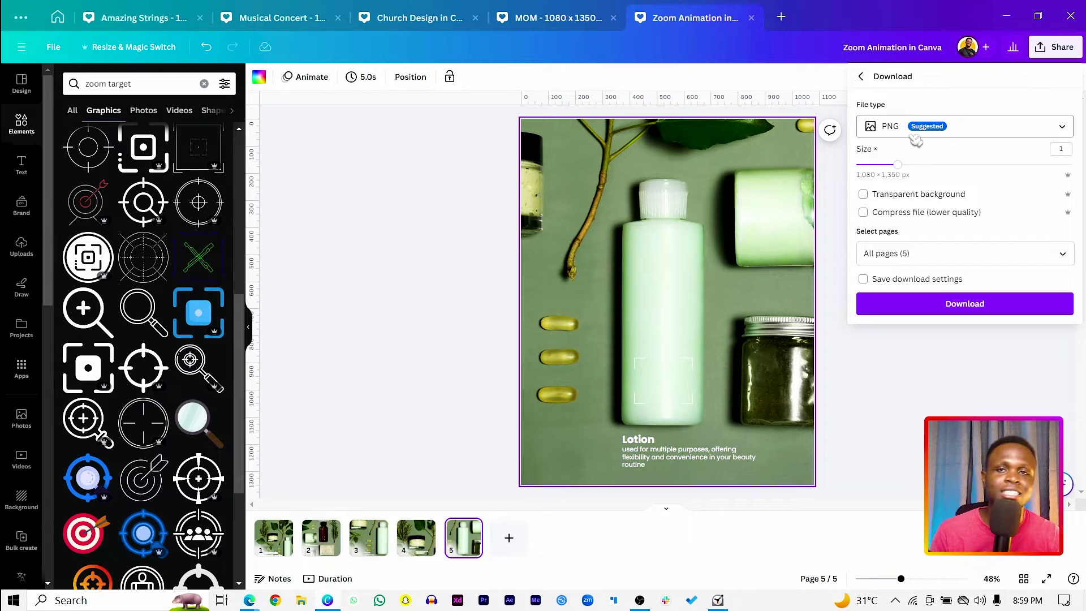
# - Animate the page 1 title "The Ultimate Makeup Bundle" with the Ascend text animation at a slower speed
pyautogui.click(308, 362)
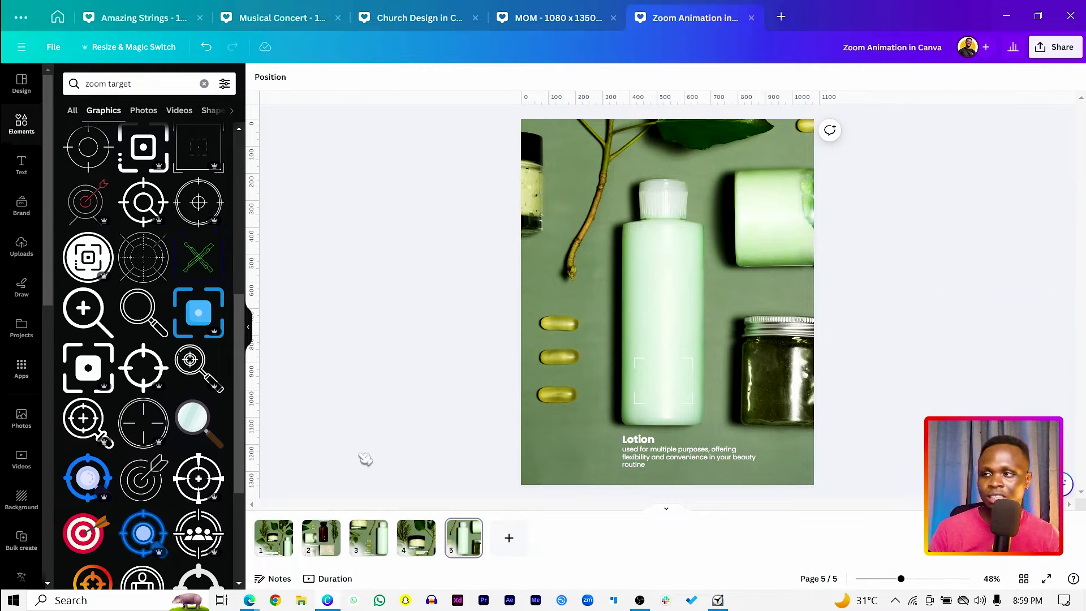
pyautogui.click(273, 537)
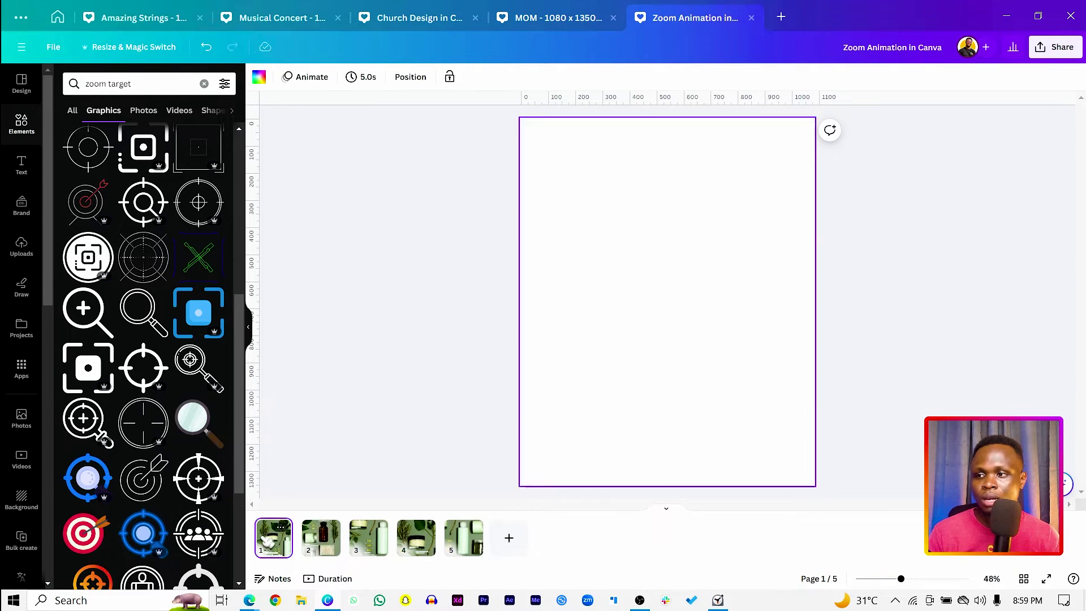
pyautogui.click(574, 430)
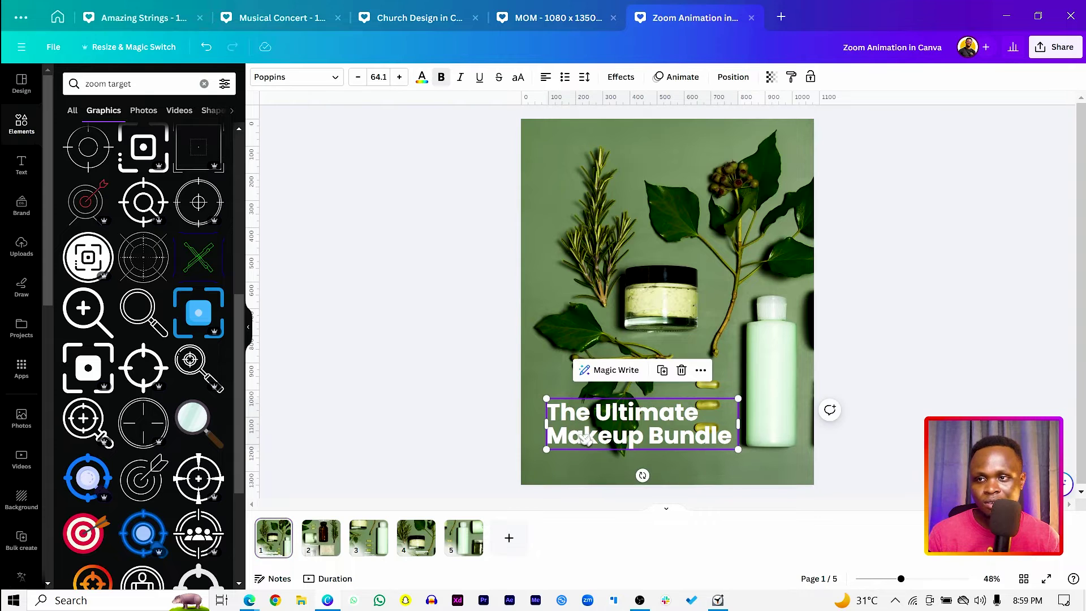
pyautogui.click(681, 78)
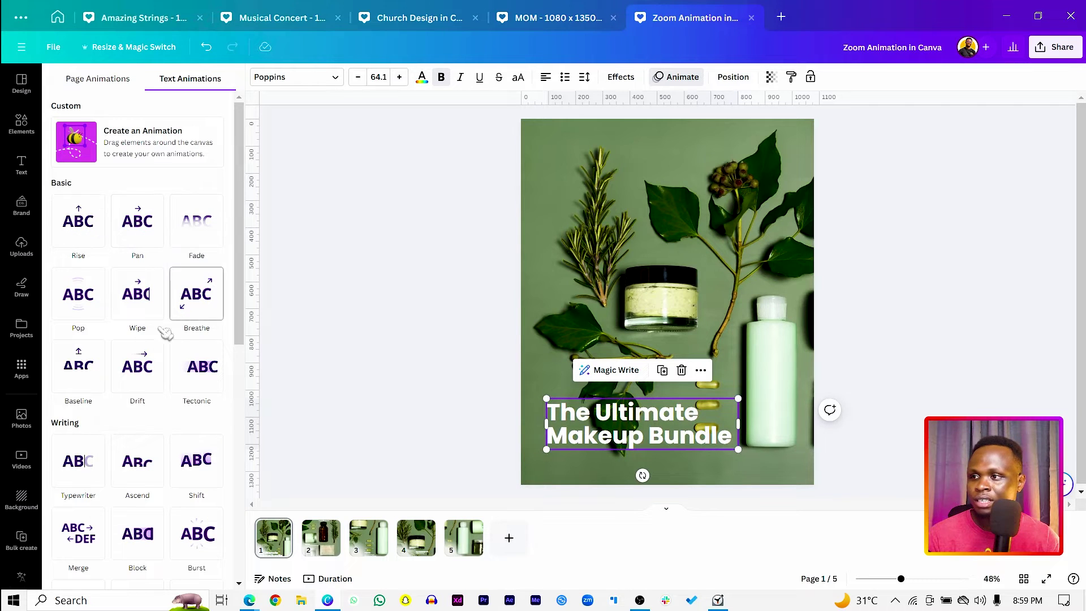
pyautogui.click(145, 469)
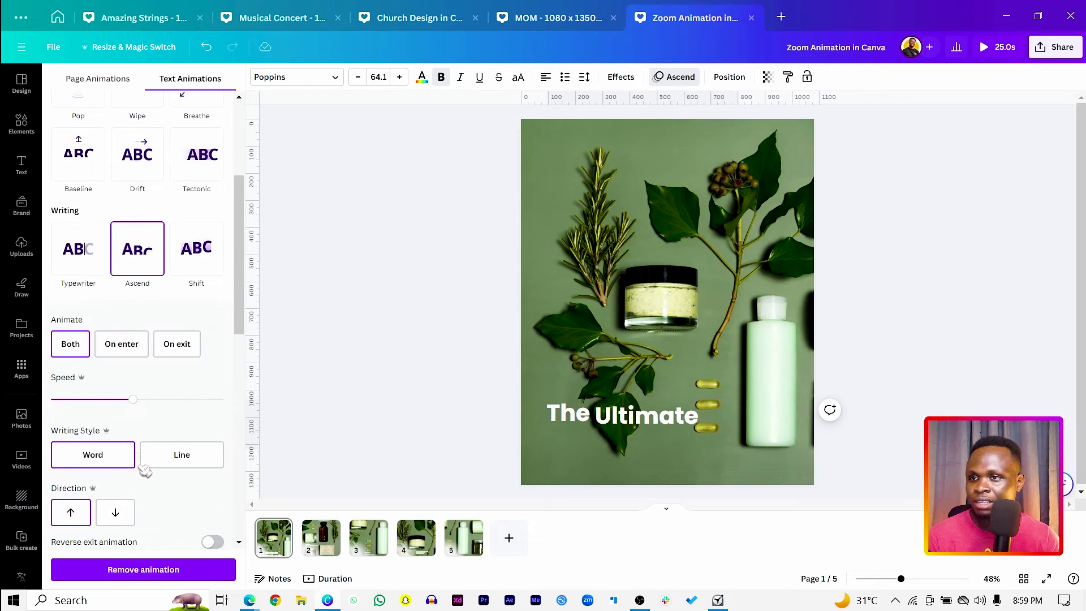
pyautogui.moveTo(134, 400); pyautogui.dragTo(89, 400)
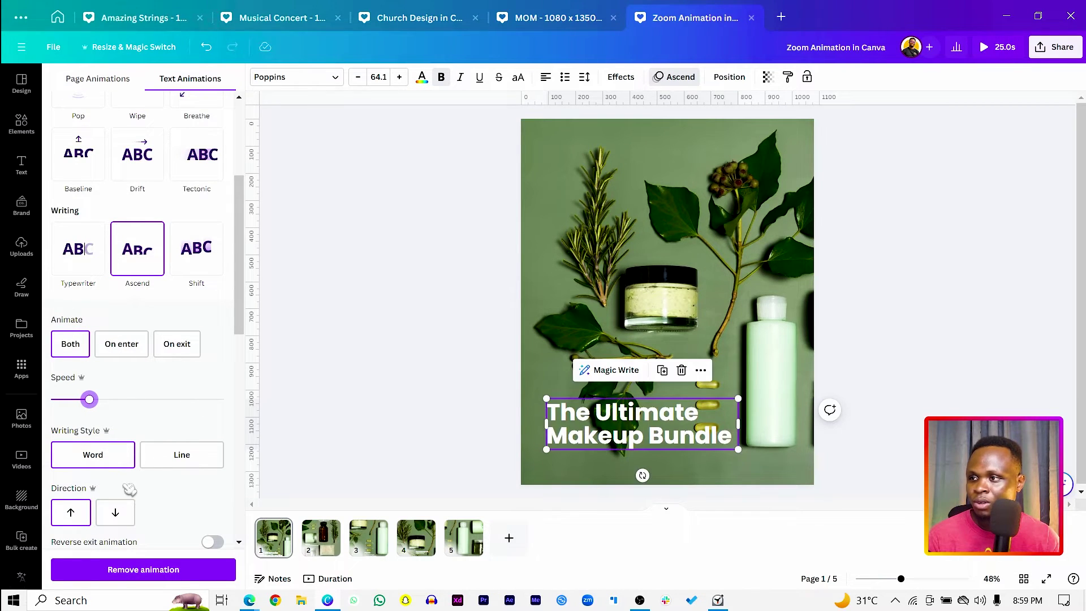
pyautogui.press('Escape')
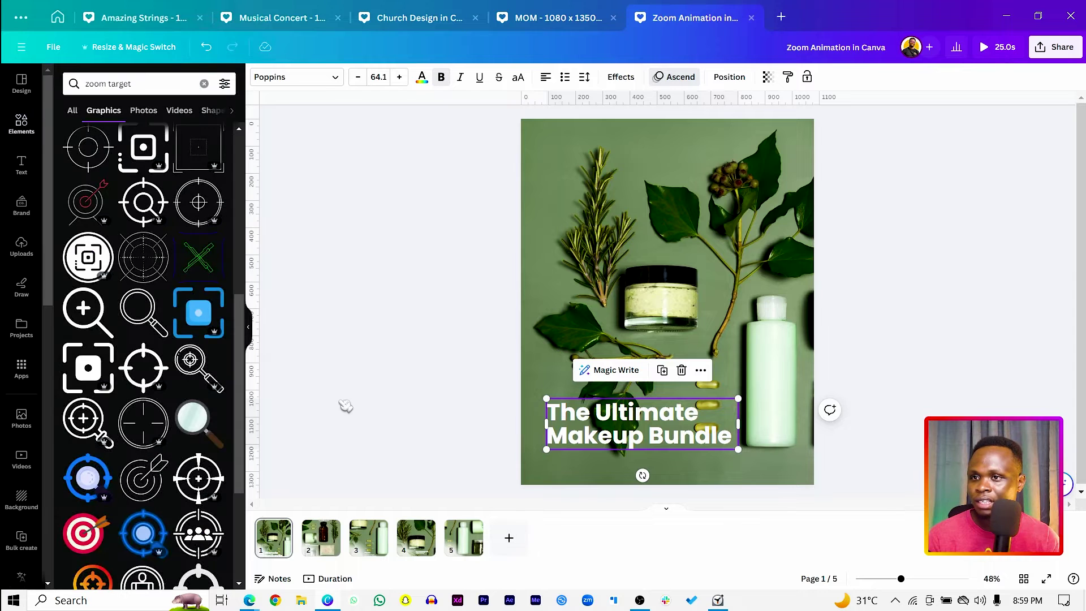
pyautogui.press('Escape')
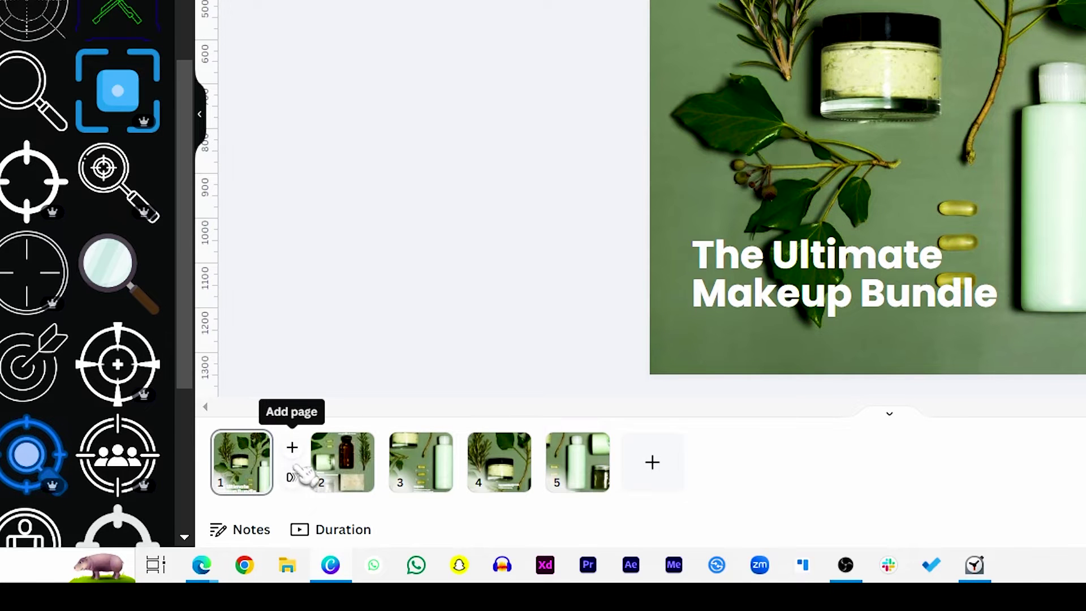
# - Add a Match & Move transition of 1 second after page 1 and apply it between all pages
pyautogui.click(290, 476)
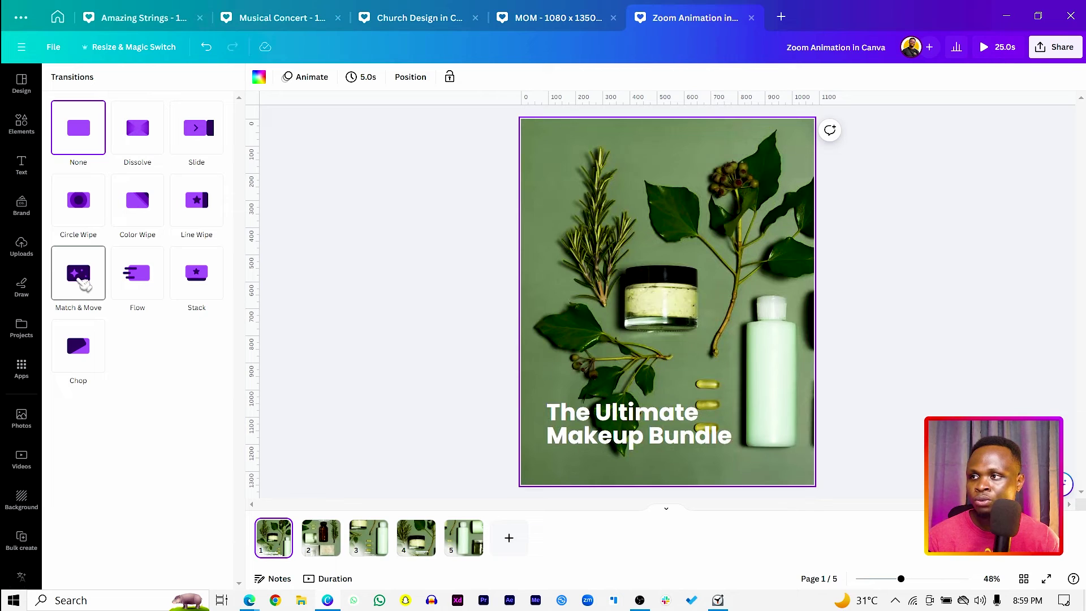
pyautogui.click(84, 285)
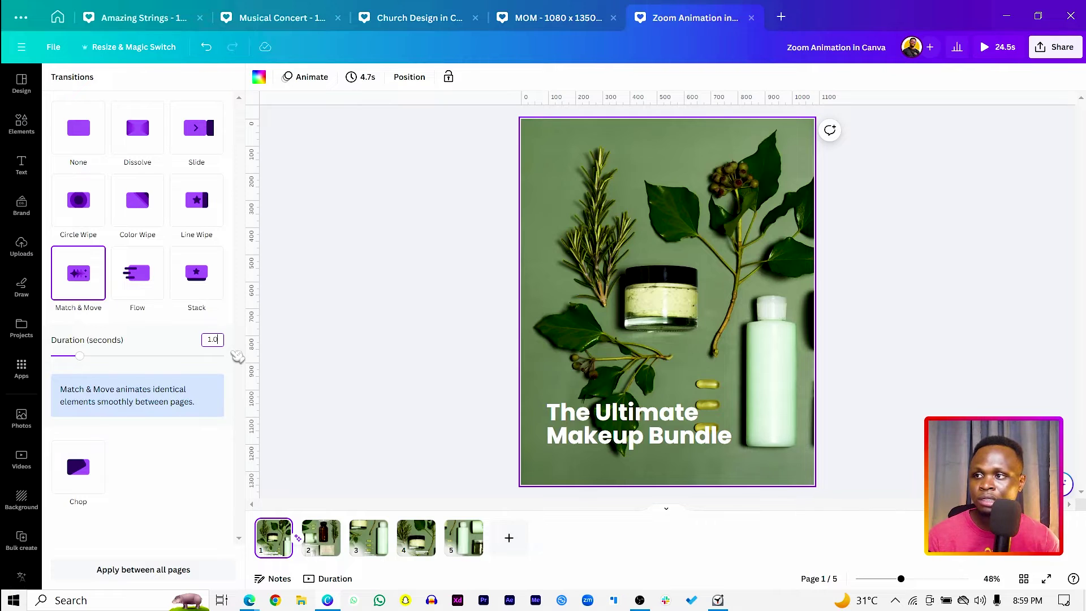
pyautogui.click(108, 575)
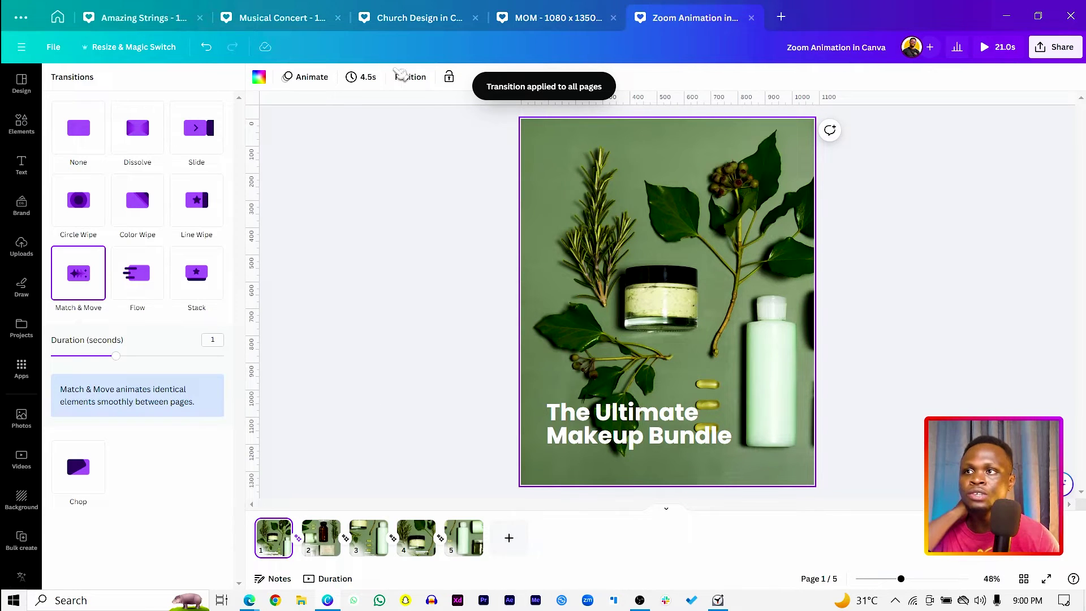
# - Set the timing of all five pages to 2 seconds and preview the whole animation
pyautogui.click(368, 79)
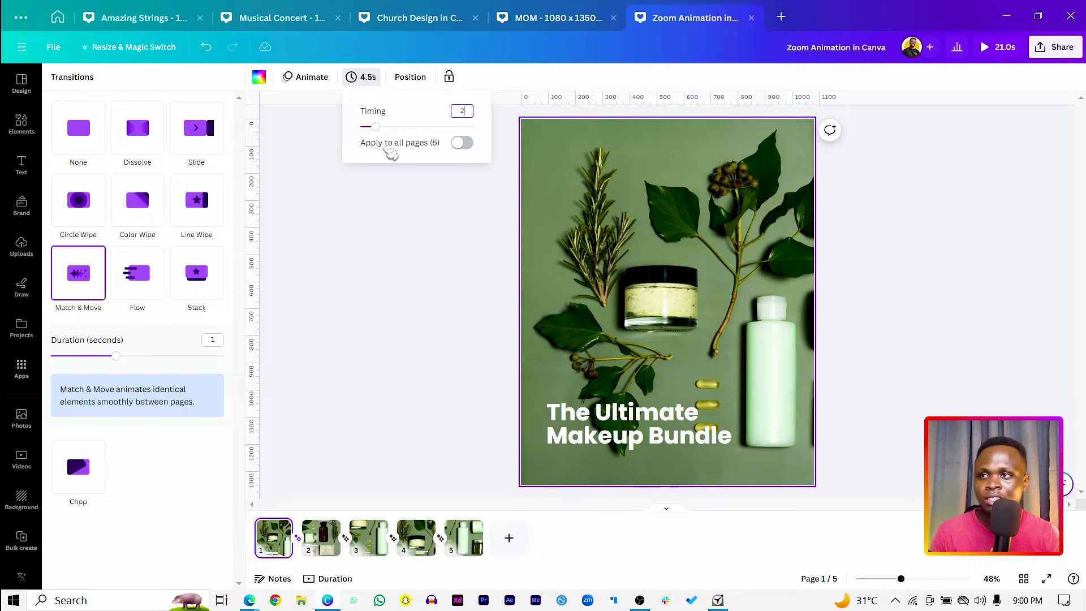
pyautogui.click(462, 143)
pyautogui.click(409, 335)
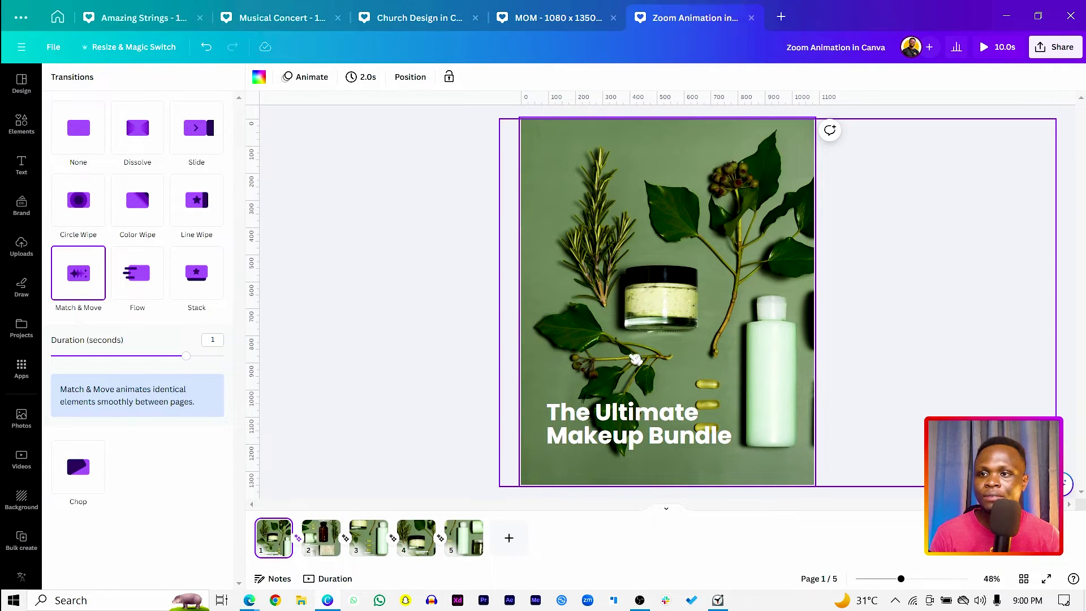
pyautogui.click(994, 47)
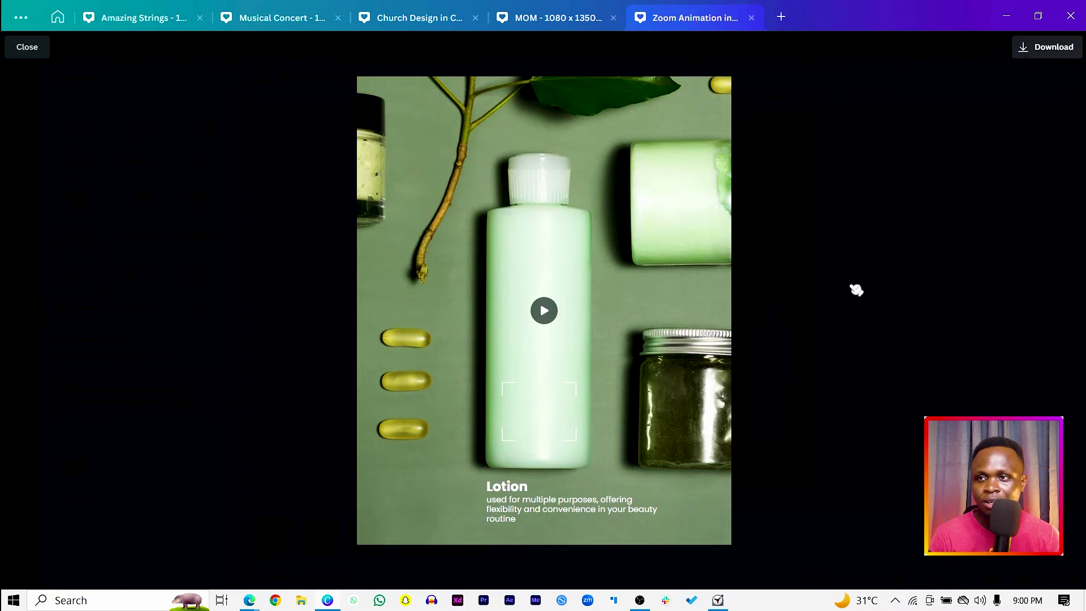
pyautogui.press('Escape')
# - Duplicate page 5 as page 6, then shrink and reposition its photo to span the page height and show the full product arrangement
pyautogui.click(468, 544)
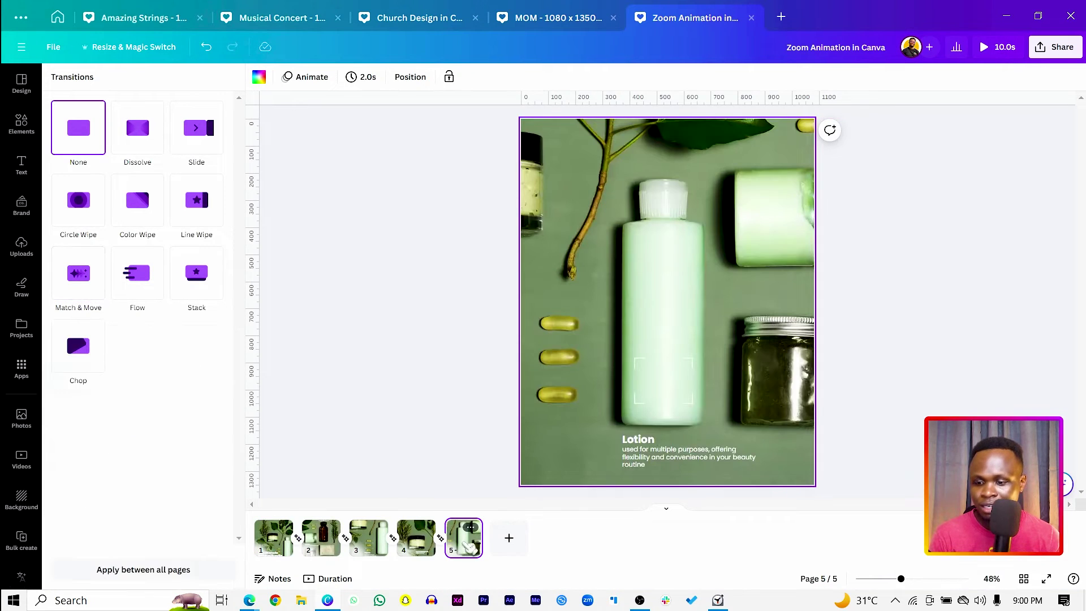
pyautogui.hotkey('ctrl', 'd')
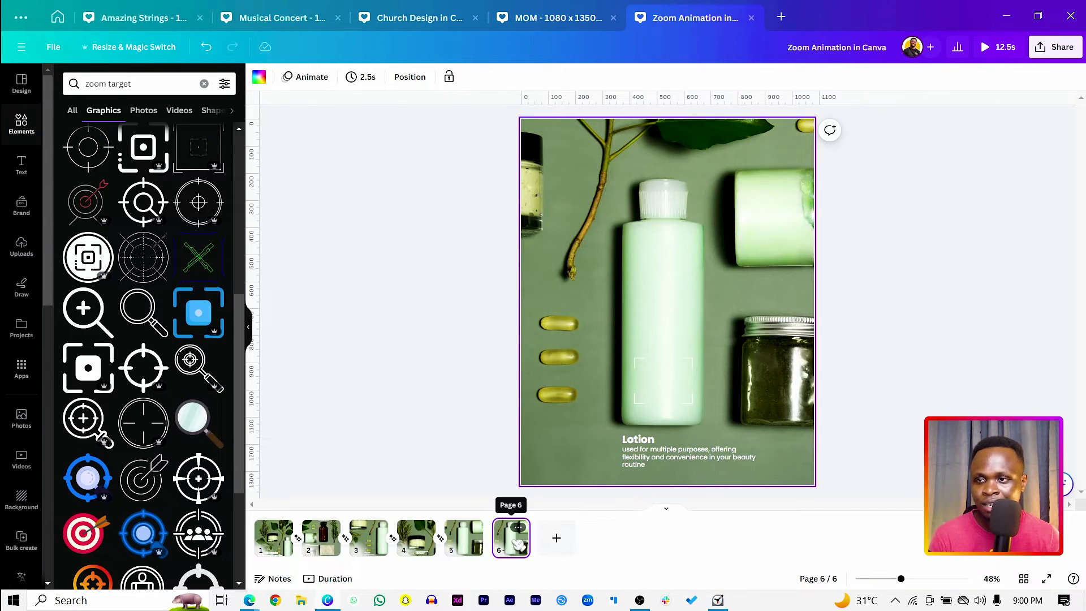
pyautogui.click(598, 377)
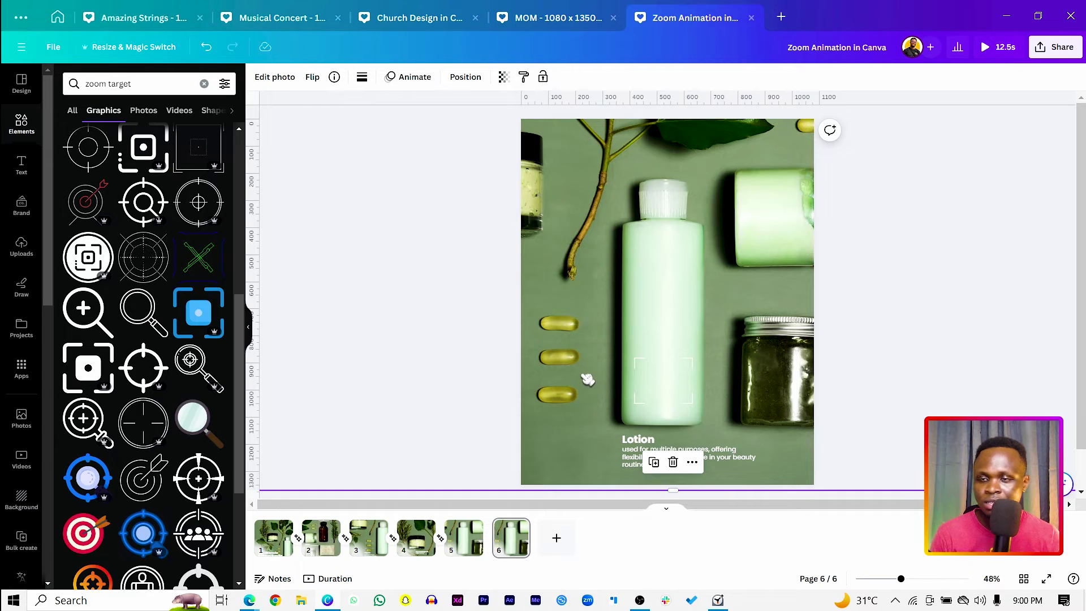
pyautogui.moveTo(901, 579); pyautogui.dragTo(886, 579)
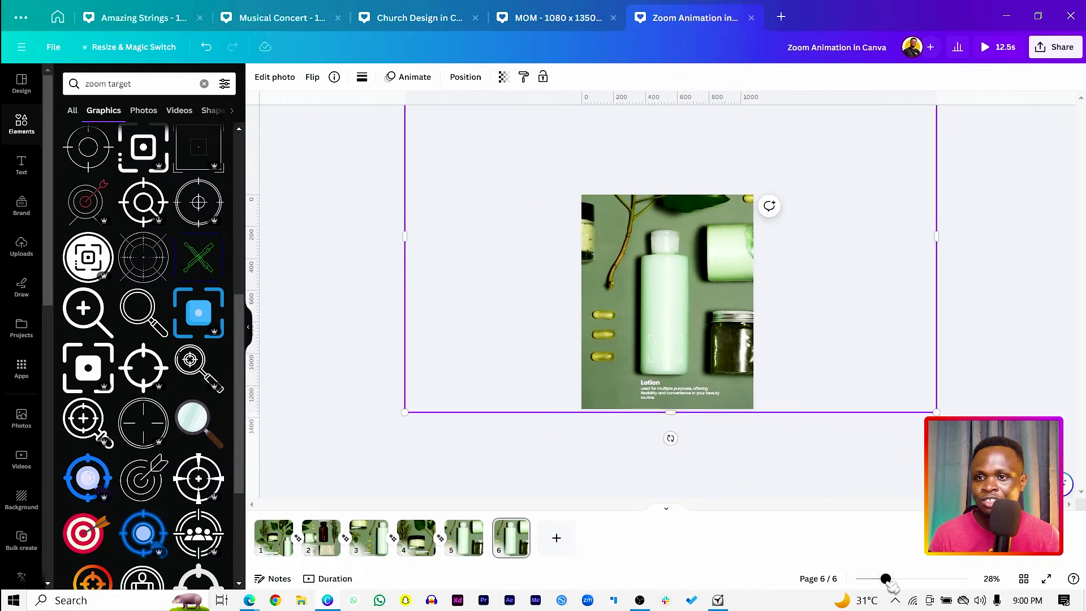
pyautogui.moveTo(404, 415); pyautogui.dragTo(565, 306)
pyautogui.moveTo(691, 266); pyautogui.dragTo(658, 367)
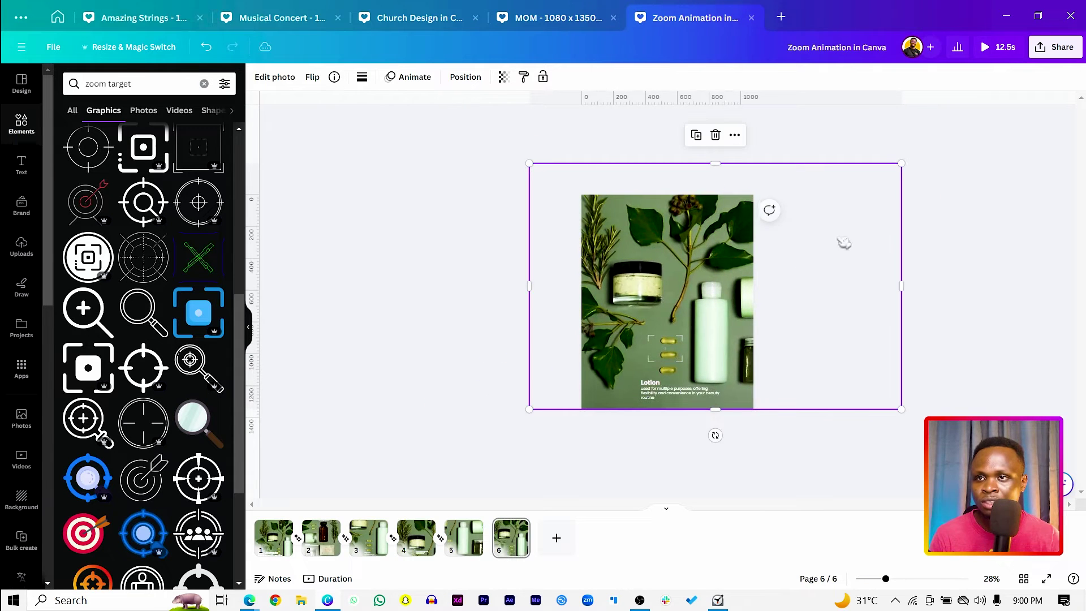
pyautogui.moveTo(904, 162); pyautogui.dragTo(855, 196)
pyautogui.moveTo(771, 206); pyautogui.dragTo(709, 271)
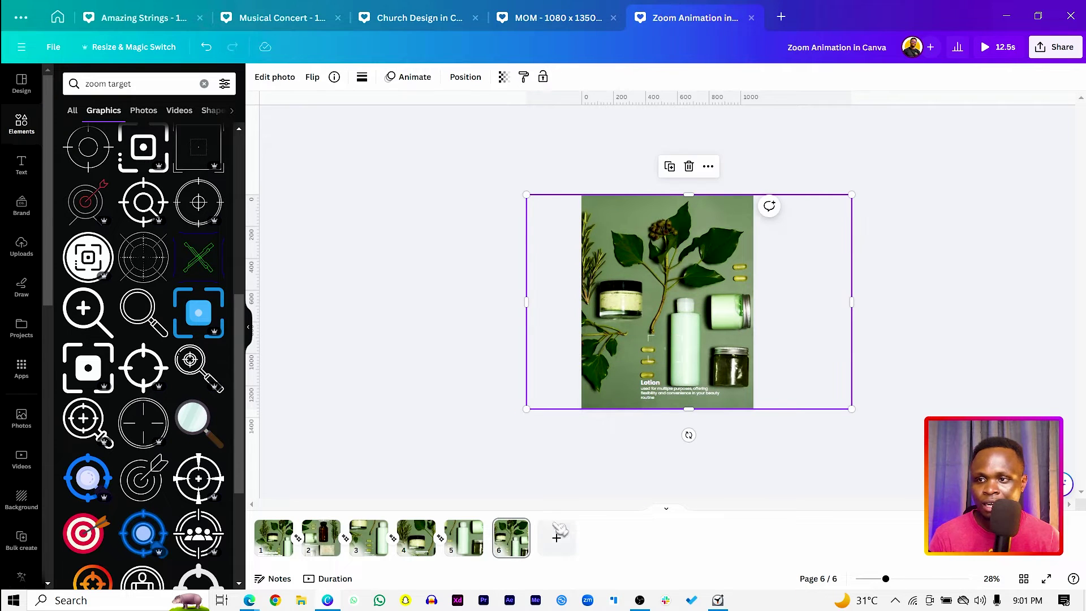
# - Add a Match & Move transition of 1 second between pages 5 and 6
pyautogui.click(490, 541)
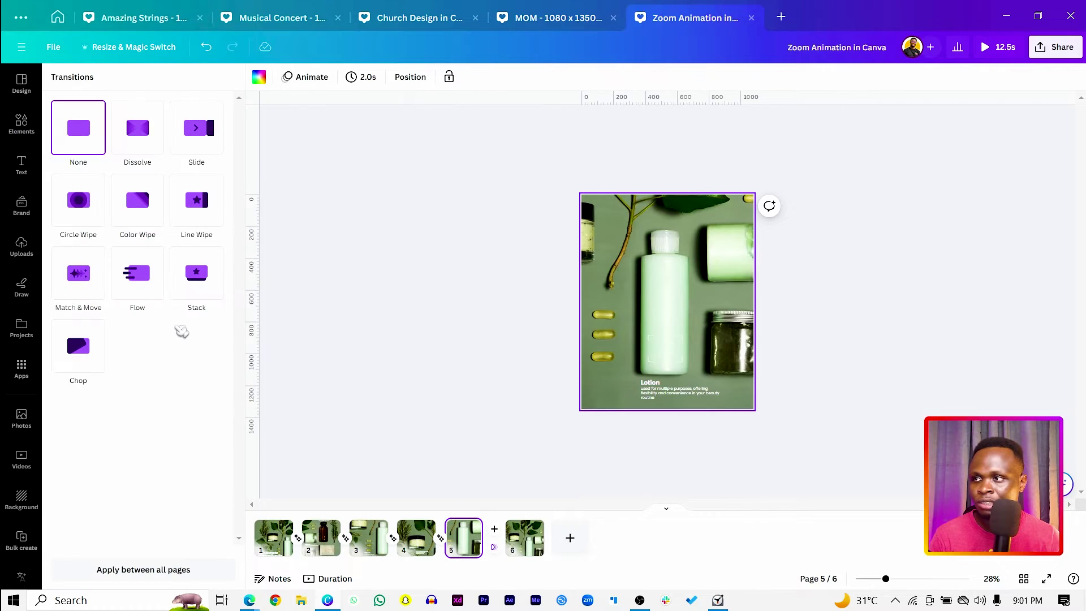
pyautogui.click(98, 290)
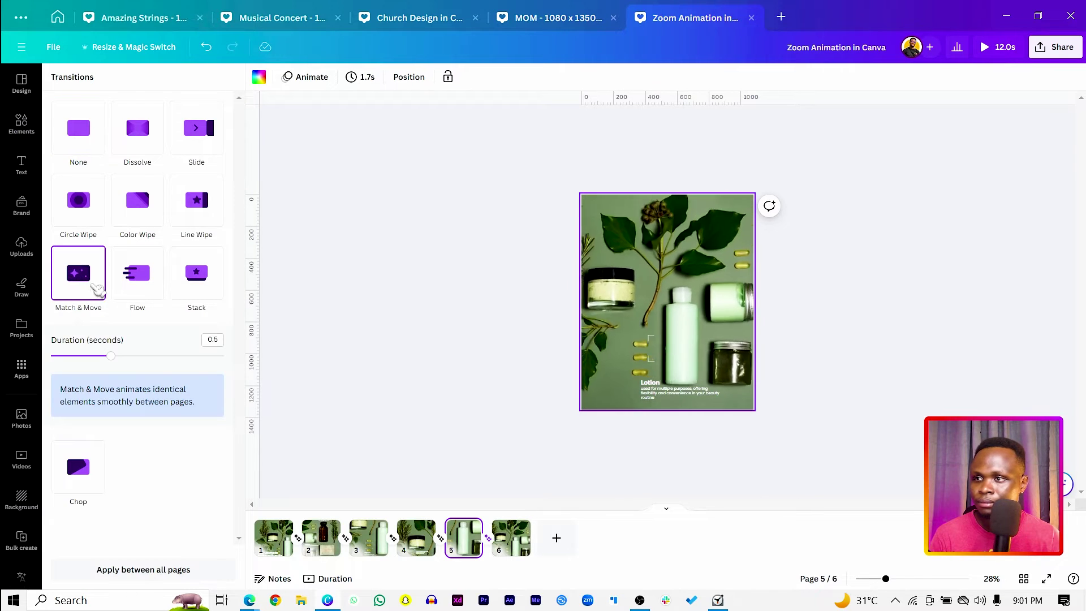
pyautogui.click(214, 340)
pyautogui.write('1.5')
pyautogui.press('Return')
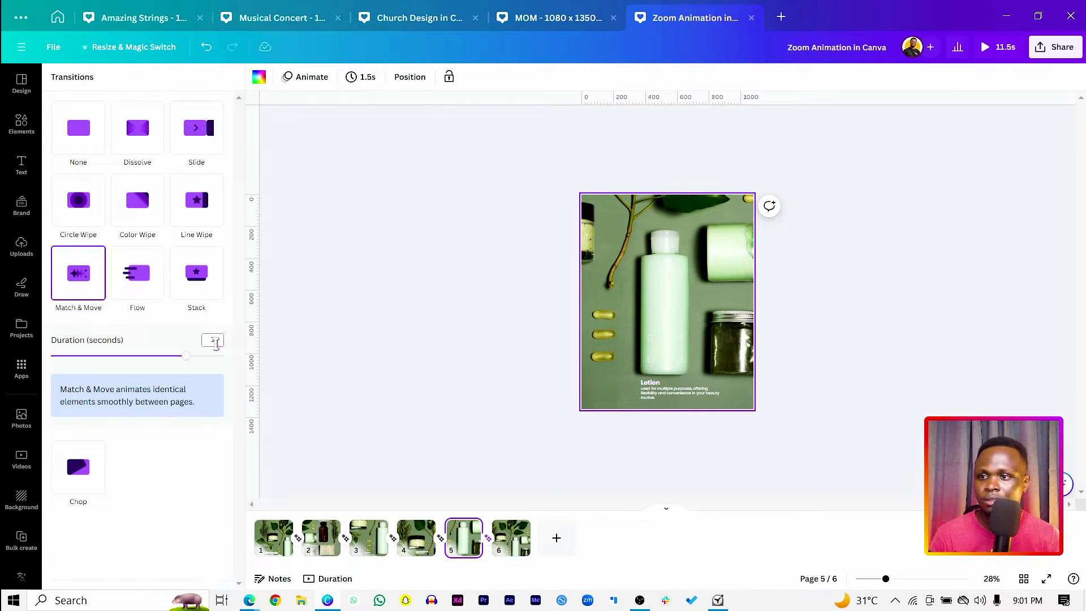
# - Delete the "Lotion" title, its description and the target frame from page 6, and preview the animation
pyautogui.click(674, 392)
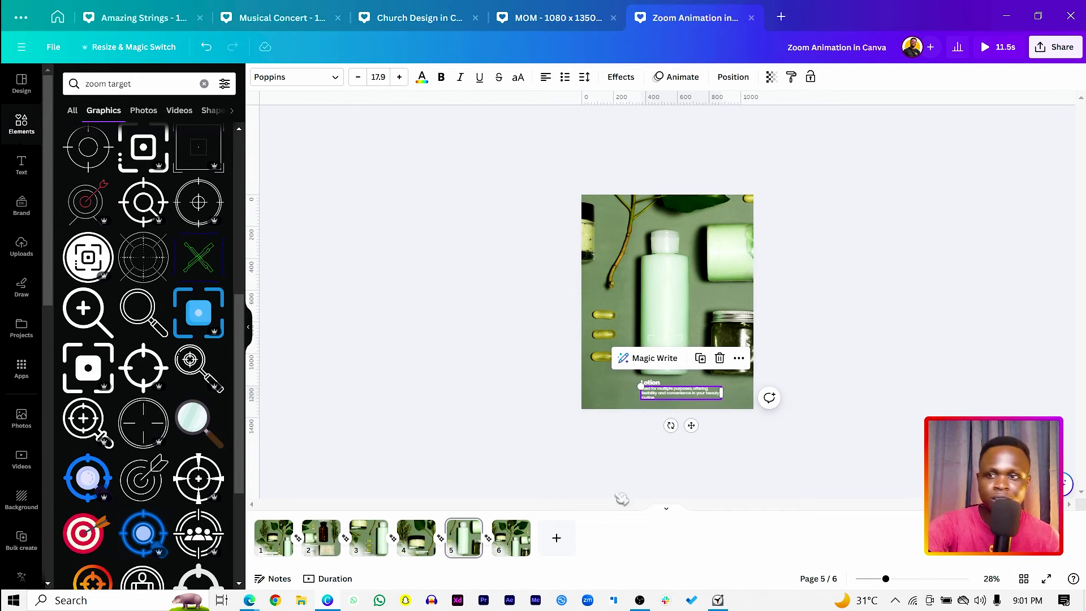
pyautogui.click(511, 538)
pyautogui.click(651, 386)
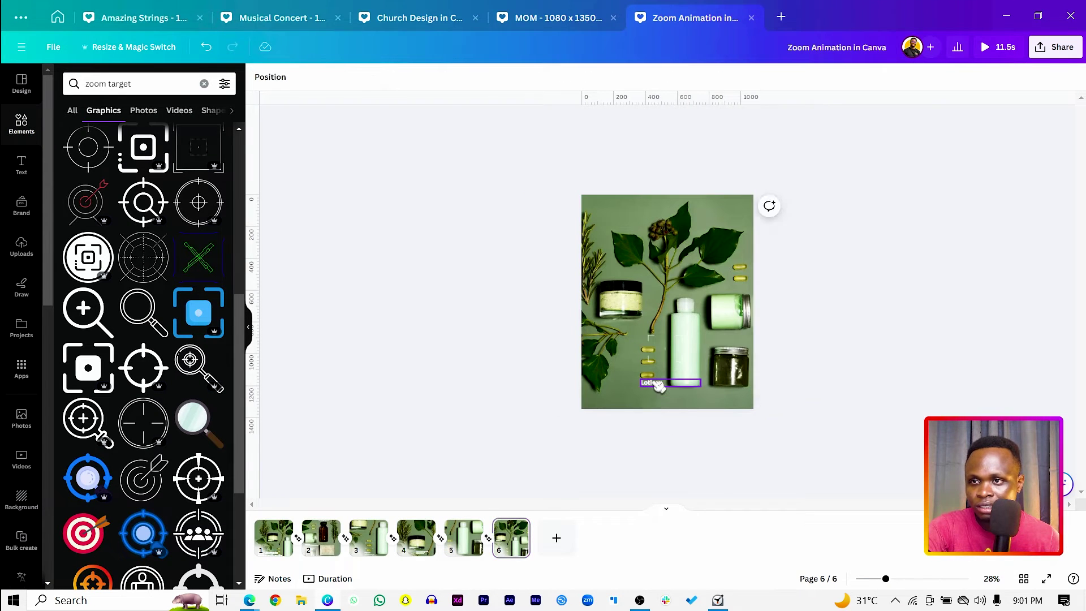
pyautogui.click(670, 367)
pyautogui.press('Escape')
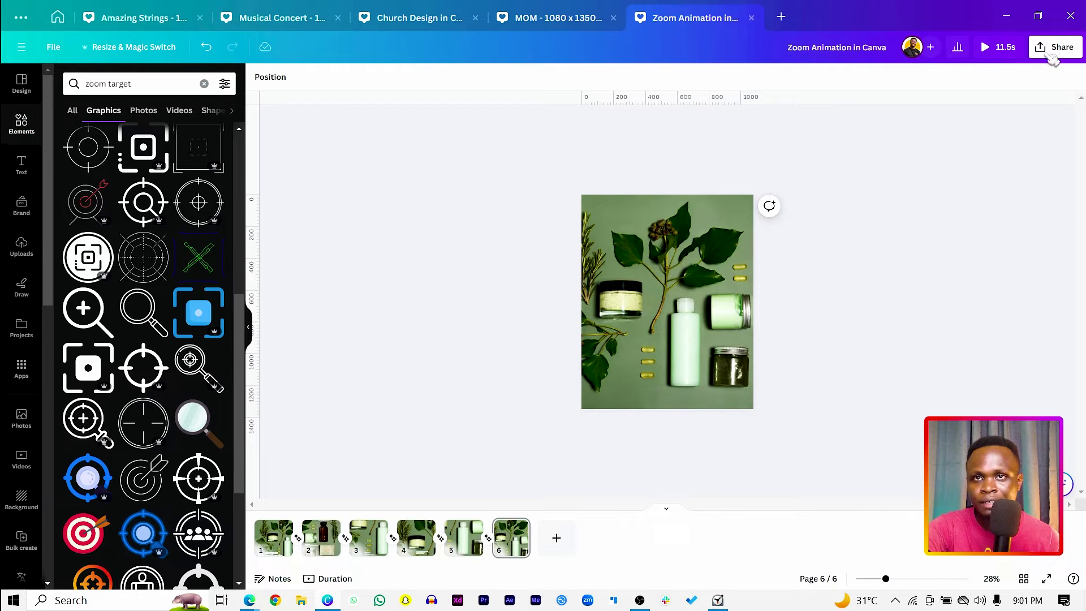
pyautogui.click(999, 47)
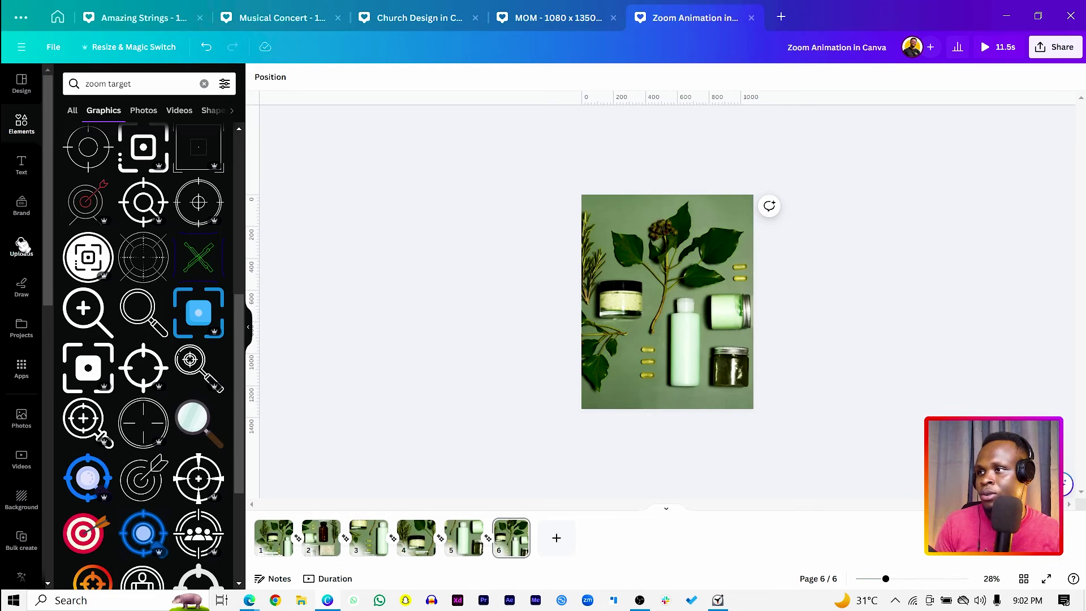
# - Search the design elements for "nature" and show only the audio results
pyautogui.click(23, 129)
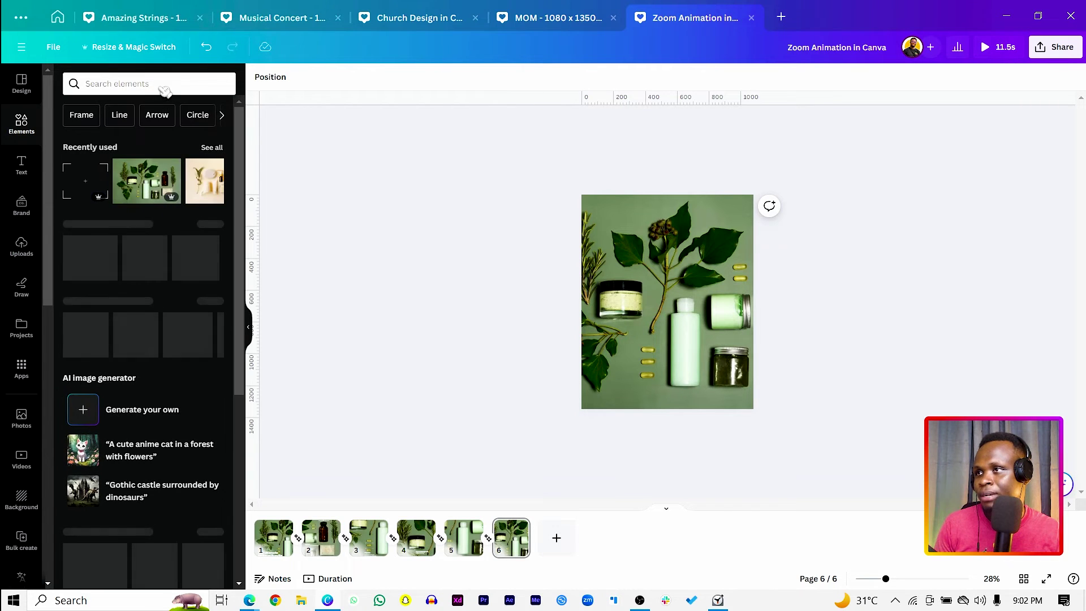
pyautogui.click(148, 84)
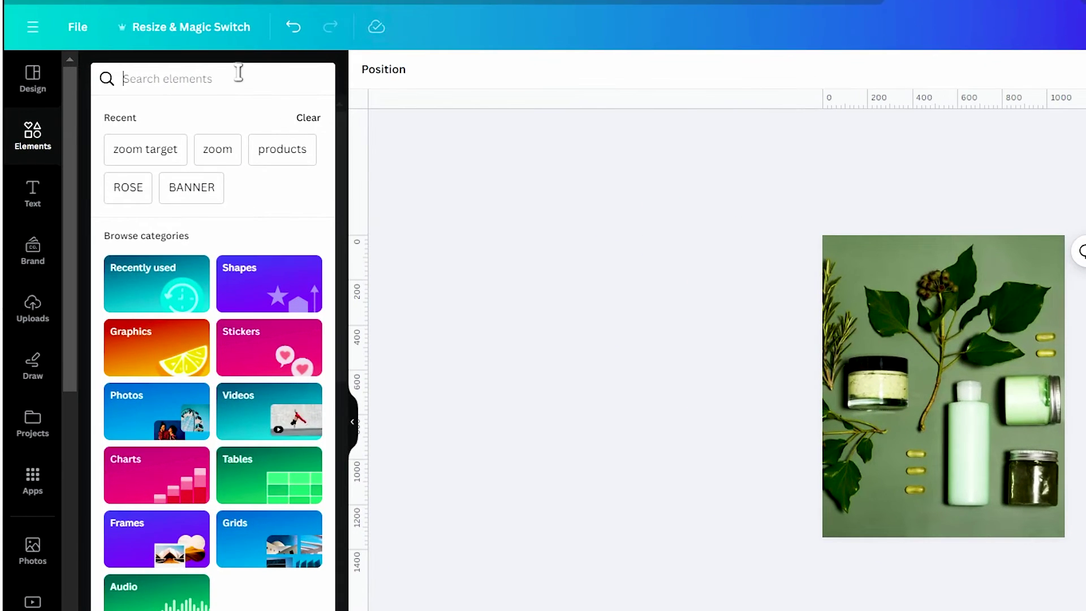
pyautogui.write('nature')
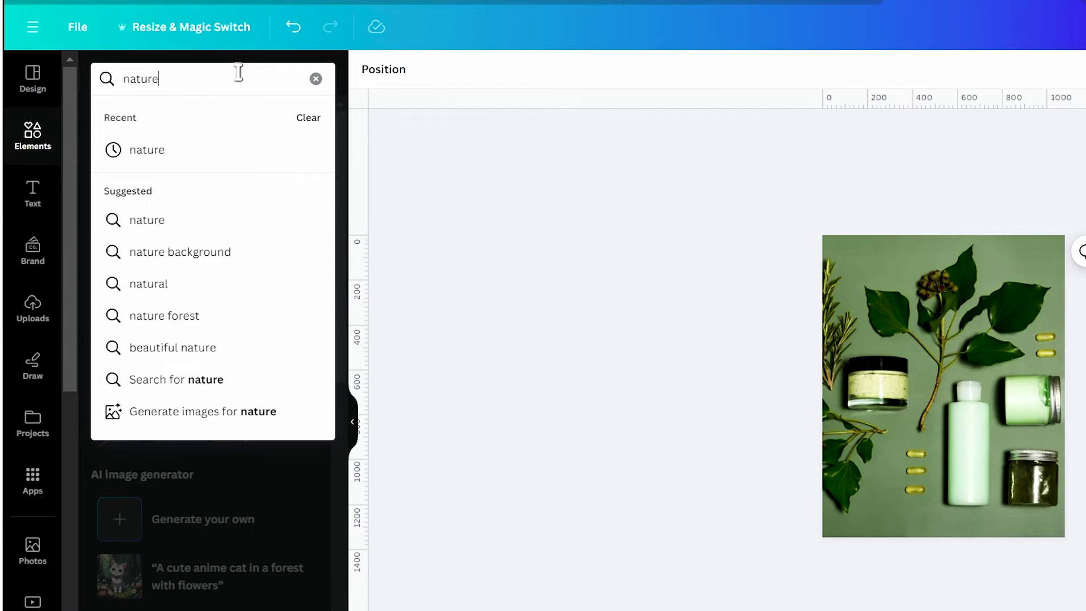
pyautogui.press('Return')
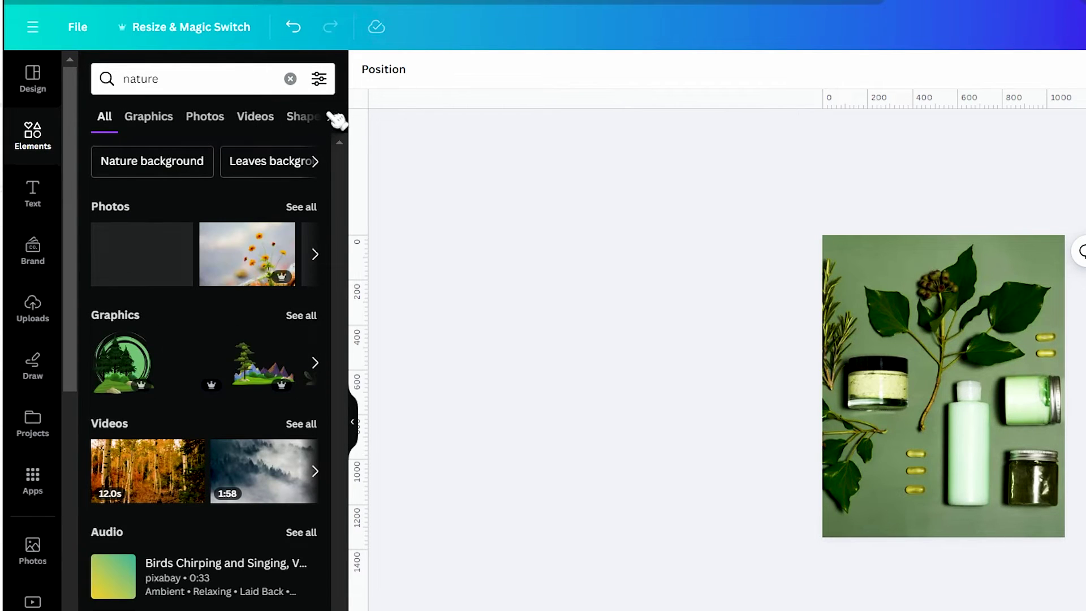
pyautogui.click(338, 119)
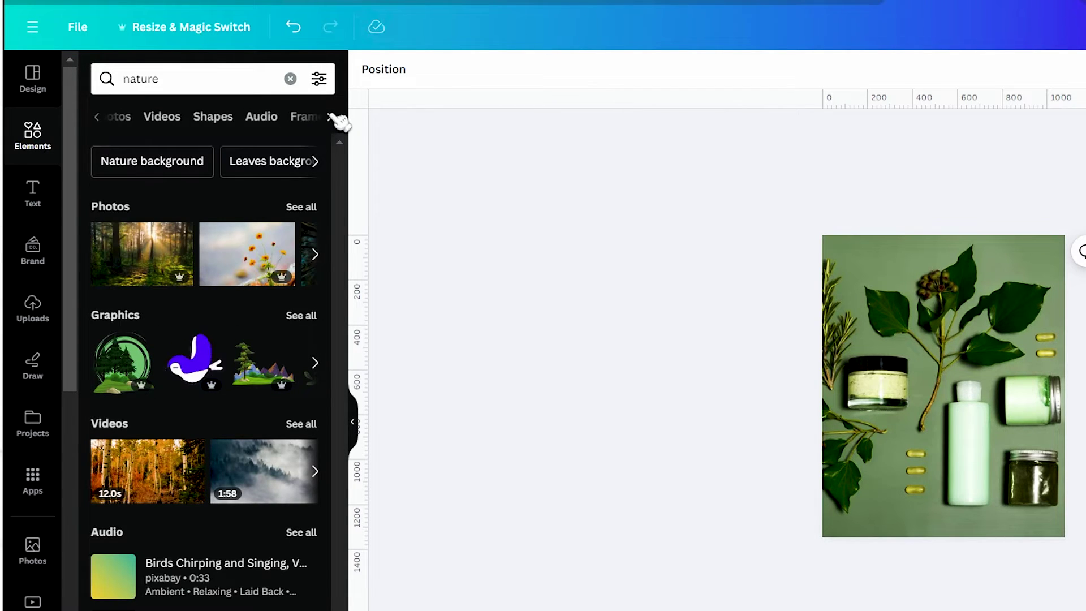
pyautogui.click(278, 120)
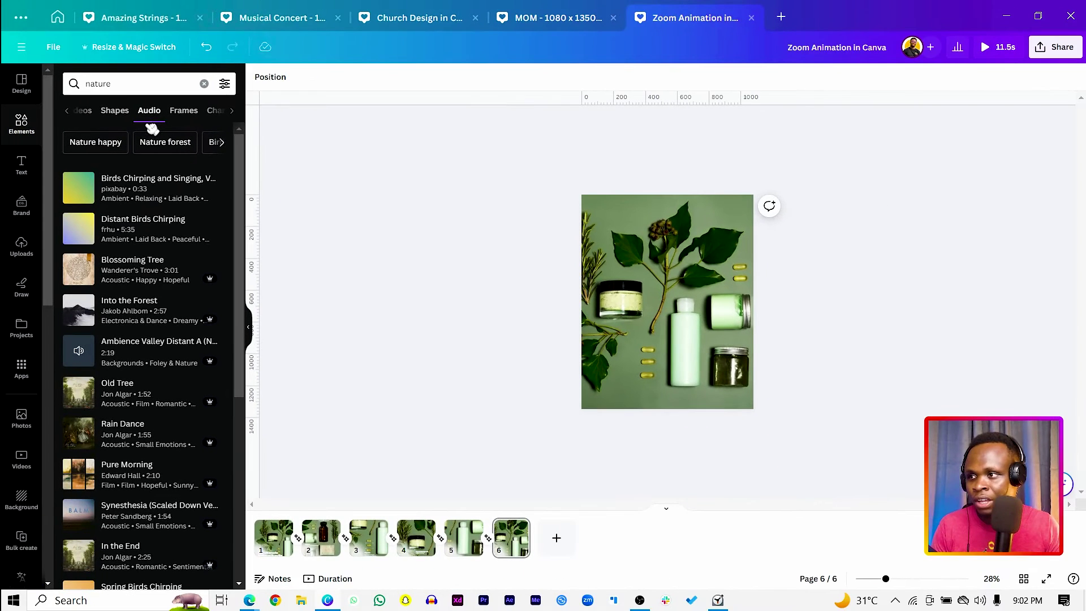
# - Open the Audio app and search its library for "nature"
pyautogui.scroll(-3, 31, 320)
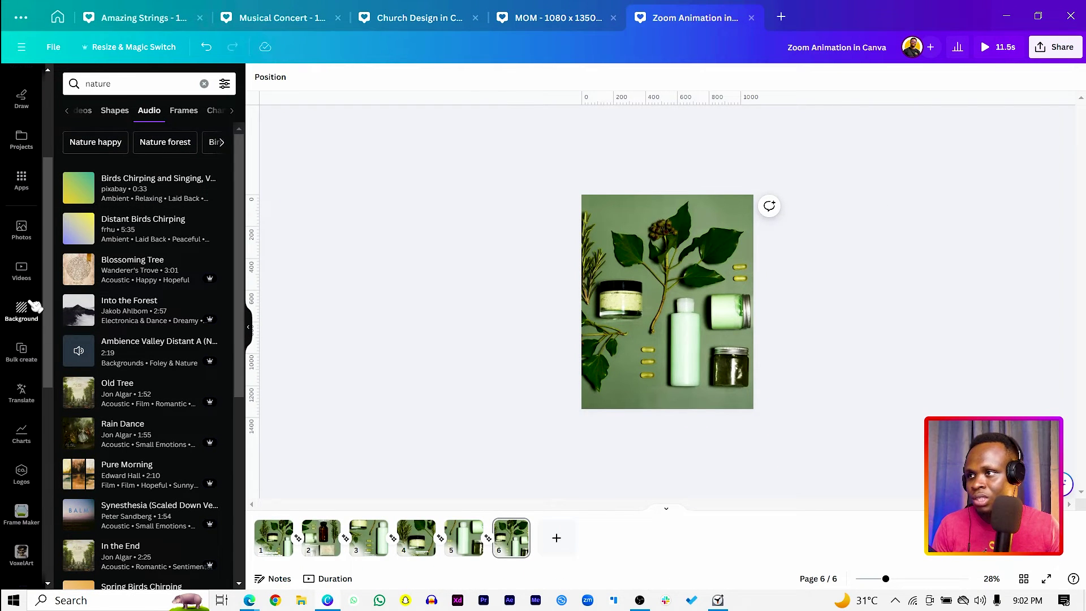
pyautogui.scroll(-5, 20, 466)
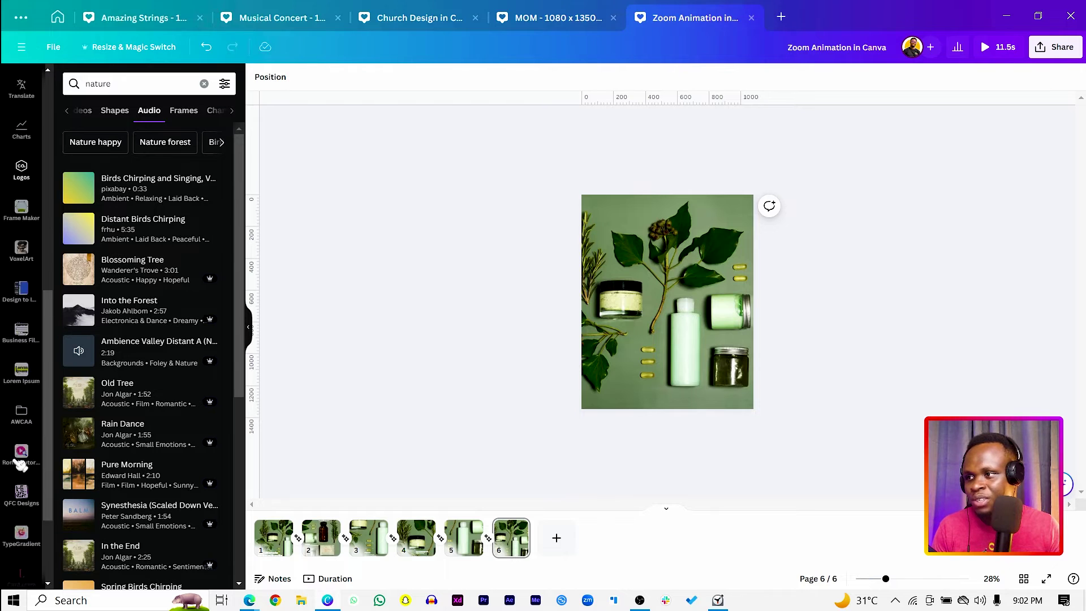
pyautogui.scroll(3, 27, 451)
pyautogui.scroll(3, 25, 450)
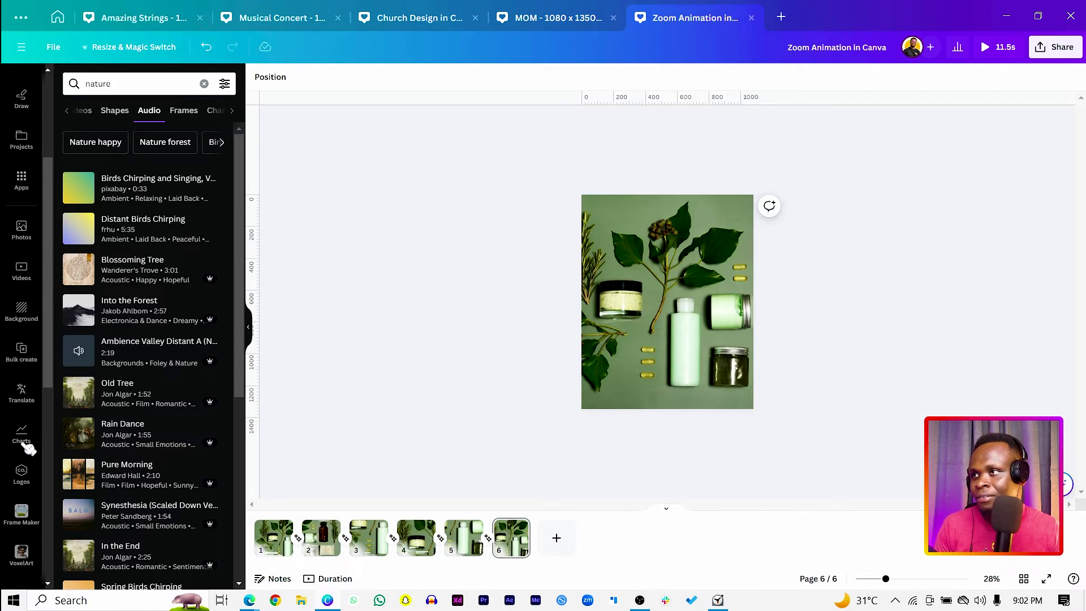
pyautogui.click(21, 179)
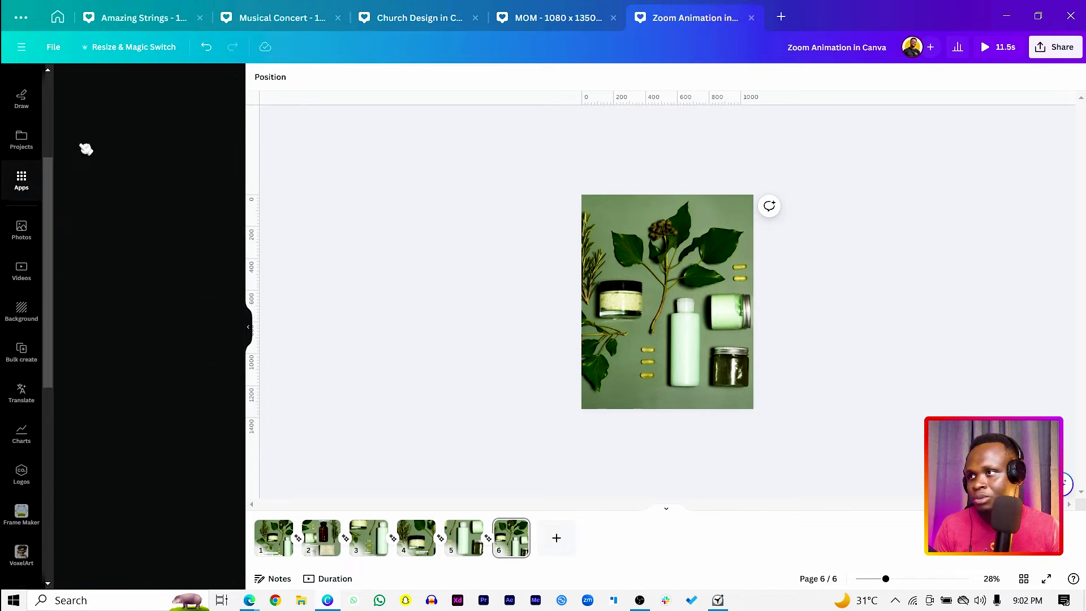
pyautogui.scroll(-3, 128, 441)
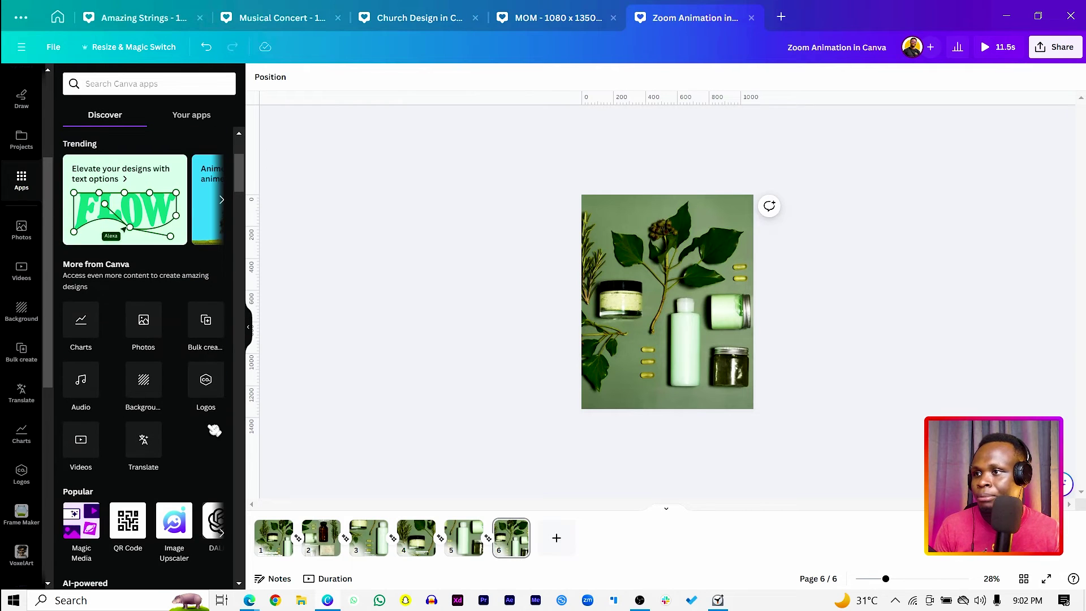
pyautogui.click(81, 380)
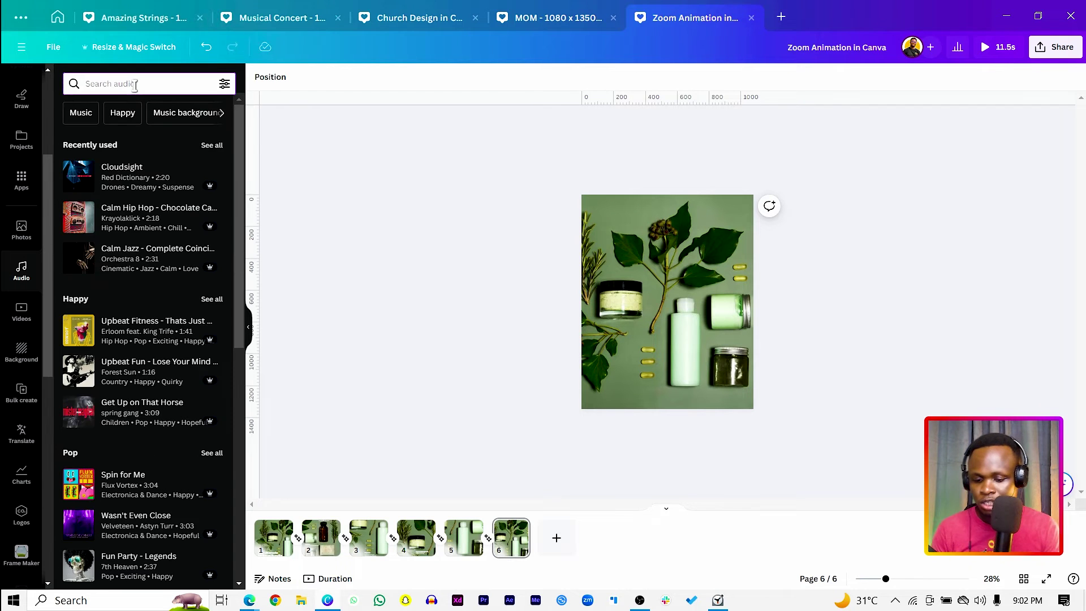
pyautogui.click(134, 85)
pyautogui.write('nature')
pyautogui.press('Return')
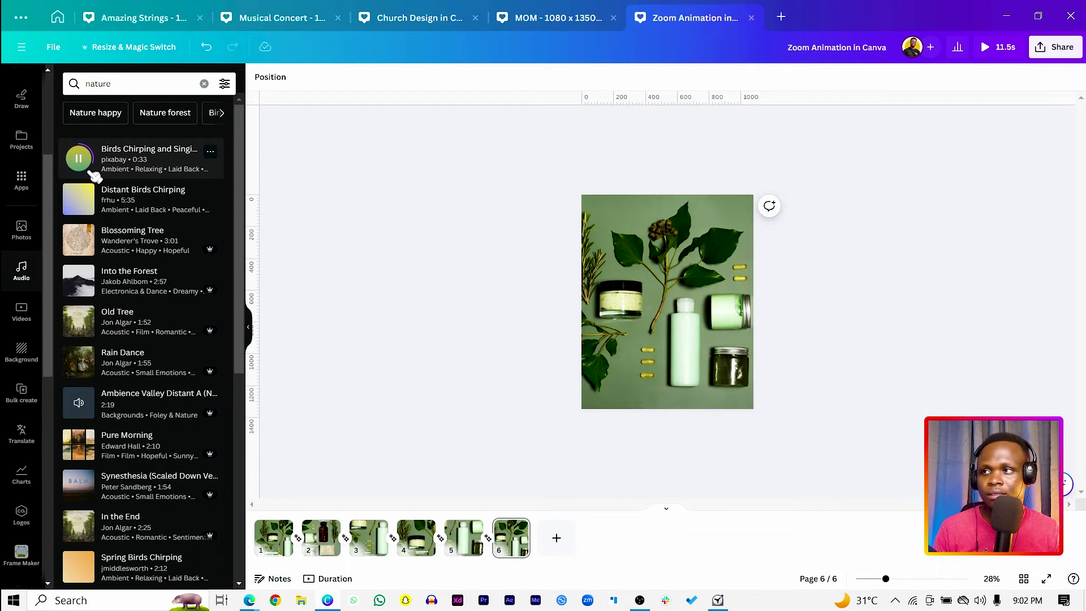
# - Audition the nature tracks, add "Old Tree" as the soundtrack under the pages, and preview the whole animation
pyautogui.click(79, 158)
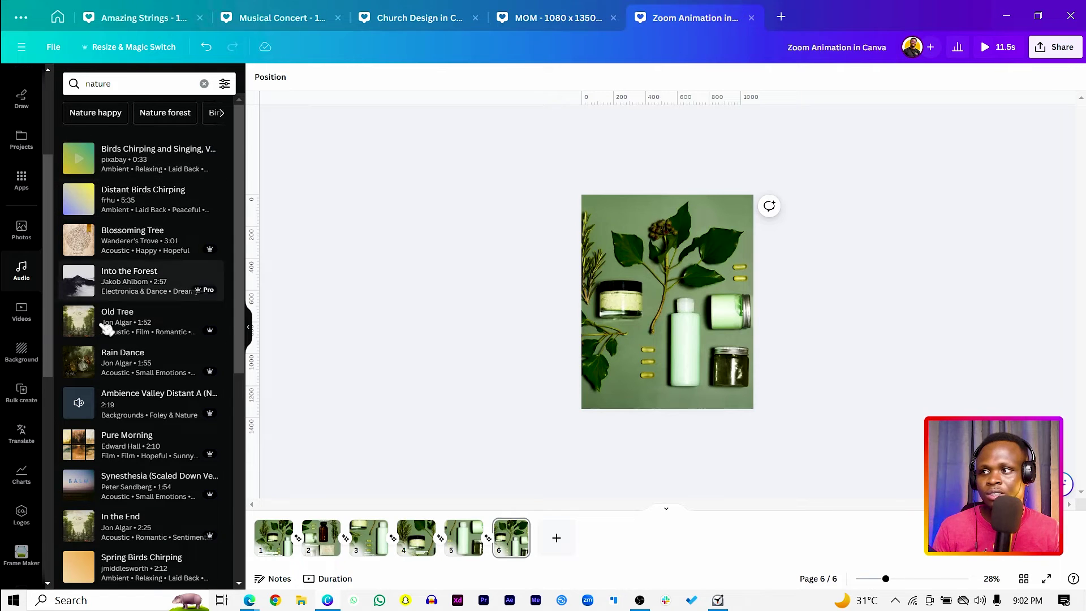
pyautogui.click(82, 321)
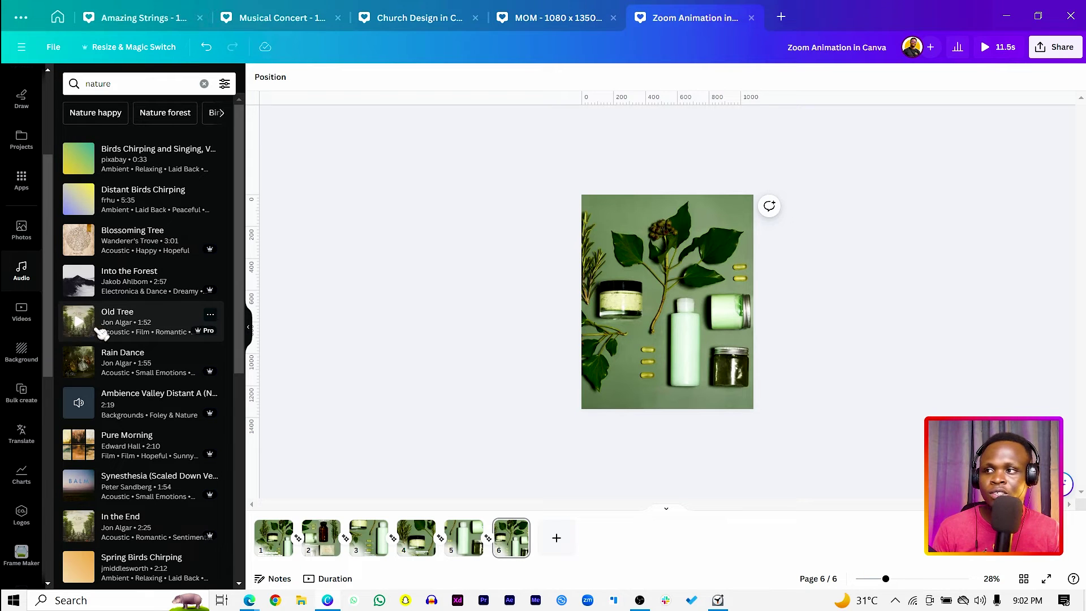
pyautogui.moveTo(85, 327); pyautogui.dragTo(350, 546)
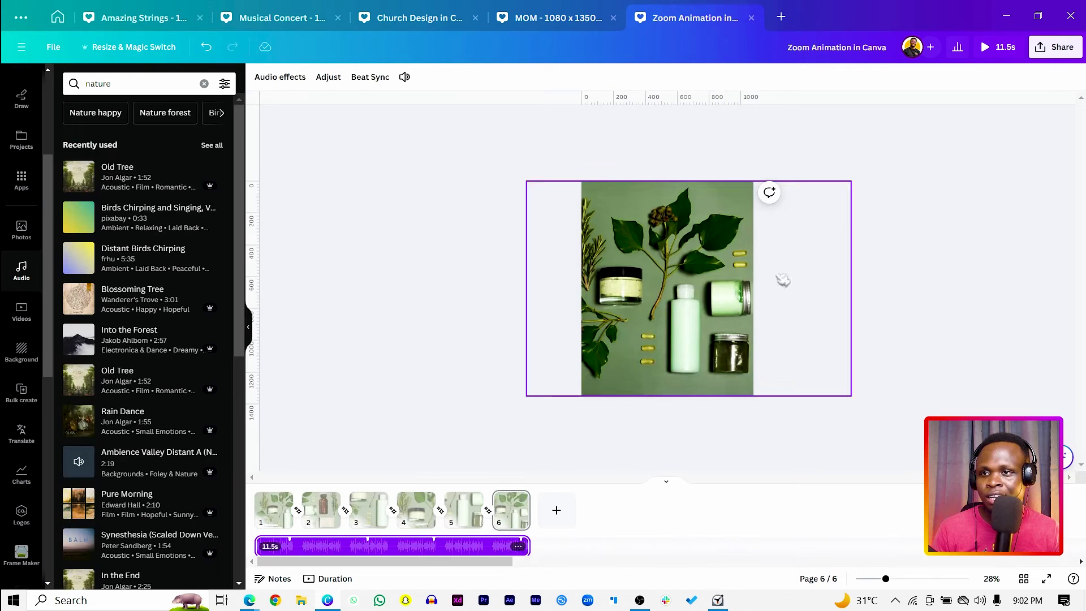
pyautogui.click(999, 47)
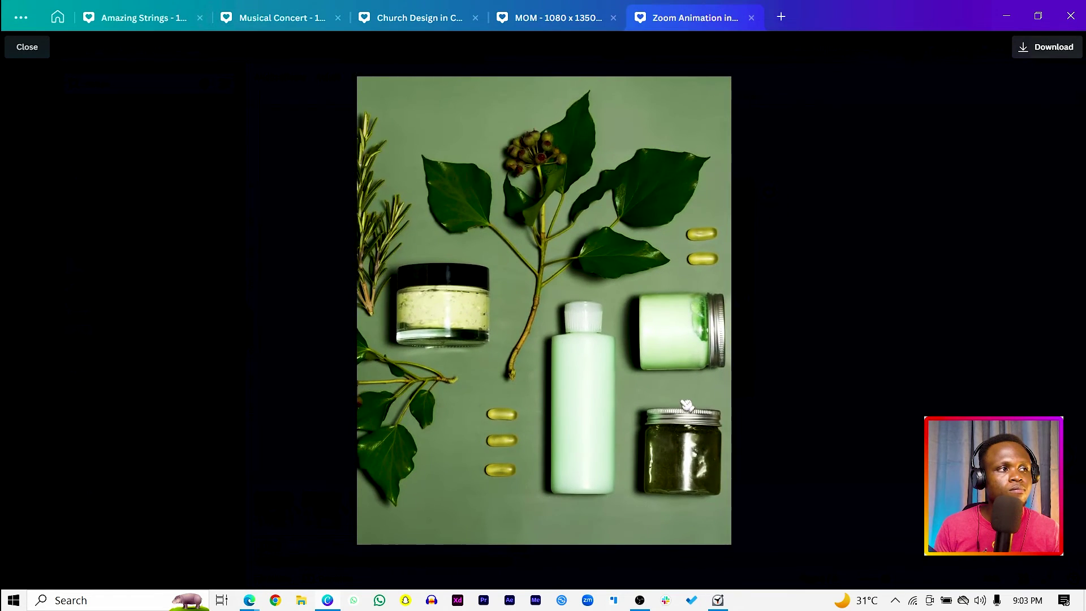
pyautogui.click(24, 47)
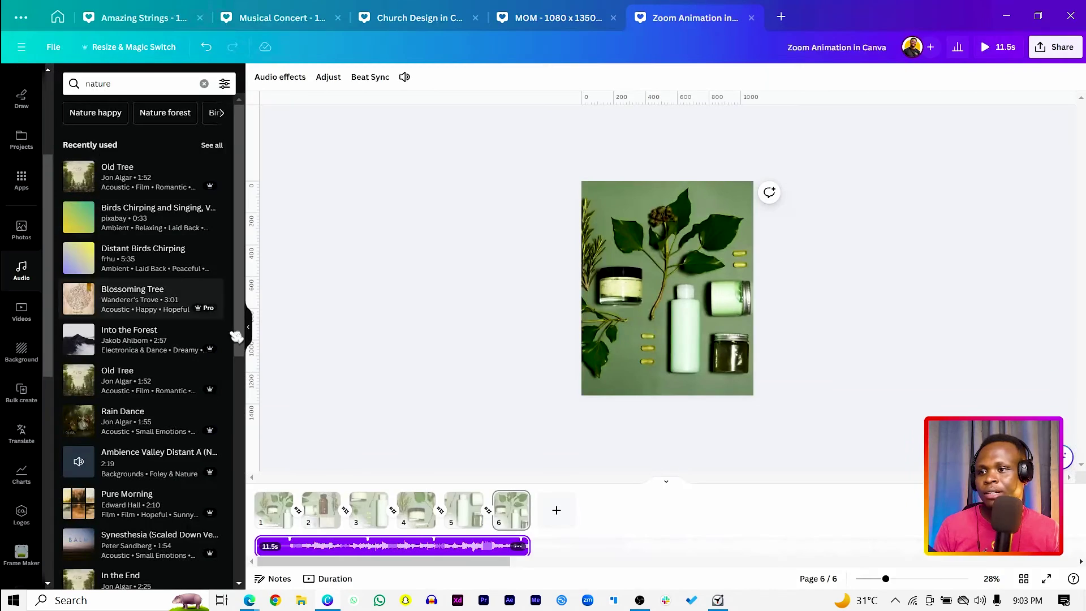
# - Trim the opening of the "Old Tree" track, align it with the start of page 1, and preview the animation
pyautogui.click(266, 549)
pyautogui.moveTo(274, 550); pyautogui.dragTo(294, 553)
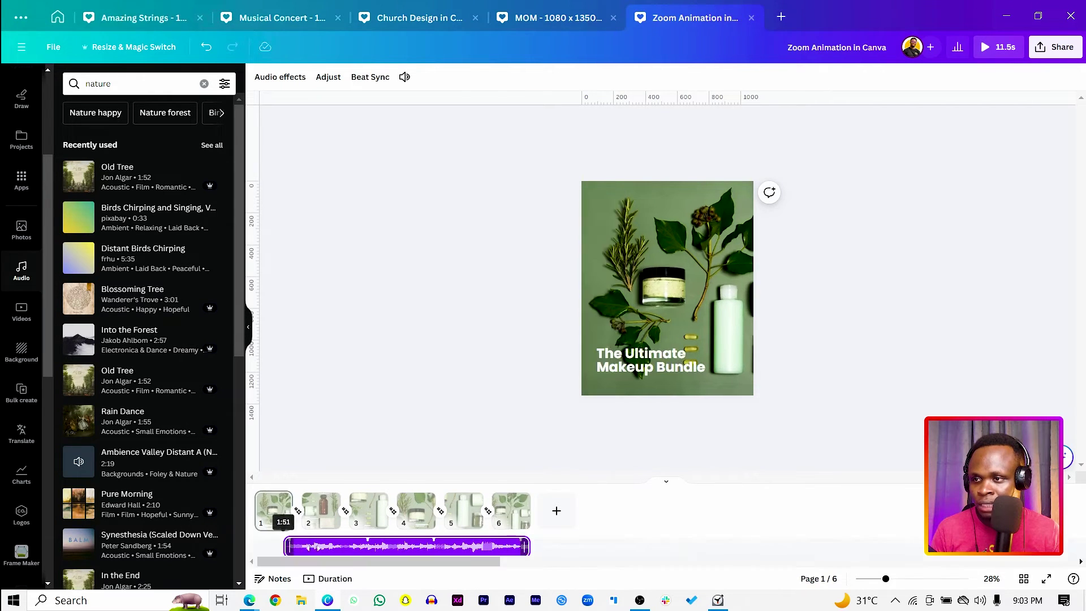
pyautogui.moveTo(379, 552); pyautogui.dragTo(324, 552)
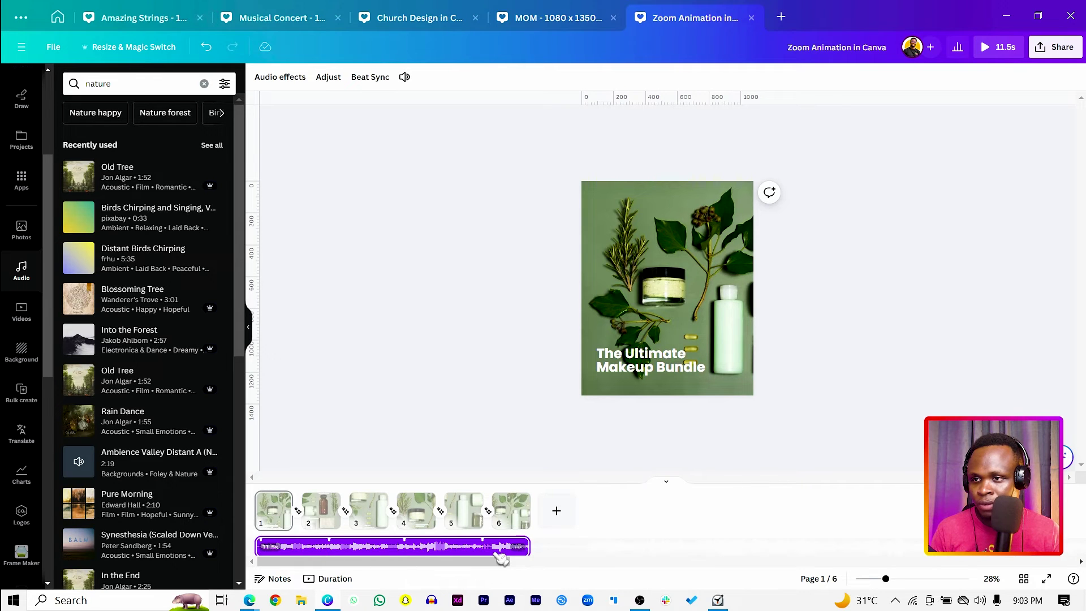
pyautogui.click(1013, 49)
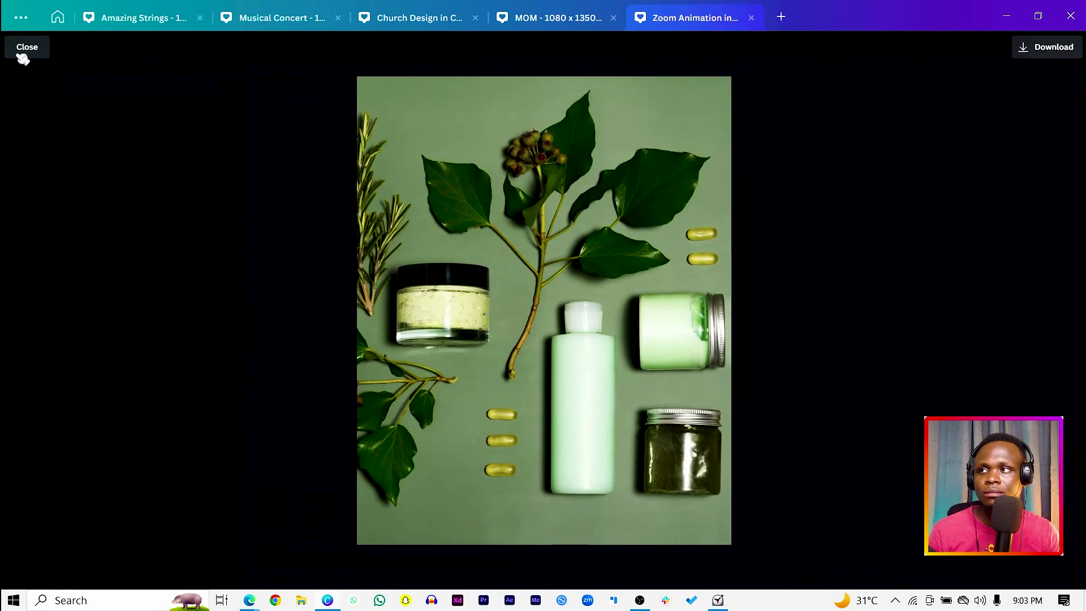
pyautogui.click(23, 54)
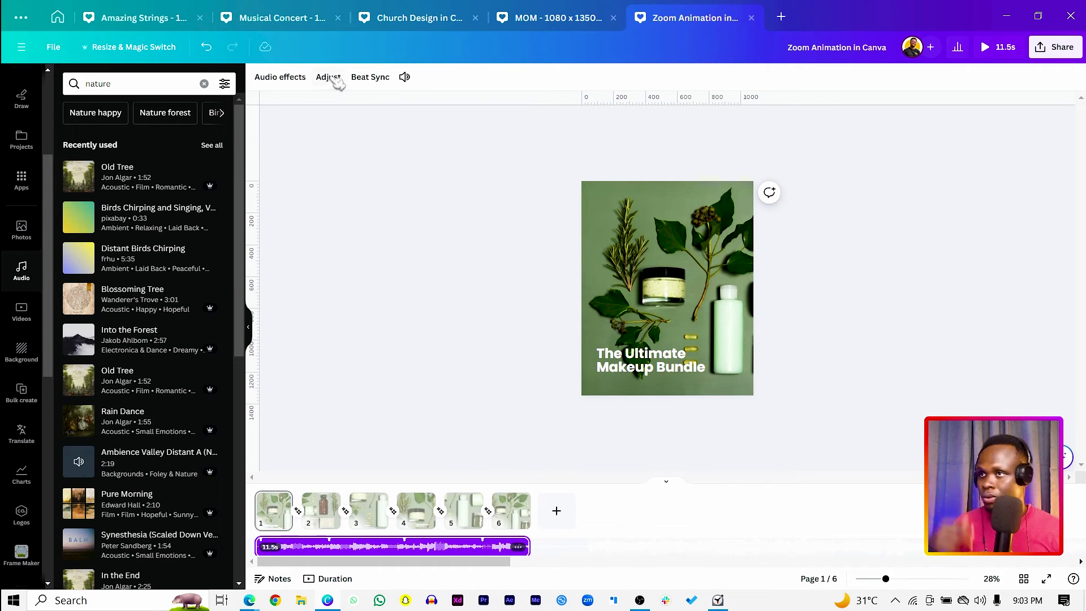
# - Set the "Old Tree" soundtrack to fade out over 2.0 s
pyautogui.click(300, 83)
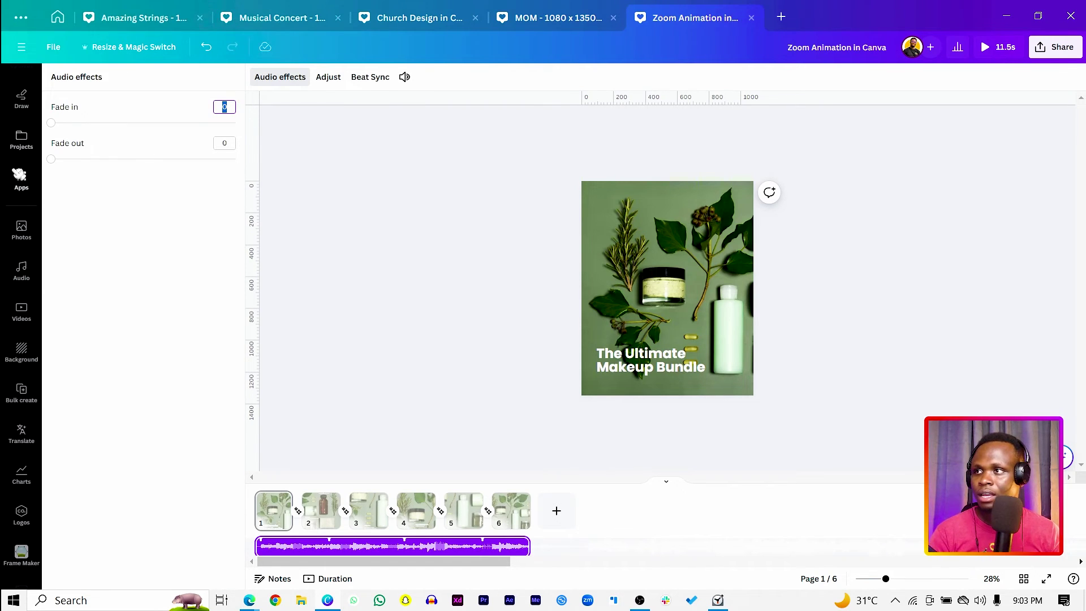
pyautogui.moveTo(51, 159); pyautogui.dragTo(133, 202)
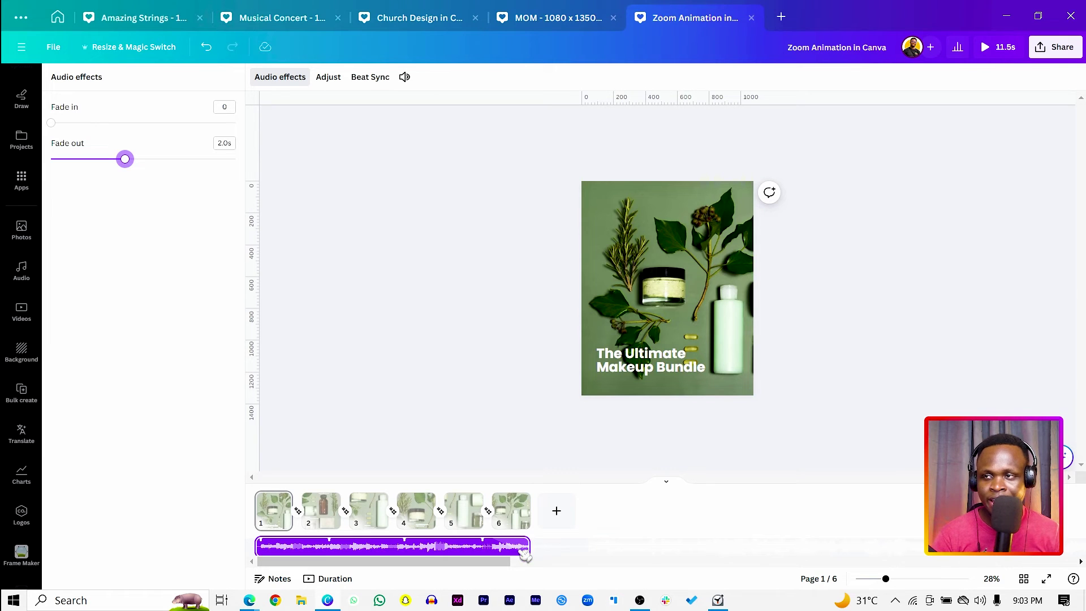
pyautogui.click(441, 347)
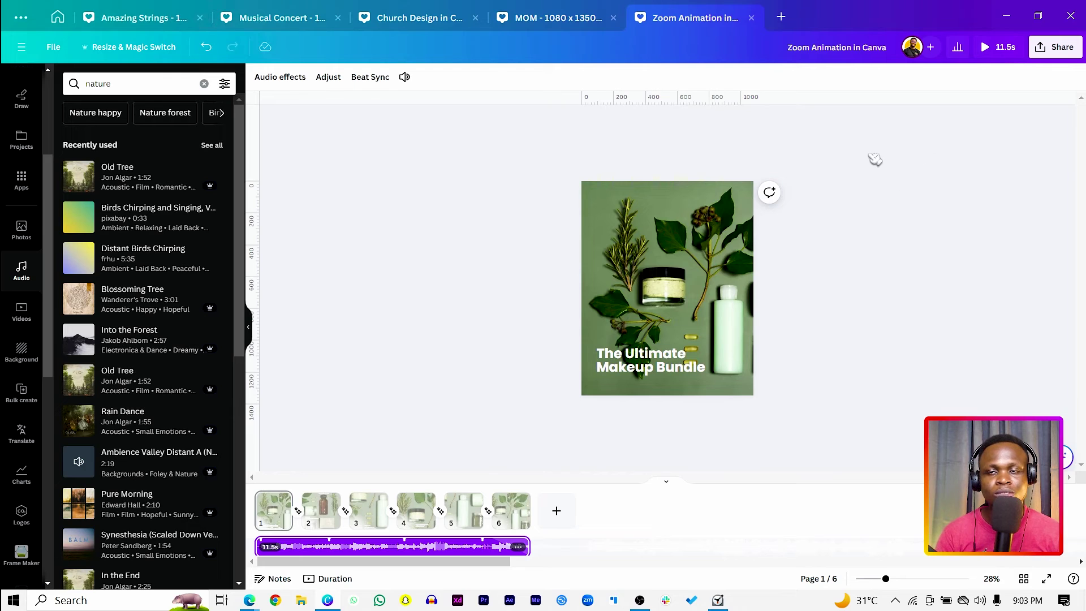
# - Download all six pages of the design as an MP4 video at 1,080 × 1,350 px
pyautogui.click(1044, 50)
pyautogui.click(900, 326)
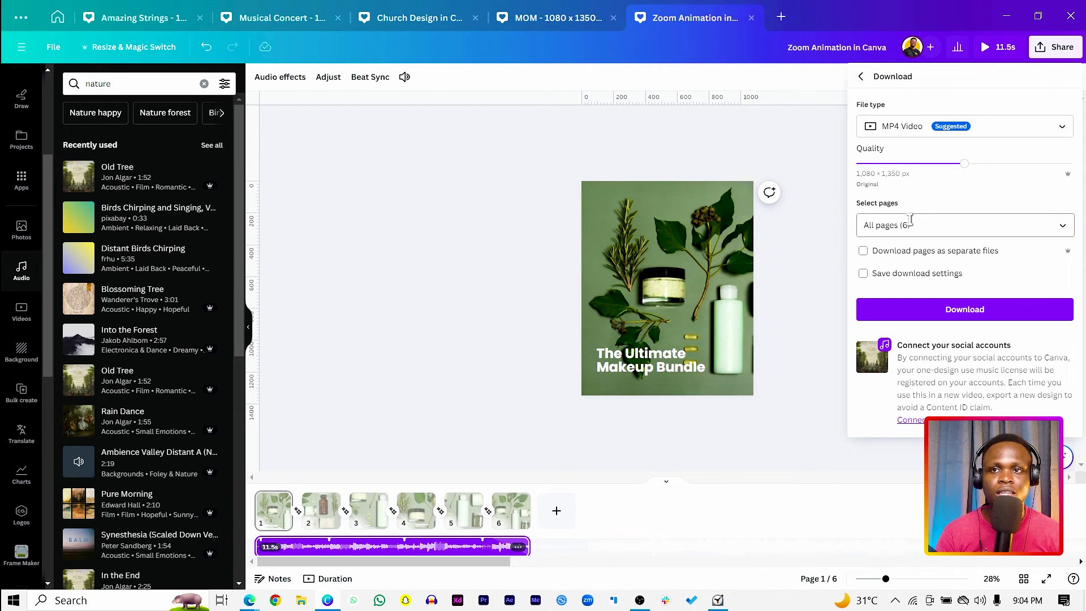
pyautogui.click(940, 310)
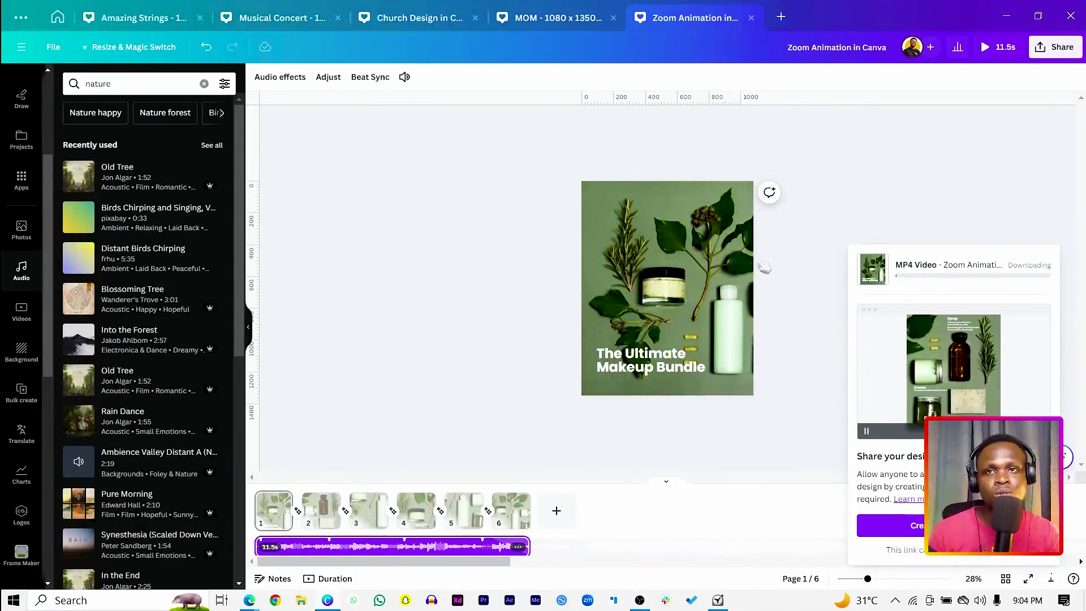
# - Review the download options for connecting social accounts that clear the soundtrack's music license
pyautogui.click(1056, 47)
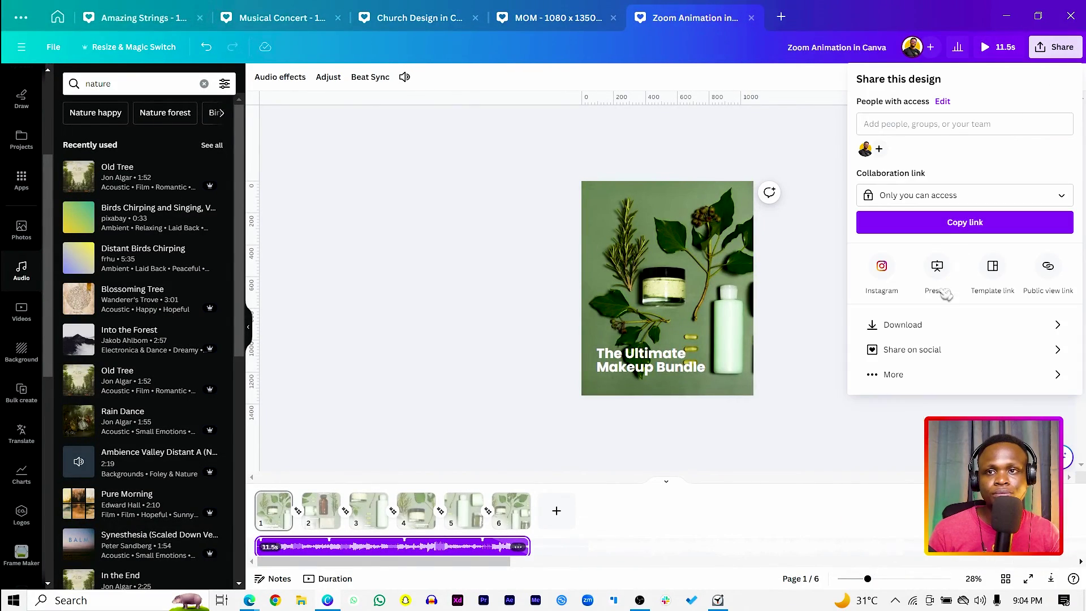
pyautogui.click(942, 334)
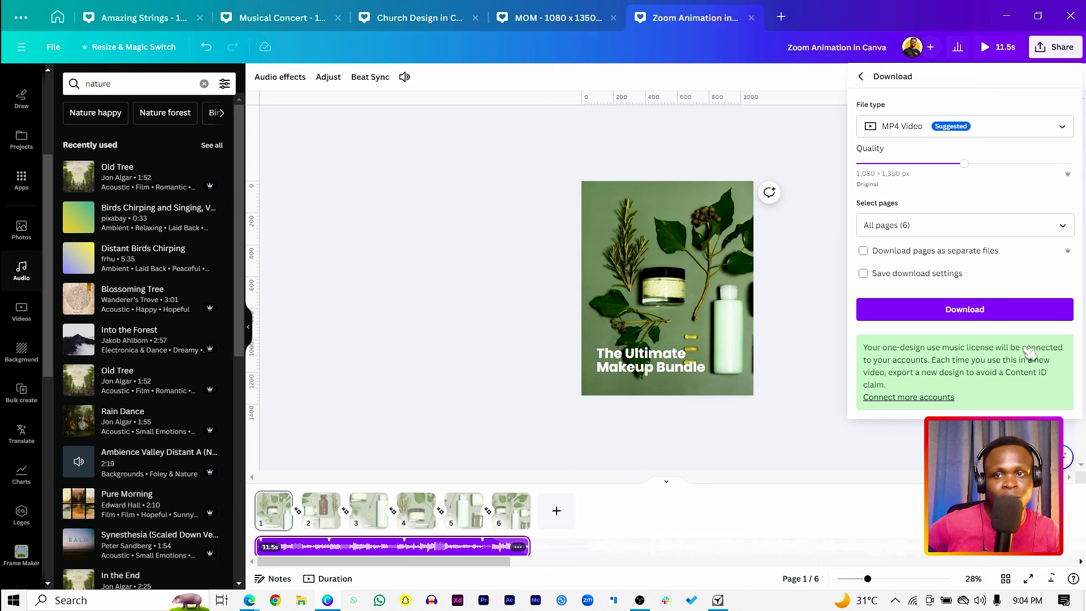
pyautogui.click(904, 398)
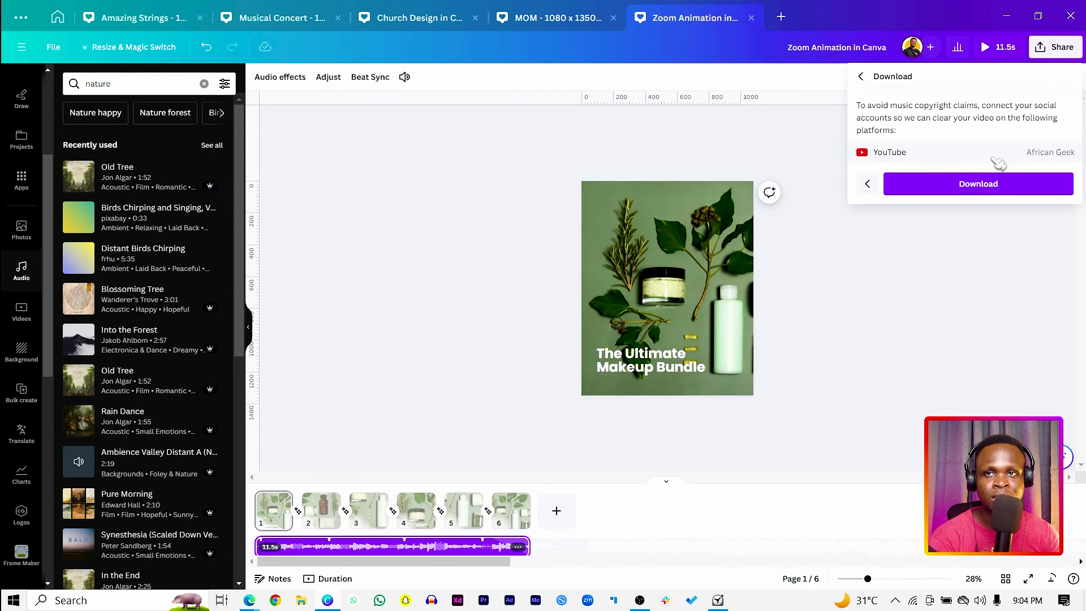
pyautogui.click(876, 186)
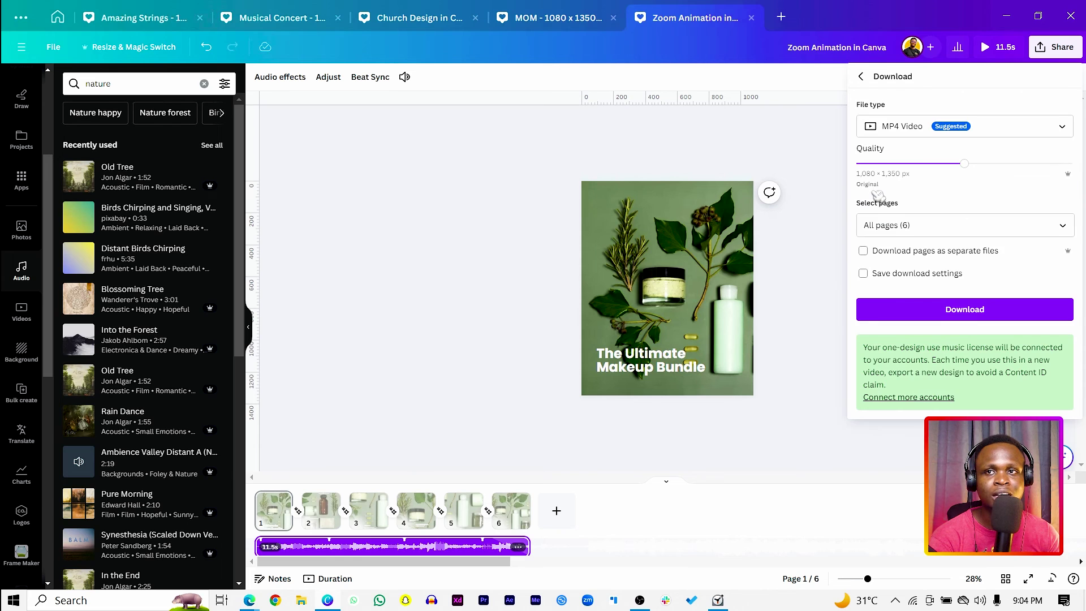
pyautogui.click(914, 398)
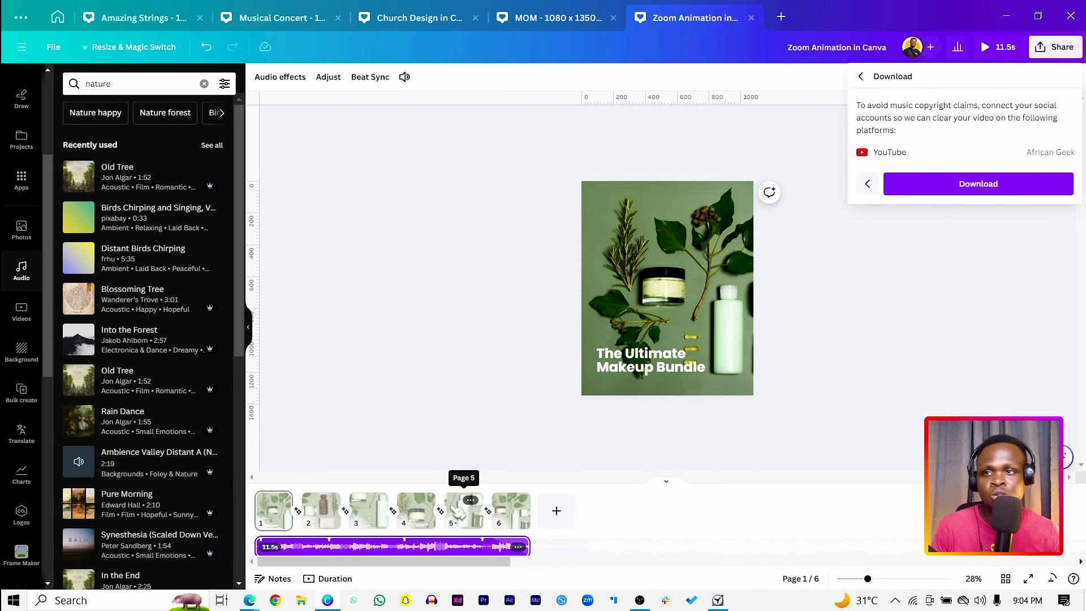
pyautogui.click(495, 371)
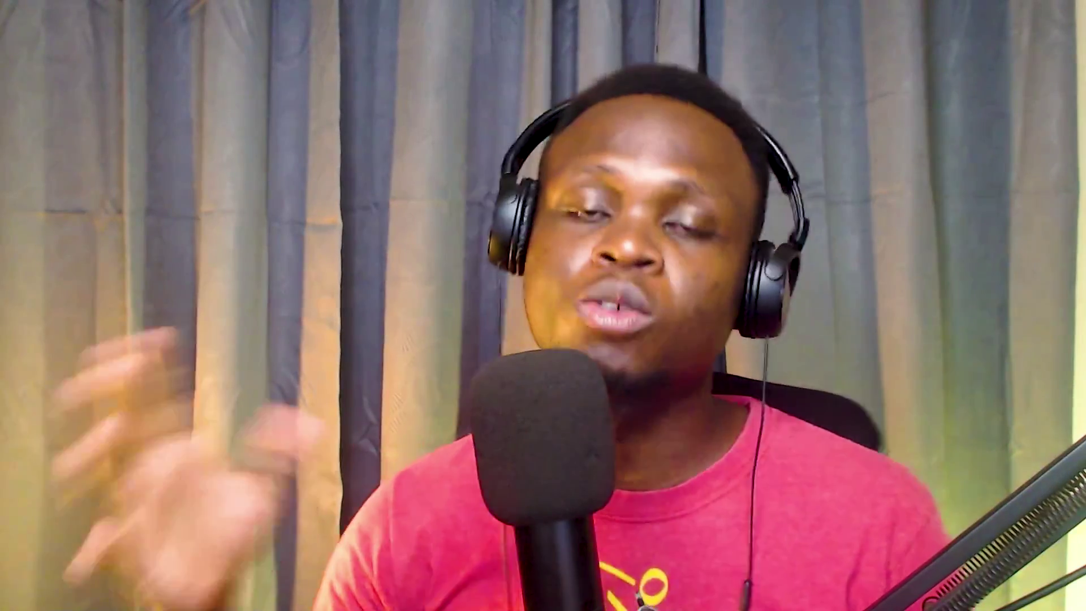